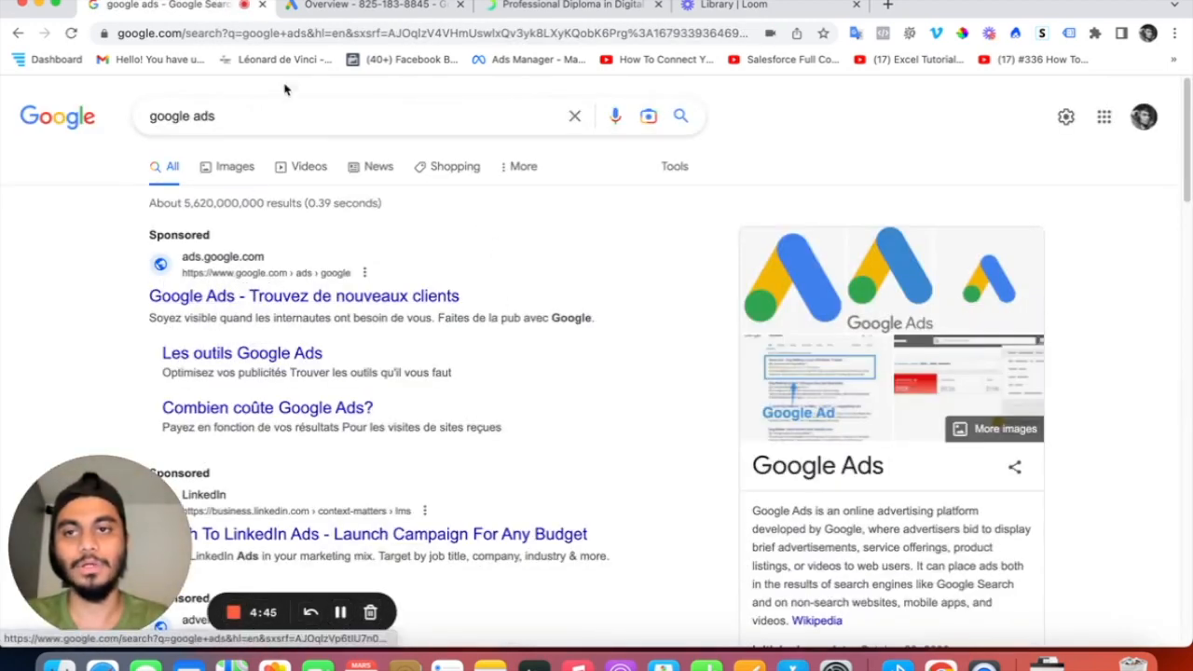
Switch to Google Ads and start a new campaign without a goal's guidance, choosing Search as the campaign type.
{"action": "left_click", "coordinate": [314, 5]}
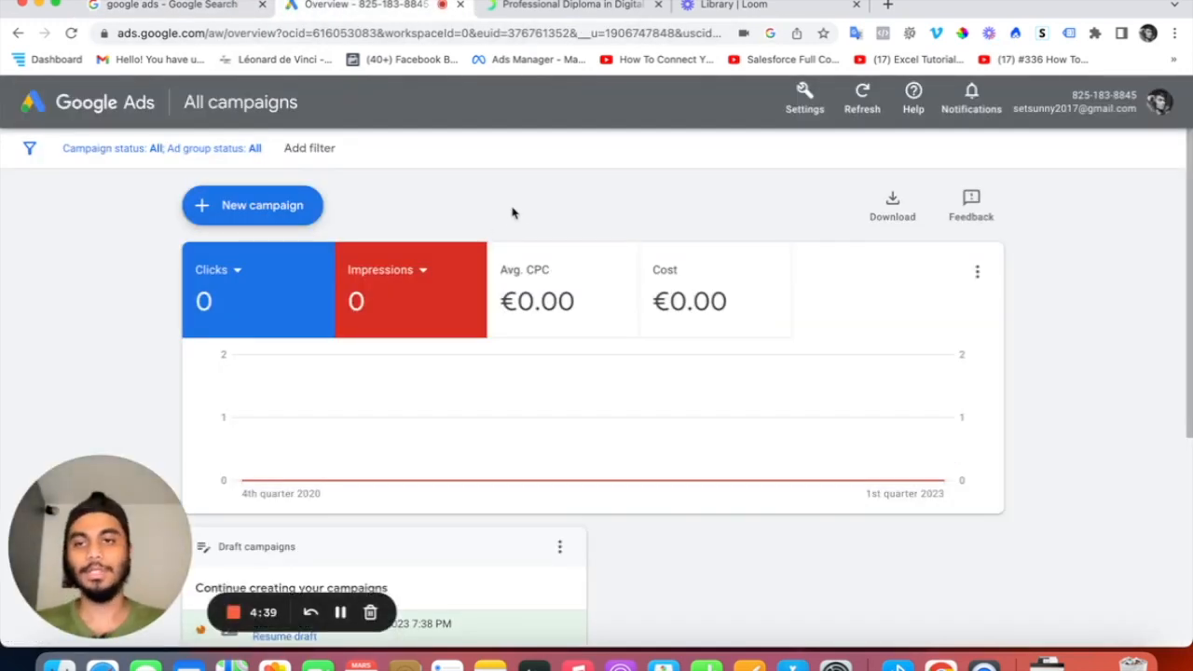
{"action": "left_click", "coordinate": [244, 207]}
{"action": "left_click", "coordinate": [333, 231]}
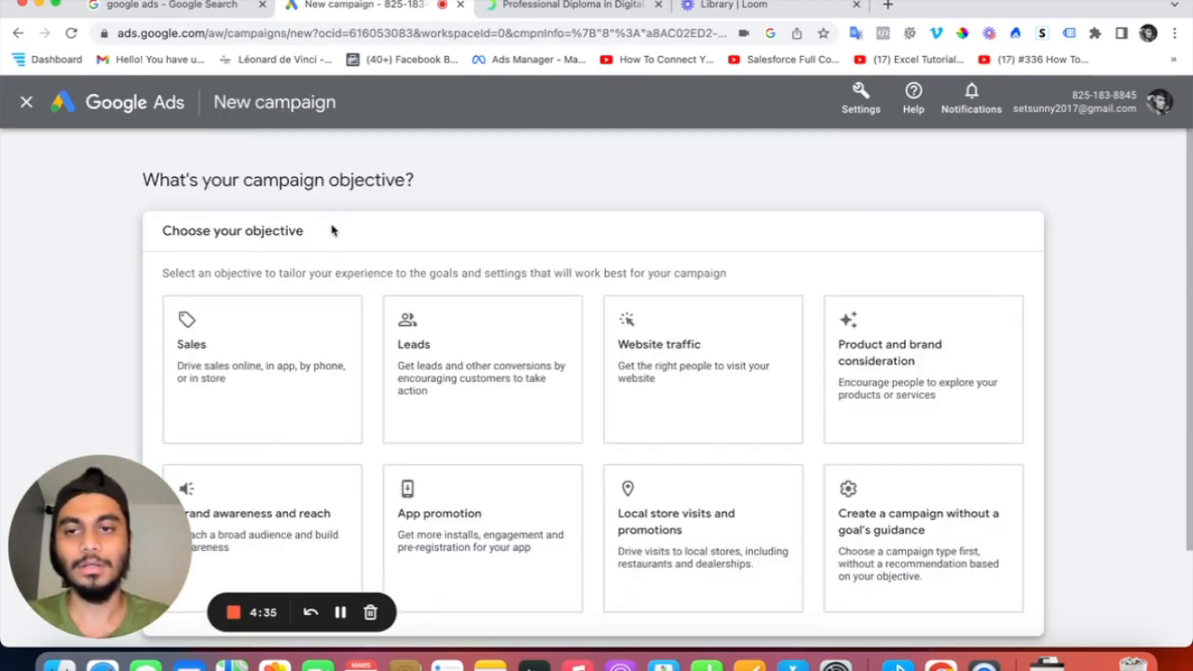
{"action": "scroll", "coordinate": [808, 385], "scroll_direction": "down", "scroll_amount": 2}
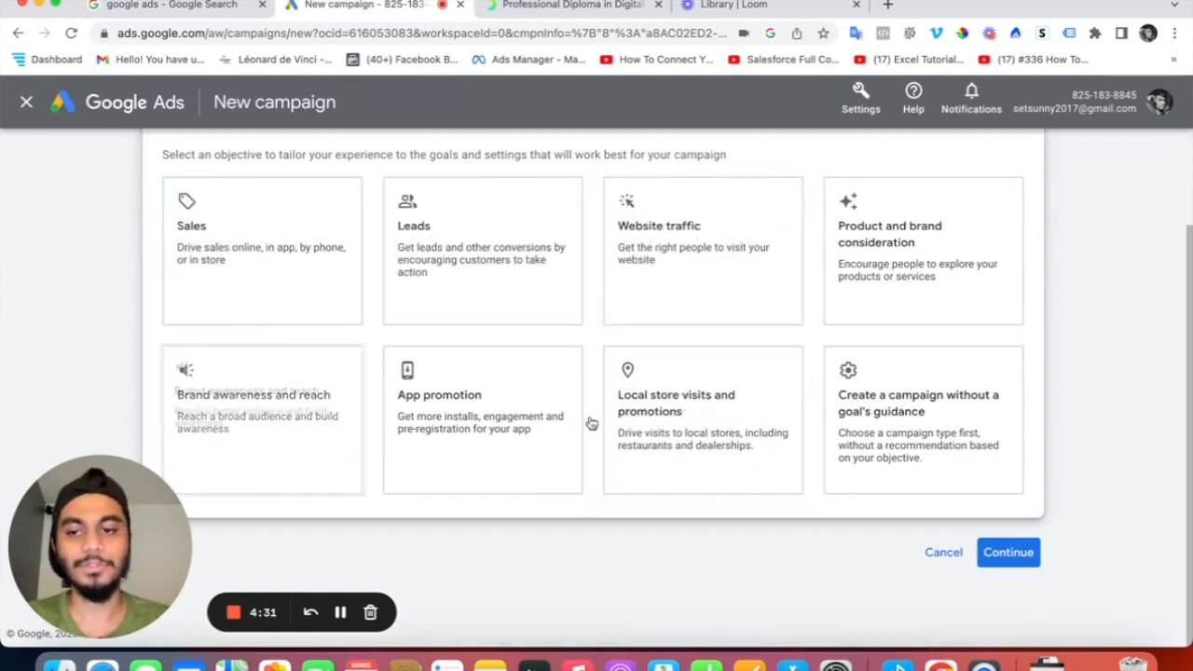
{"action": "left_click", "coordinate": [168, 238]}
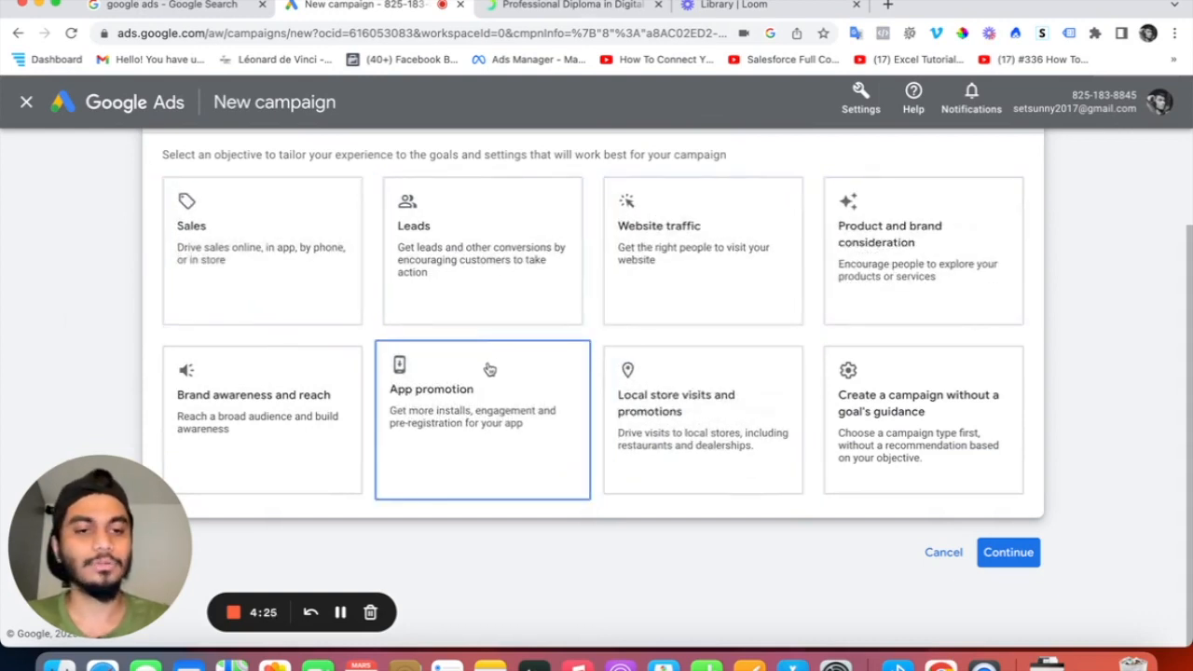
{"action": "left_click", "coordinate": [923, 449]}
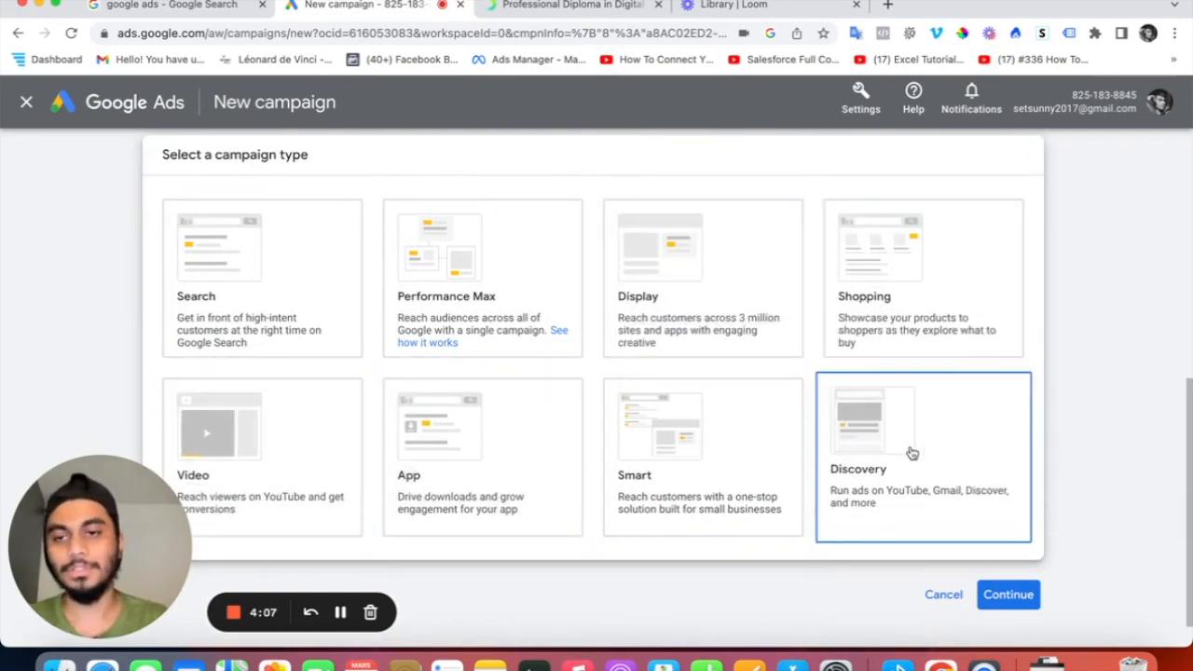
{"action": "left_click", "coordinate": [206, 271]}
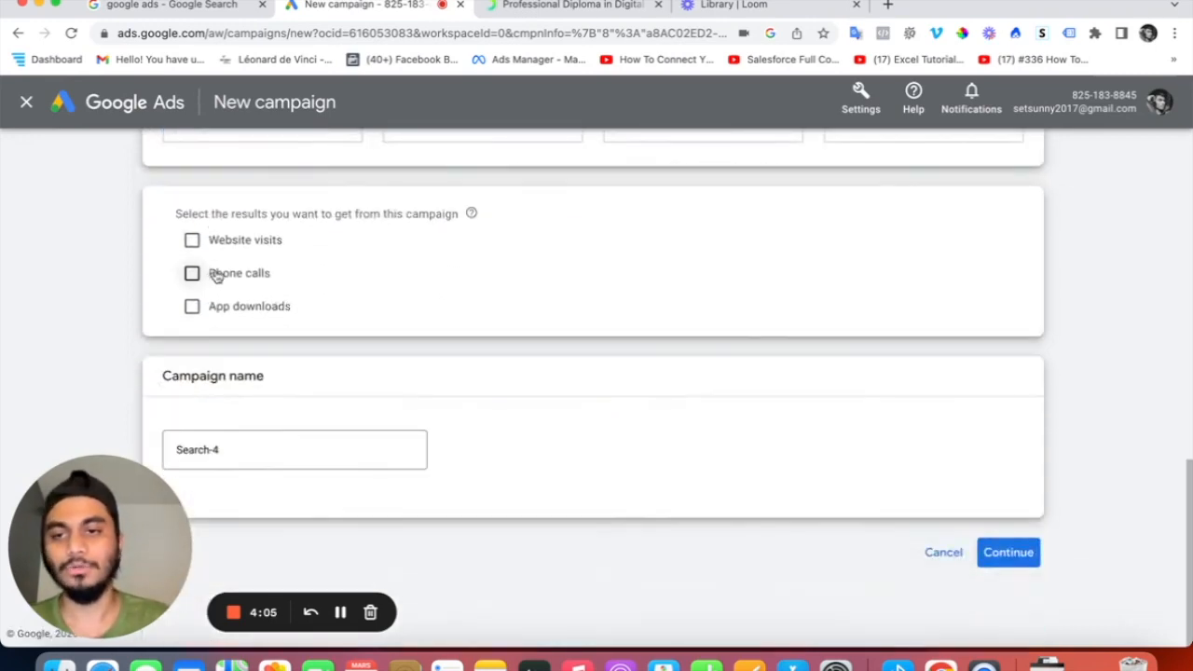
{"action": "left_click", "coordinate": [192, 240]}
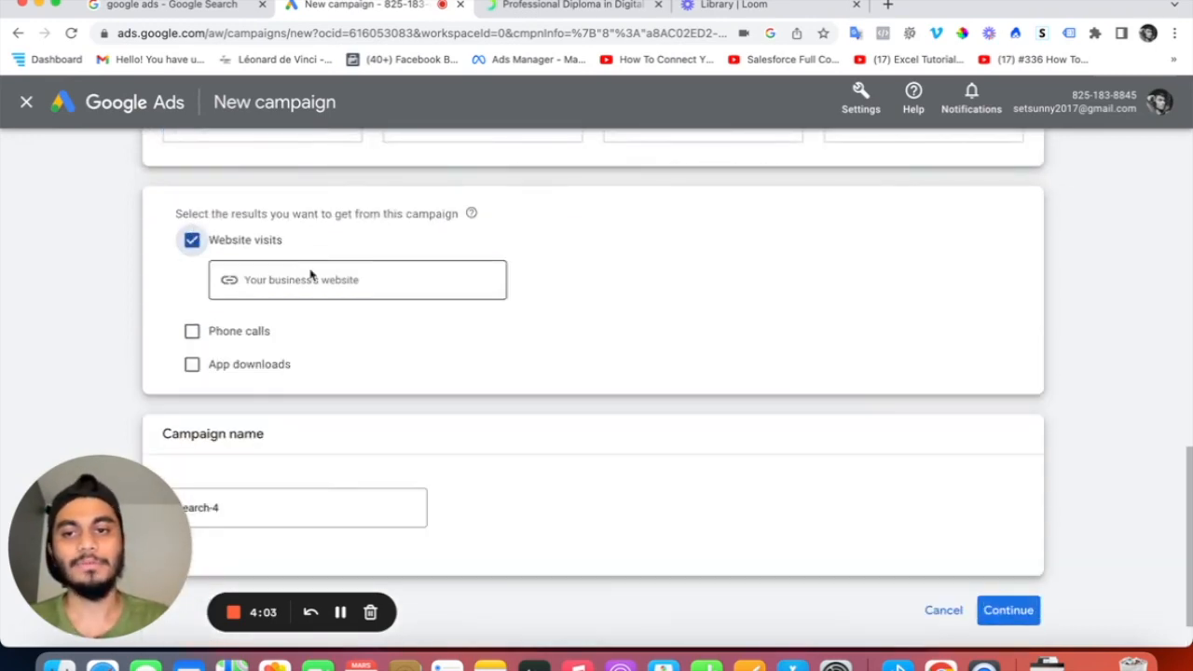
{"action": "scroll", "coordinate": [311, 270], "scroll_direction": "up", "scroll_amount": 3}
{"action": "left_click", "coordinate": [564, 5]}
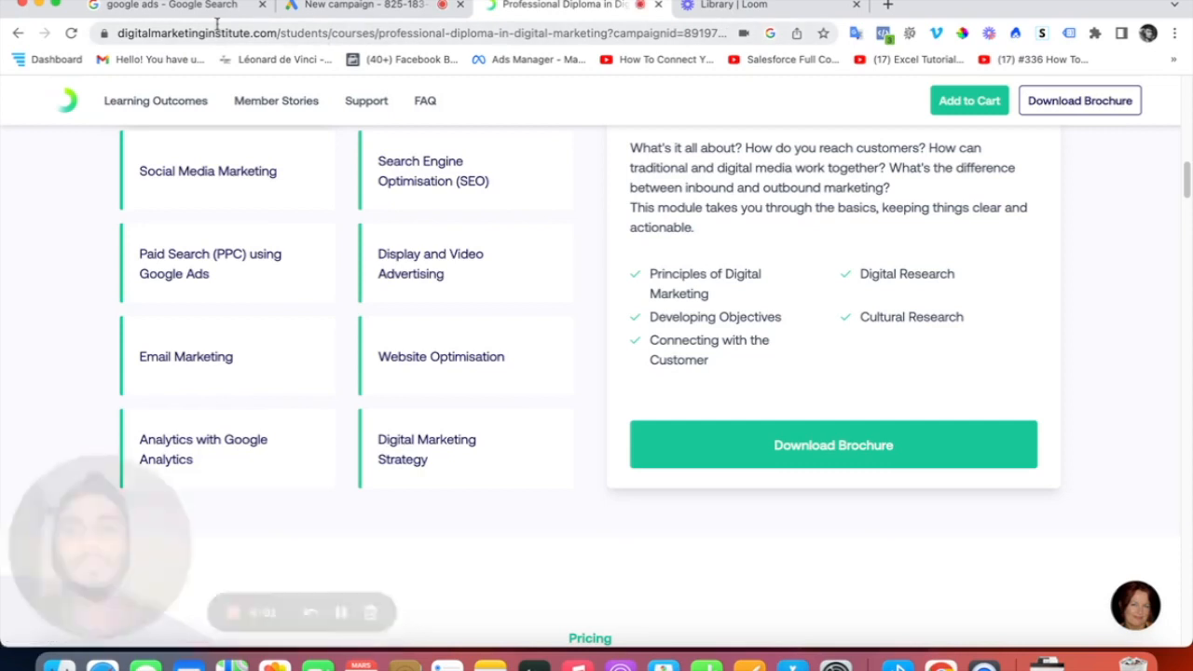
{"action": "left_click_drag", "start_coordinate": [277, 33], "coordinate": [114, 34]}
{"action": "key", "text": "super+c"}
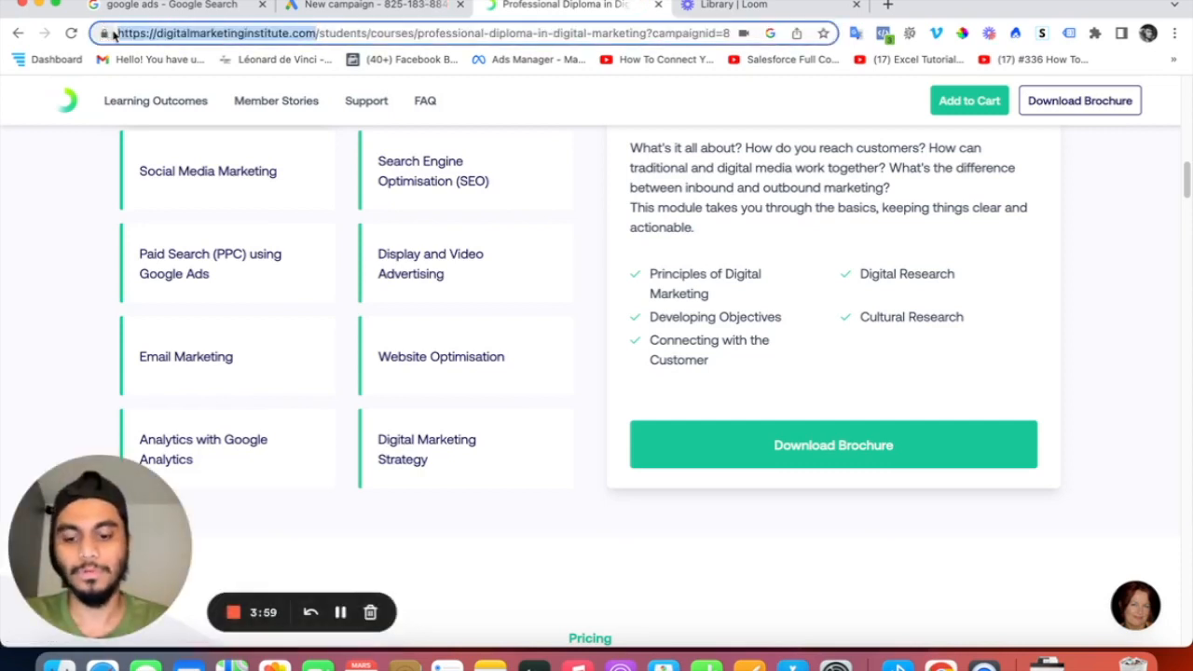
{"action": "left_click", "coordinate": [382, 5]}
{"action": "left_click", "coordinate": [325, 431]}
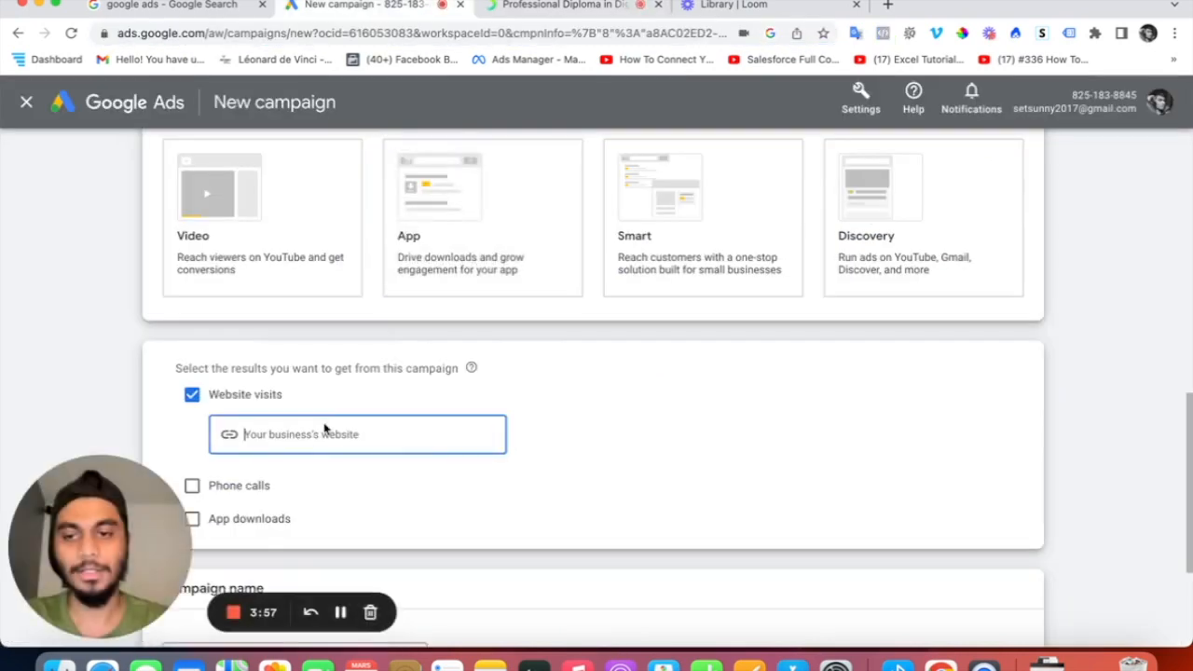
{"action": "key", "text": "super+v"}
Name the campaign Leads_DMI and continue by starting a new campaign instead of finishing a saved draft.
{"action": "scroll", "coordinate": [592, 527], "scroll_direction": "down", "scroll_amount": 3}
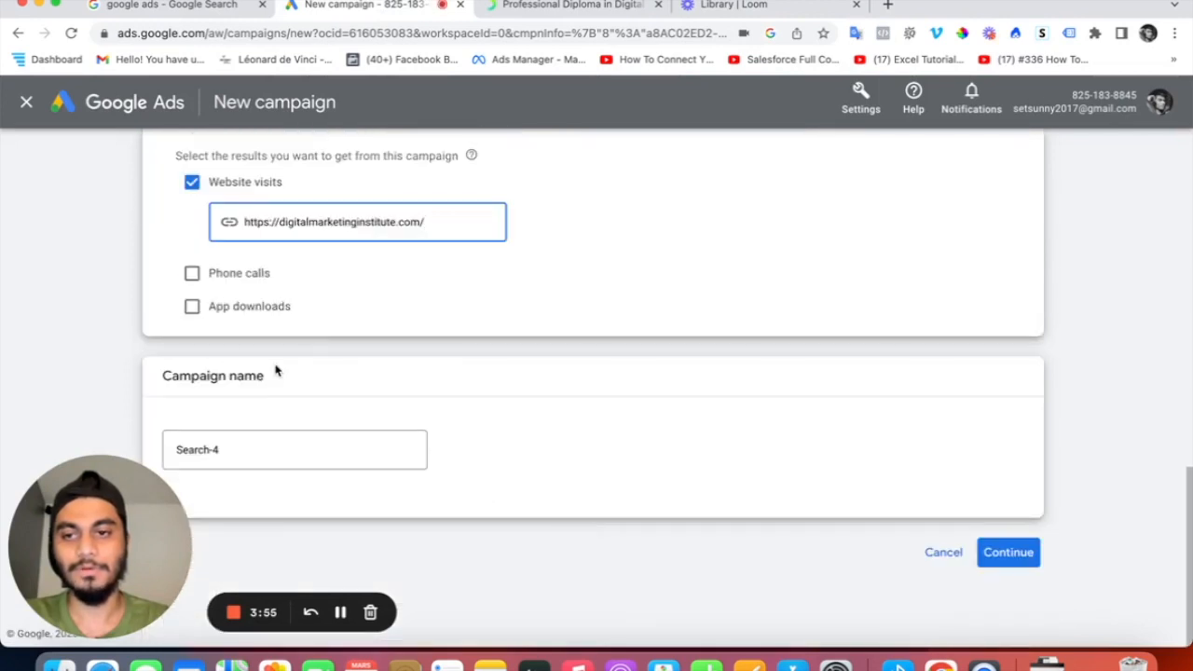
{"action": "left_click_drag", "start_coordinate": [256, 448], "coordinate": [149, 448]}
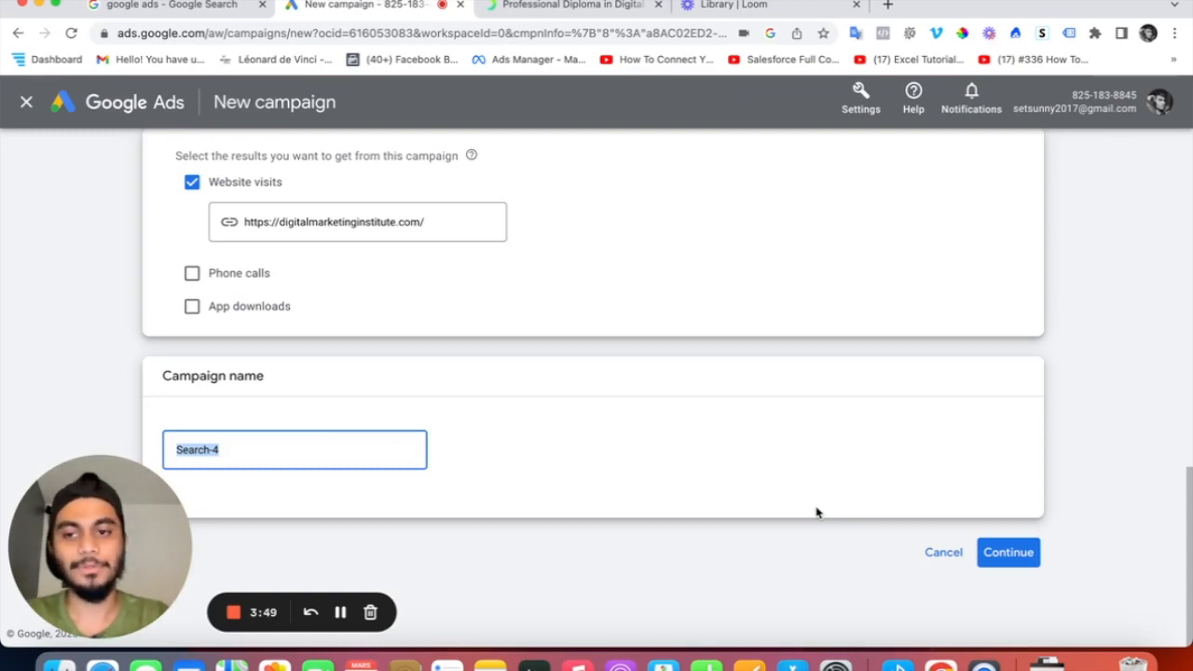
{"action": "type", "text": "Leads_DMI"}
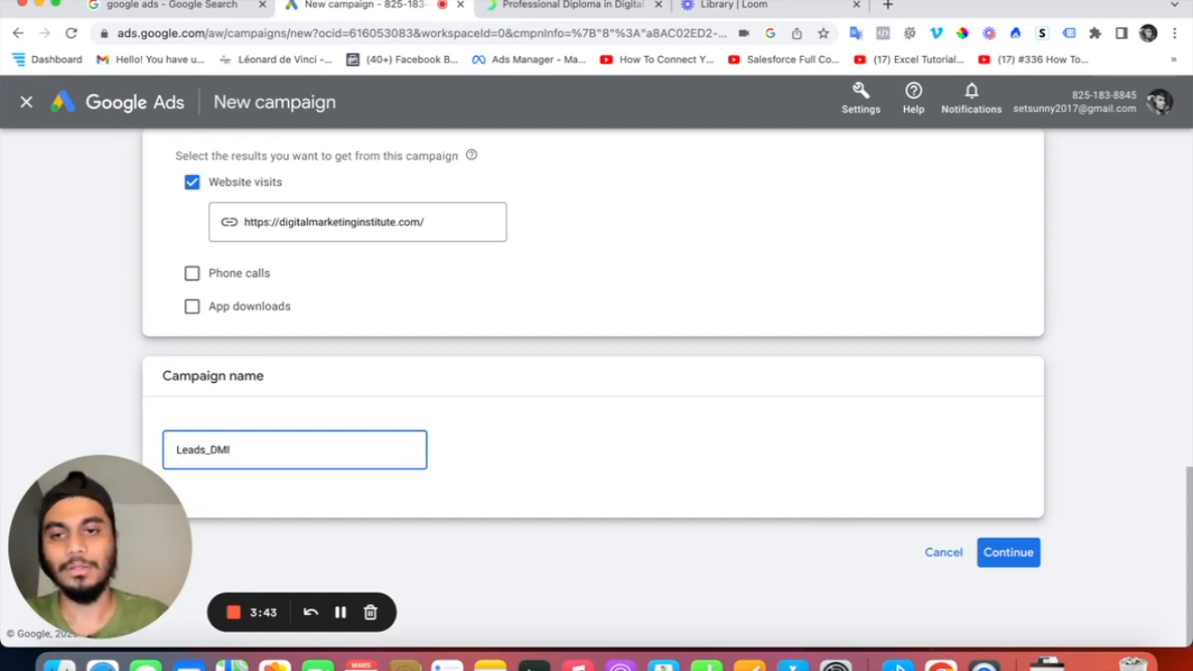
{"action": "left_click", "coordinate": [1017, 558]}
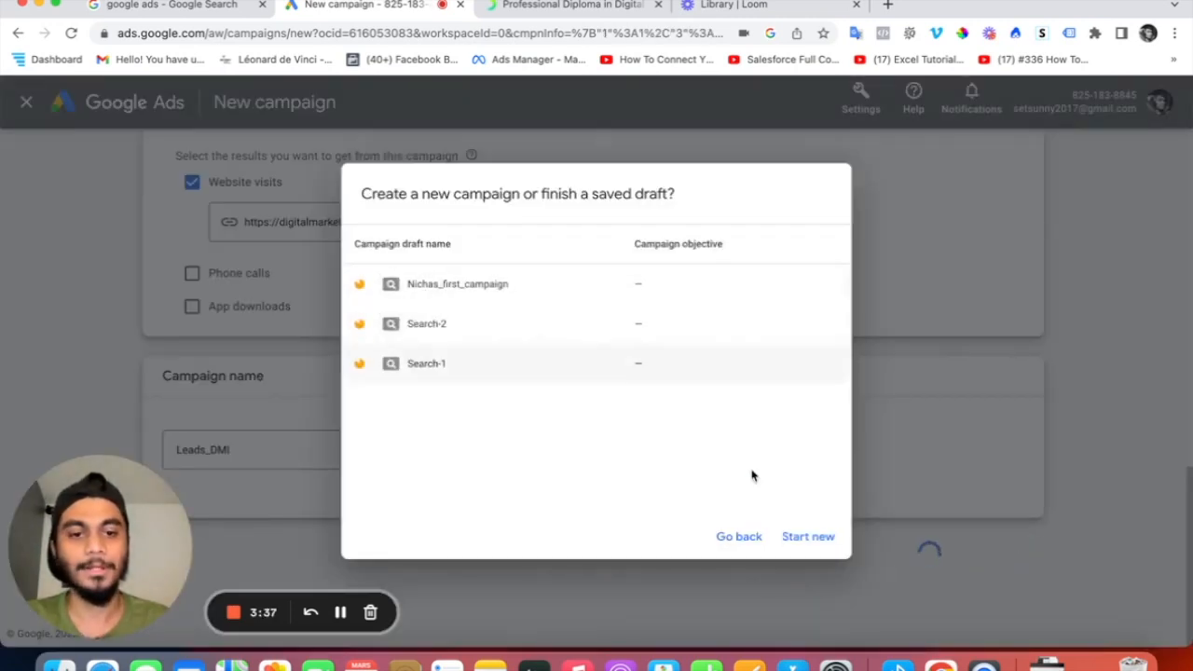
{"action": "left_click", "coordinate": [804, 537]}
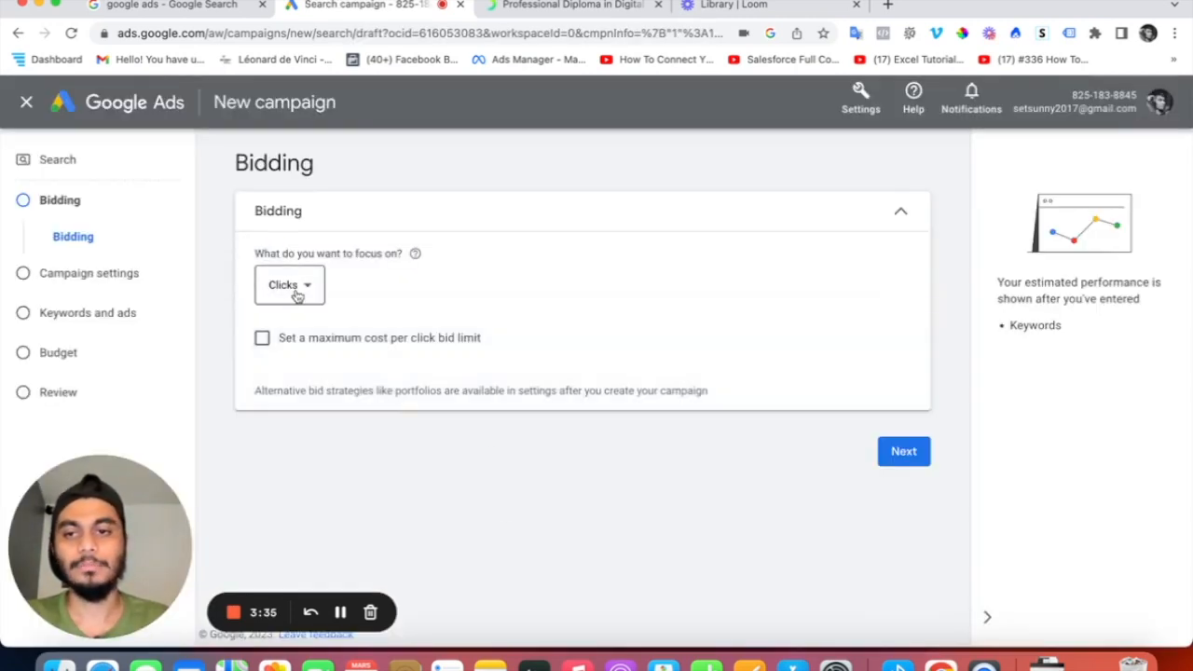
Focus the bidding on clicks with a maximum CPC bid limit of €5, and proceed to the campaign settings.
{"action": "left_click", "coordinate": [296, 286]}
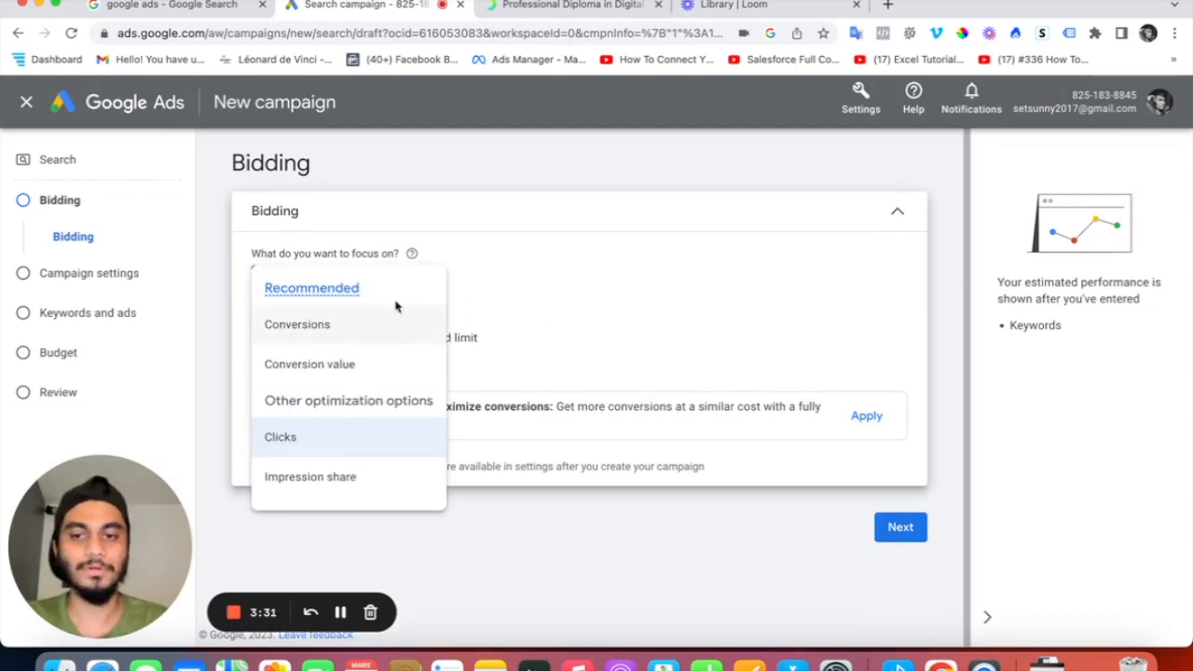
{"action": "left_click", "coordinate": [333, 451]}
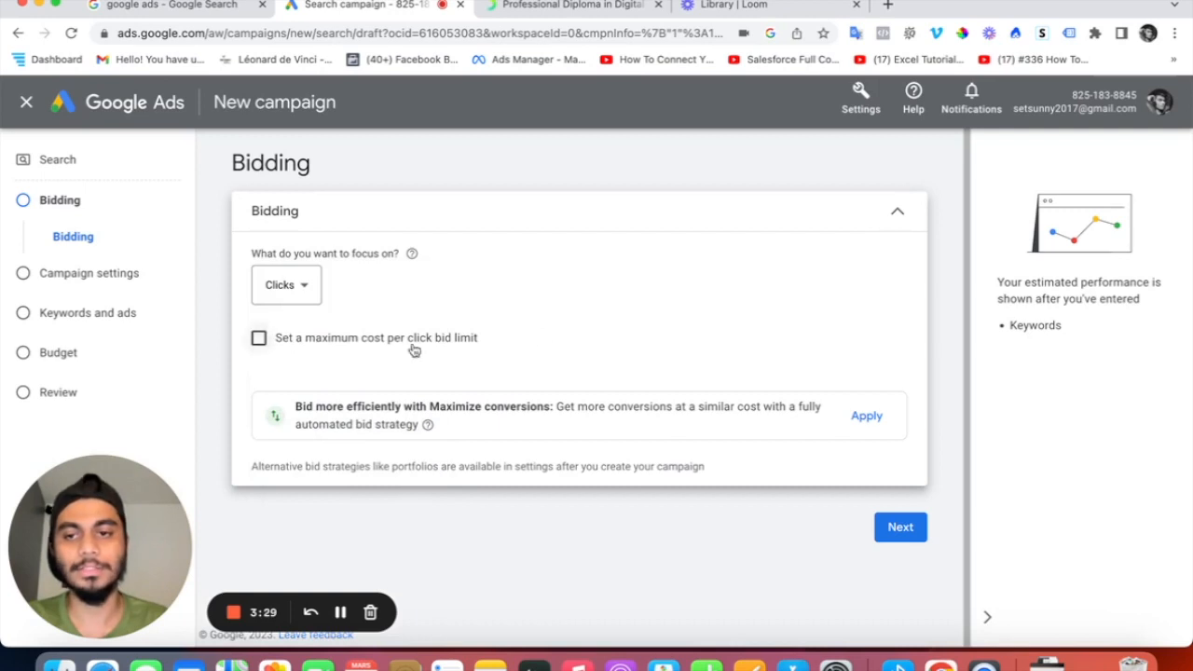
{"action": "left_click", "coordinate": [311, 343]}
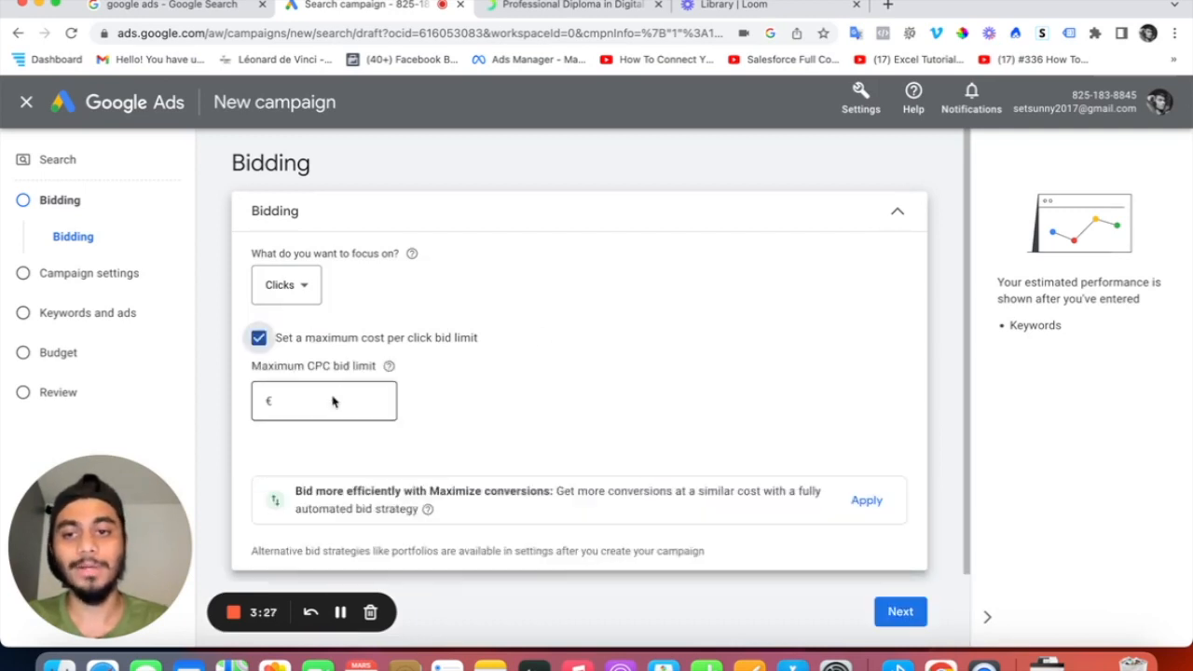
{"action": "left_click", "coordinate": [320, 406]}
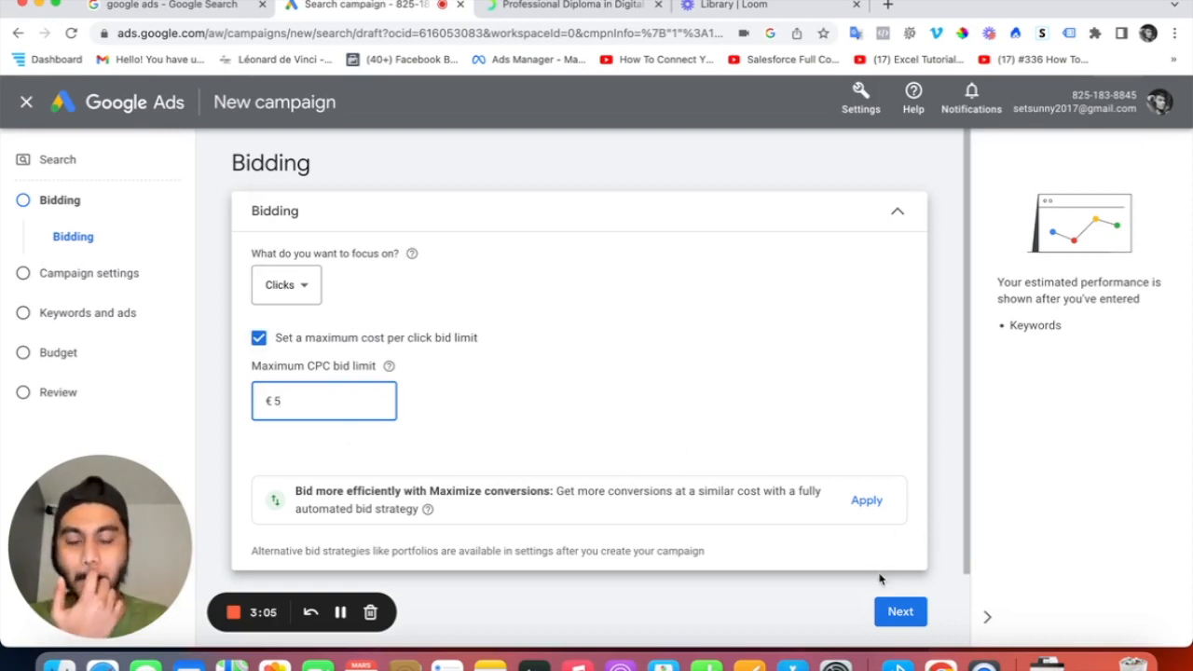
{"action": "left_click", "coordinate": [897, 607]}
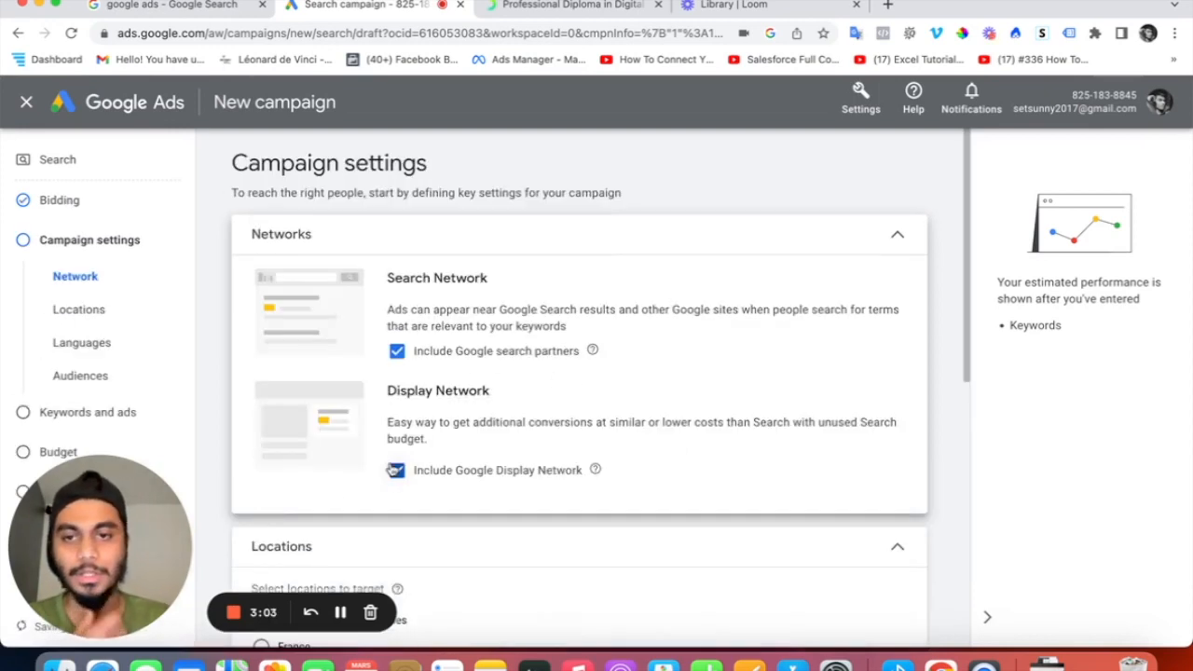
Exclude Google search partners and the Google Display Network from the campaign's networks.
{"action": "left_click", "coordinate": [398, 351]}
{"action": "left_click", "coordinate": [394, 549]}
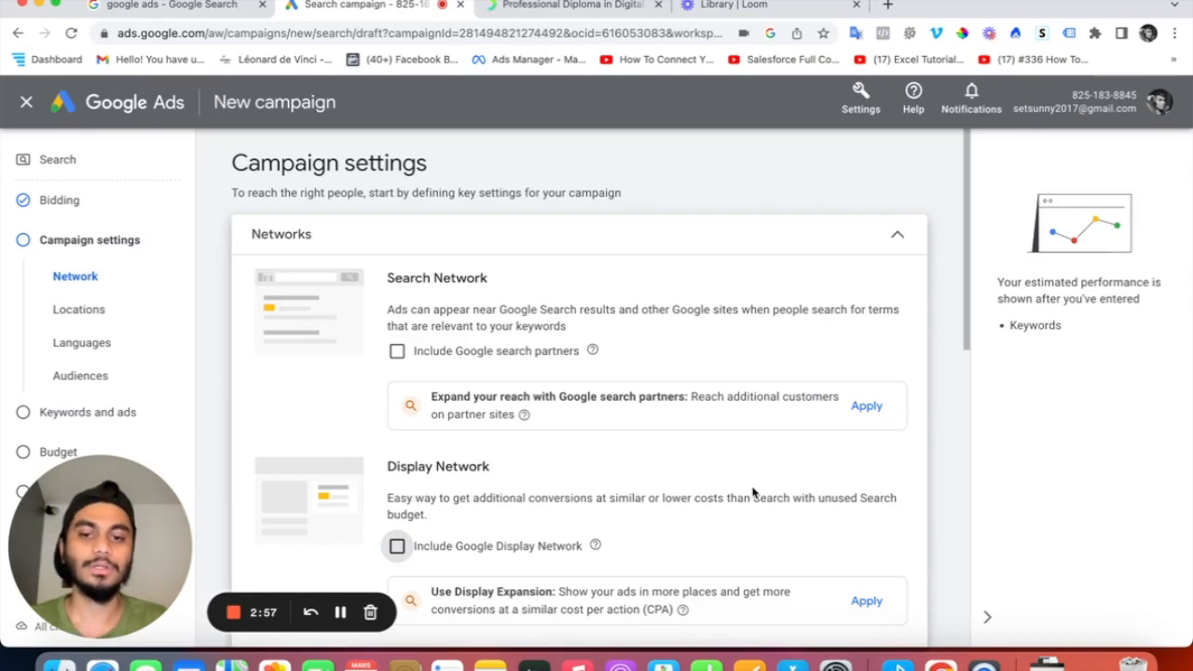
Expand the location options and target the country India as a custom location.
{"action": "scroll", "coordinate": [753, 488], "scroll_direction": "down", "scroll_amount": 3}
{"action": "left_click", "coordinate": [280, 513]}
{"action": "scroll", "coordinate": [325, 345], "scroll_direction": "down", "scroll_amount": 2}
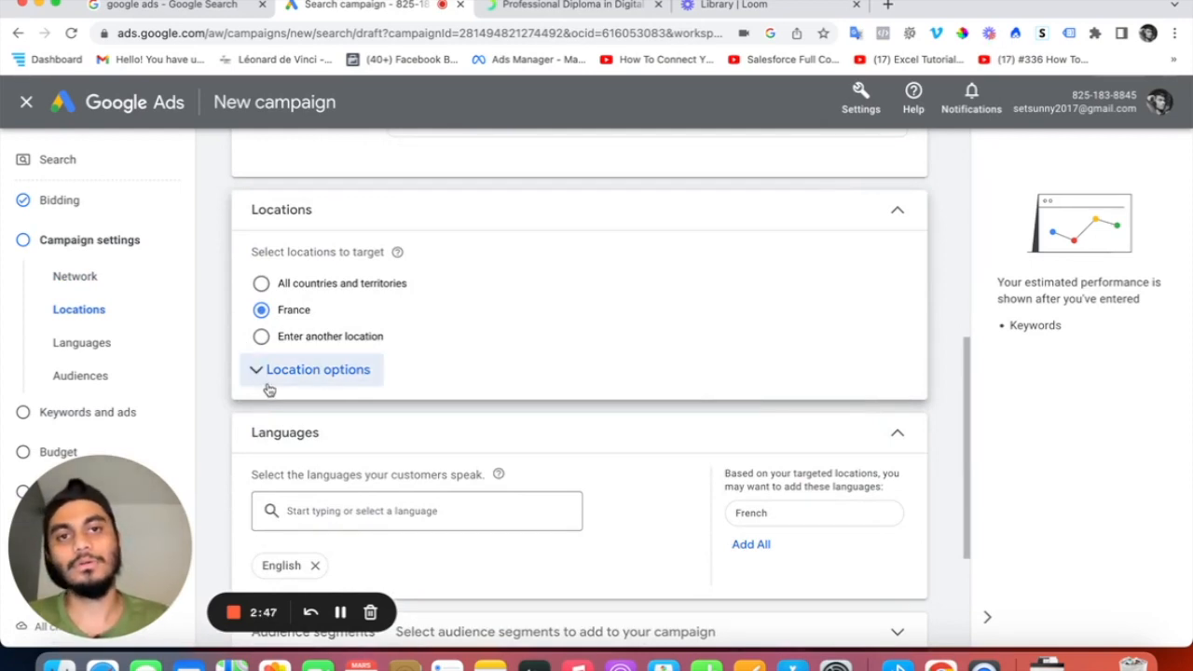
{"action": "left_click", "coordinate": [262, 284]}
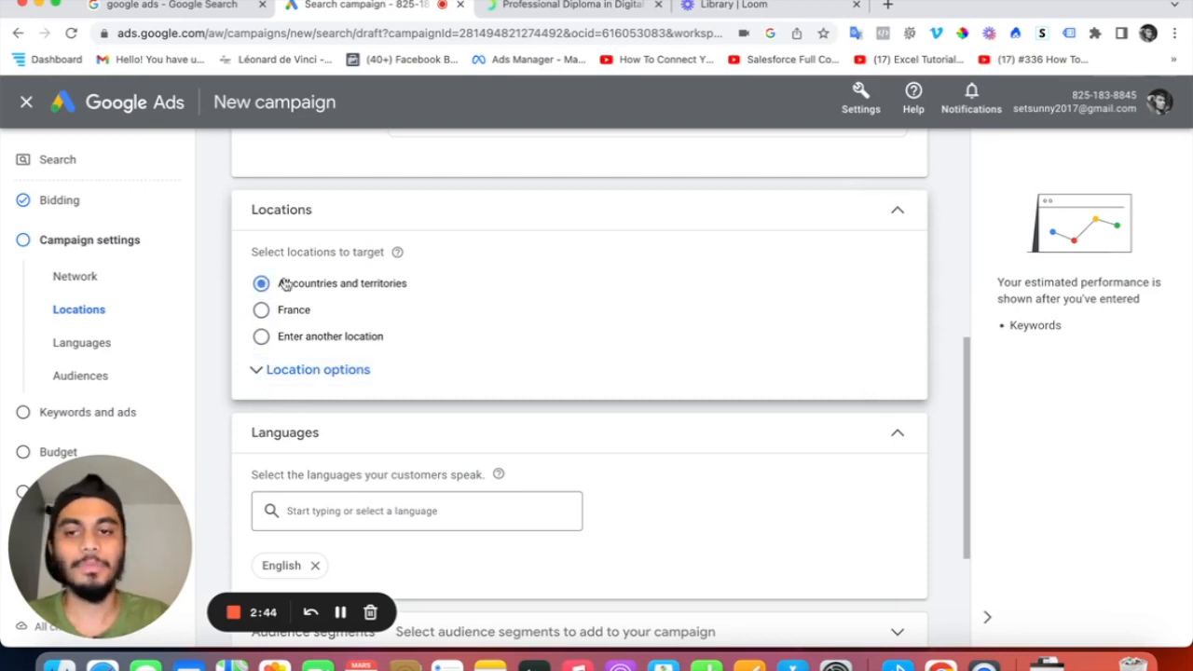
{"action": "left_click", "coordinate": [340, 371]}
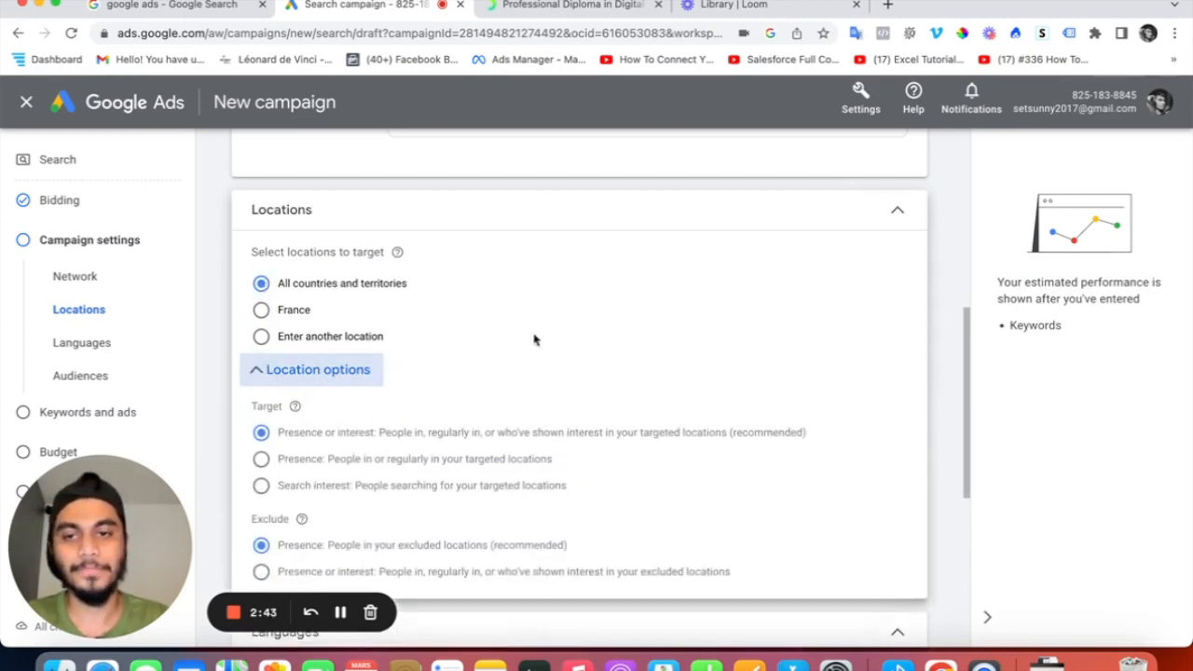
{"action": "scroll", "coordinate": [317, 290], "scroll_direction": "down", "scroll_amount": 1}
{"action": "left_click", "coordinate": [350, 311]}
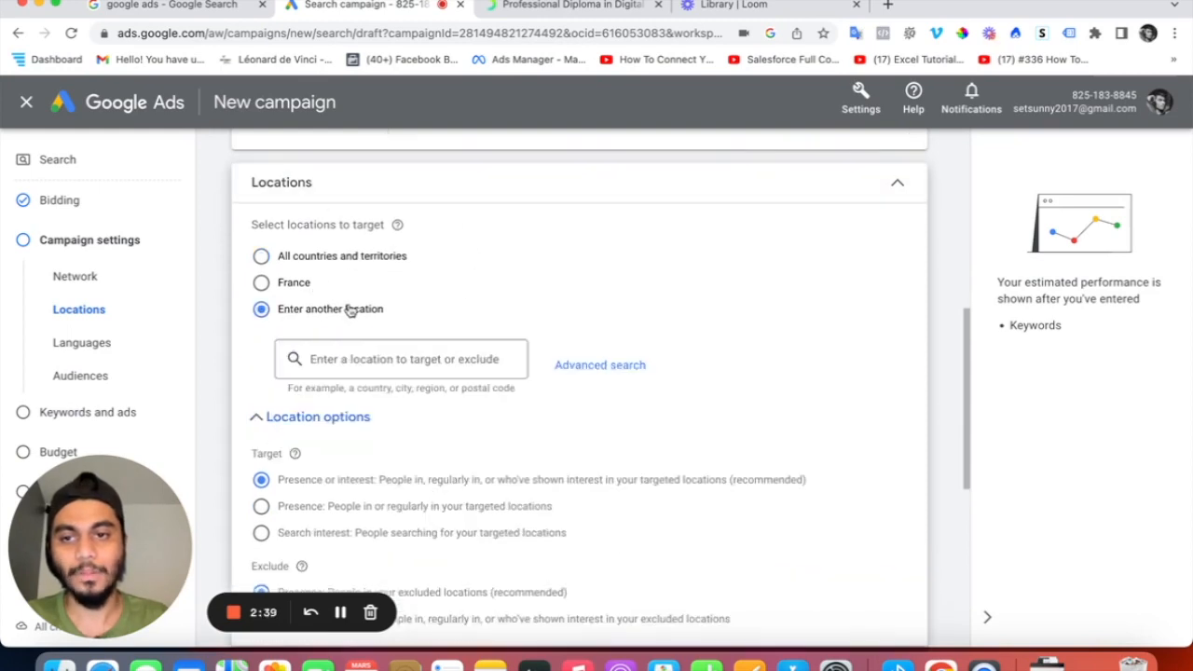
{"action": "left_click", "coordinate": [389, 372]}
{"action": "type", "text": "India"}
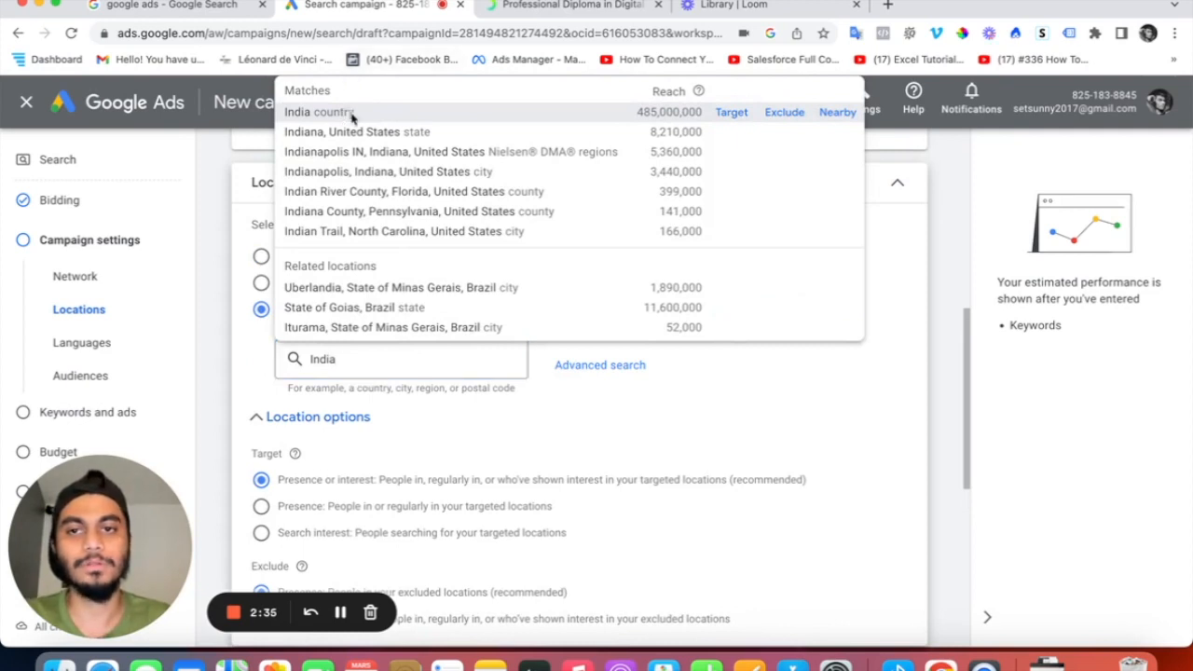
{"action": "left_click", "coordinate": [343, 113]}
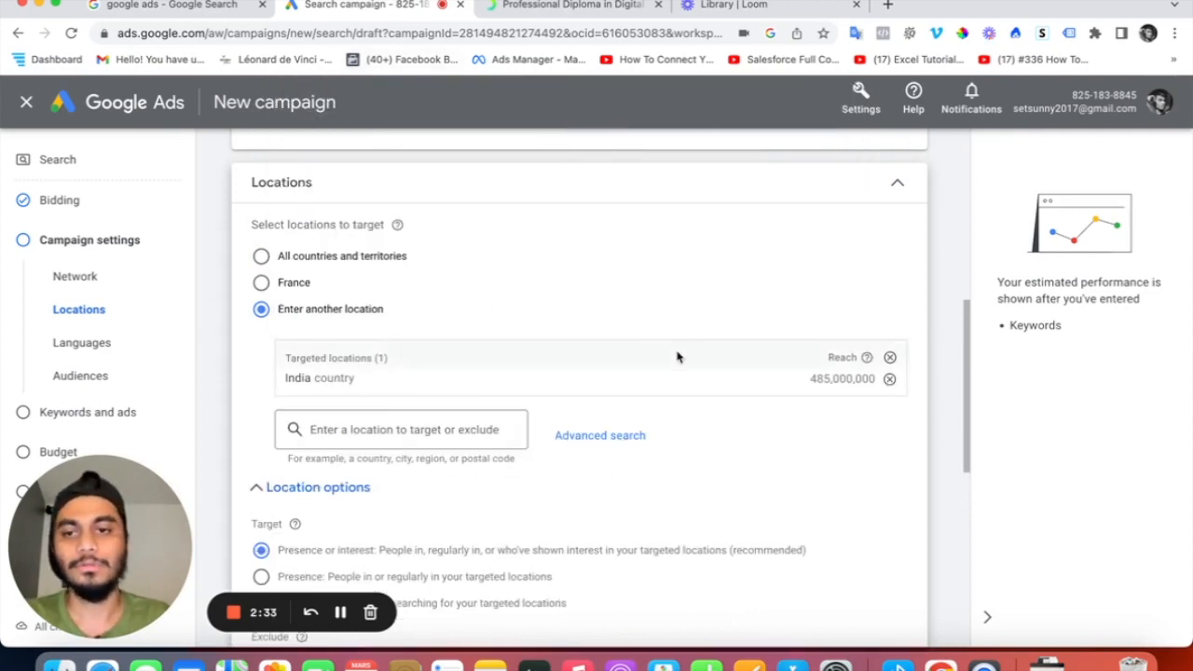
{"action": "scroll", "coordinate": [418, 439], "scroll_direction": "down", "scroll_amount": 5}
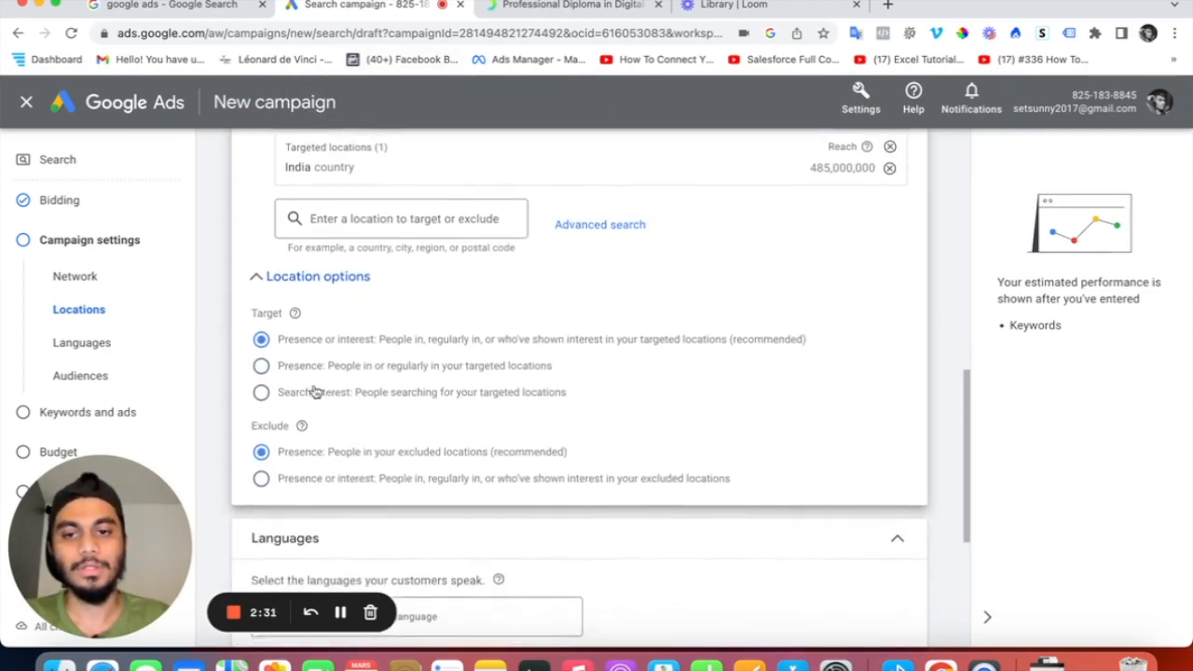
{"action": "scroll", "coordinate": [410, 391], "scroll_direction": "down", "scroll_amount": 3}
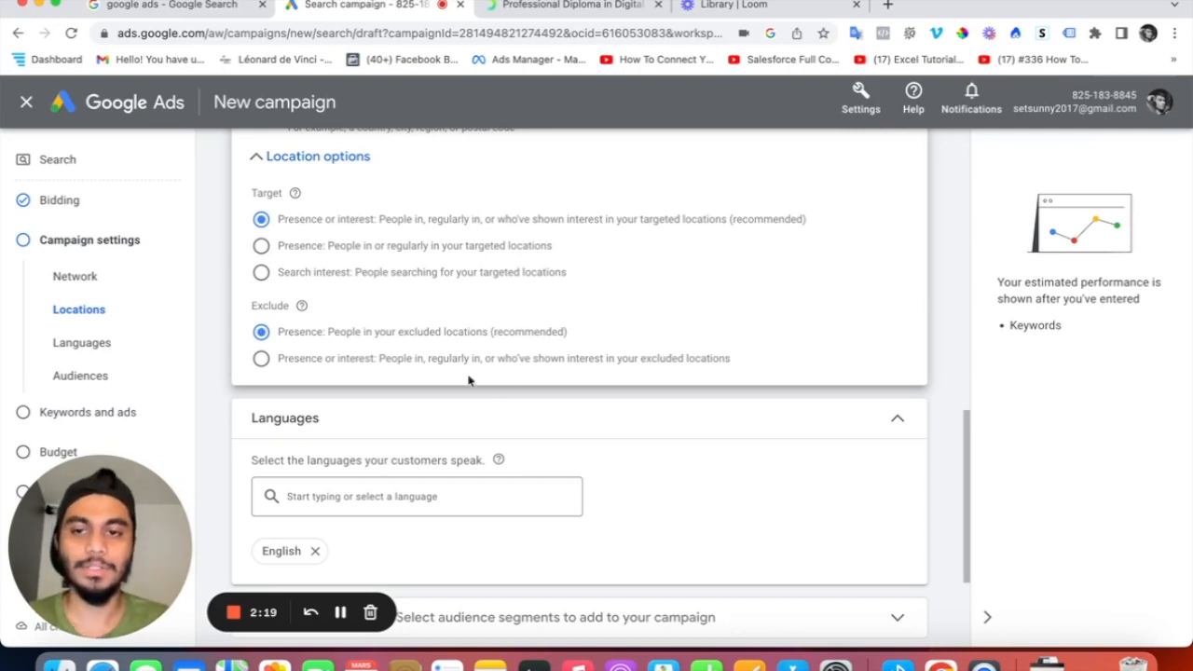
{"action": "scroll", "coordinate": [653, 433], "scroll_direction": "down", "scroll_amount": 2}
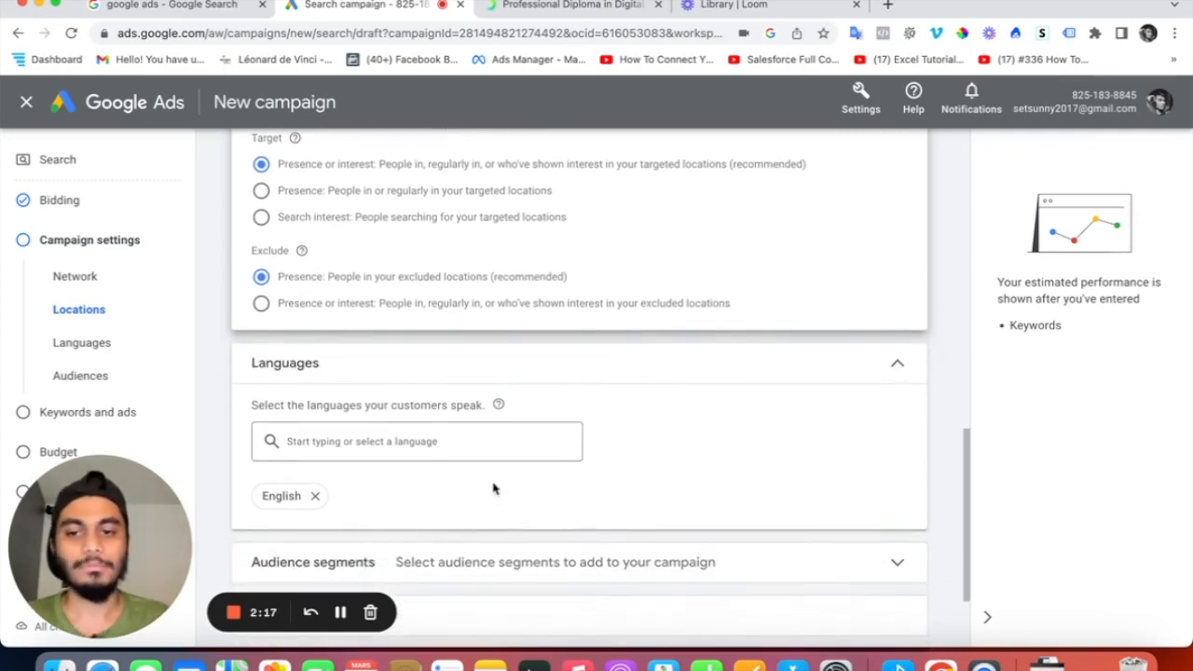
{"action": "scroll", "coordinate": [492, 487], "scroll_direction": "down", "scroll_amount": 4}
{"action": "left_click", "coordinate": [378, 341]}
{"action": "scroll", "coordinate": [379, 343], "scroll_direction": "down", "scroll_amount": 3}
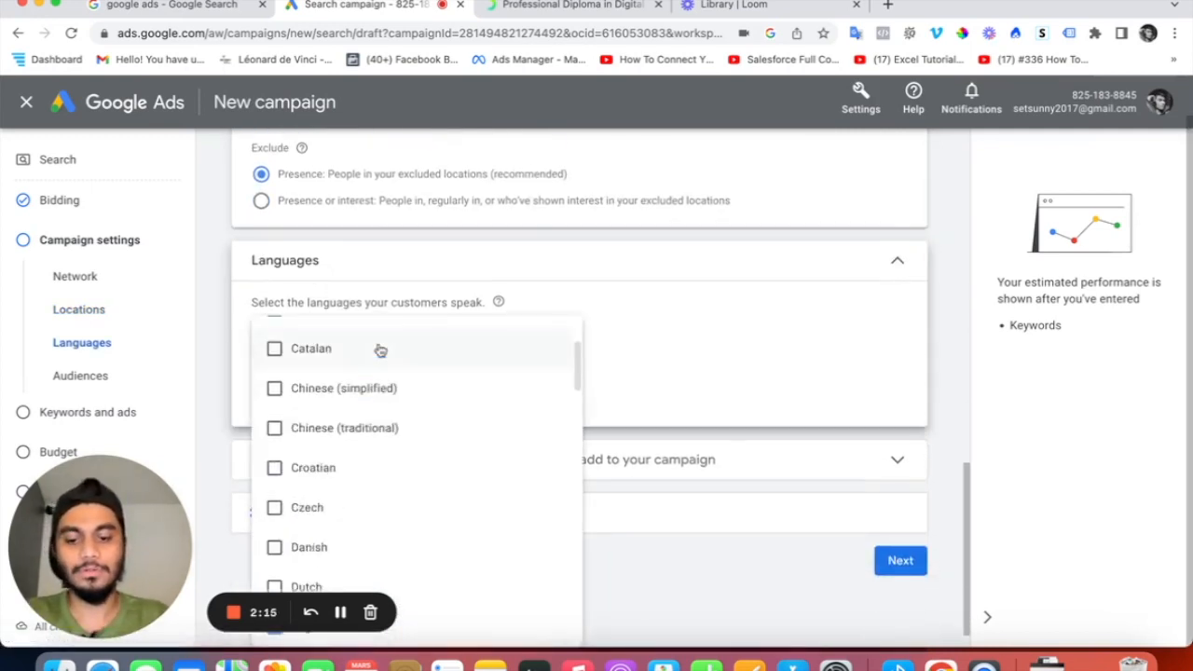
{"action": "type", "text": "ff"}
{"action": "key", "text": "BackSpace"}
{"action": "type", "text": "rench"}
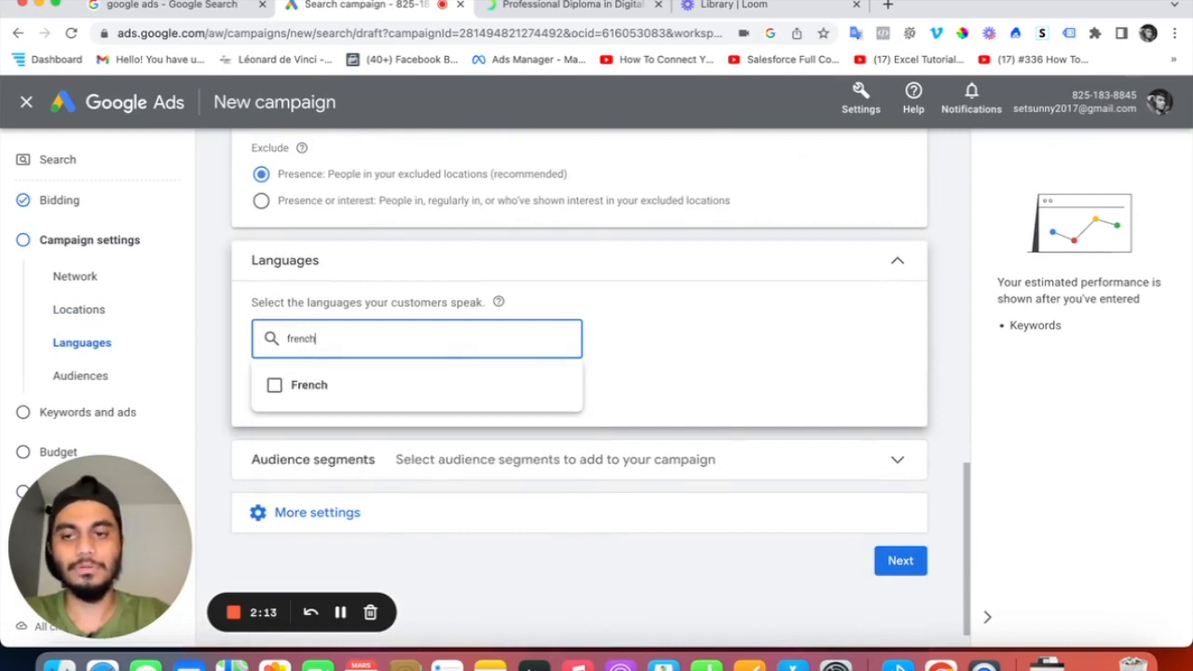
{"action": "key", "text": "BackSpace"}
{"action": "key", "text": "BackSpace"}
{"action": "key", "text": "BackSpace"}
{"action": "key", "text": "BackSpace"}
{"action": "key", "text": "BackSpace"}
{"action": "key", "text": "BackSpace"}
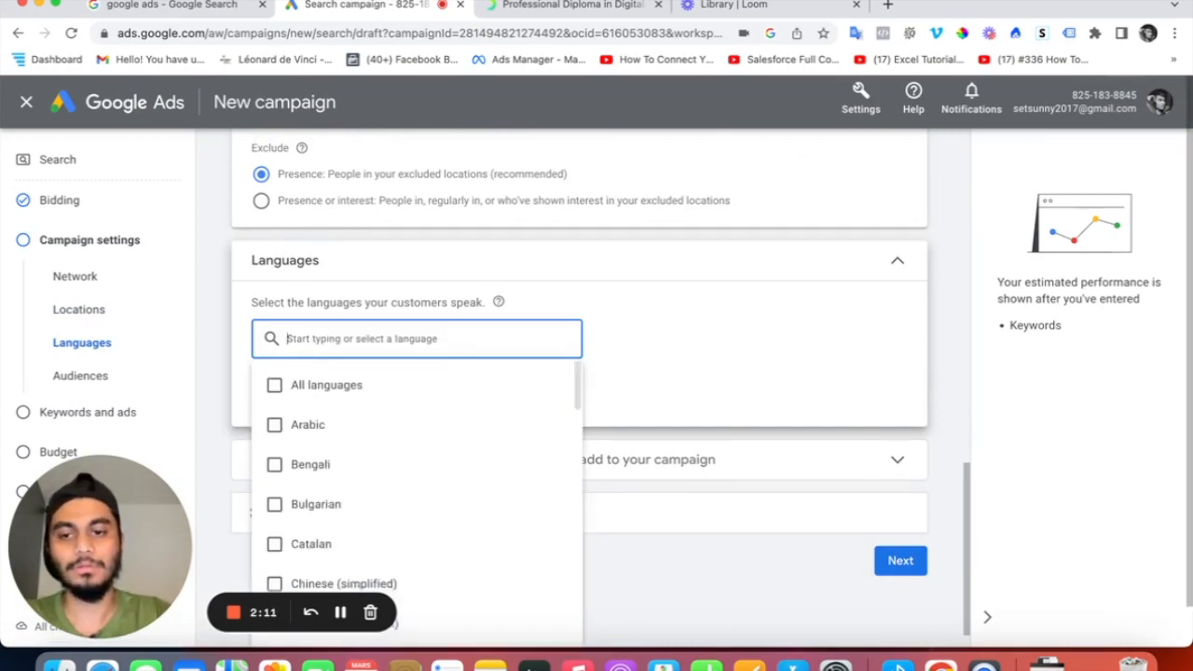
{"action": "left_click", "coordinate": [772, 357]}
Expand the campaign's audience segments, browse the interests and habits (Affinity) category and add the Technology segment.
{"action": "scroll", "coordinate": [485, 467], "scroll_direction": "down", "scroll_amount": 1}
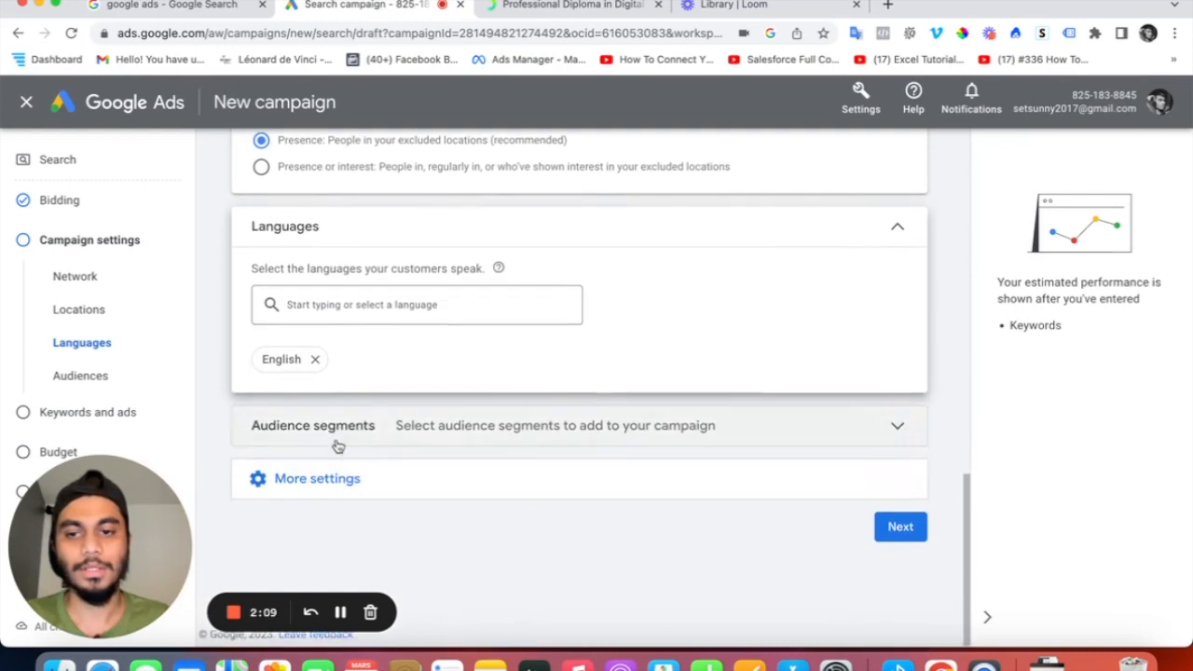
{"action": "left_click", "coordinate": [510, 442]}
{"action": "scroll", "coordinate": [447, 456], "scroll_direction": "down", "scroll_amount": 5}
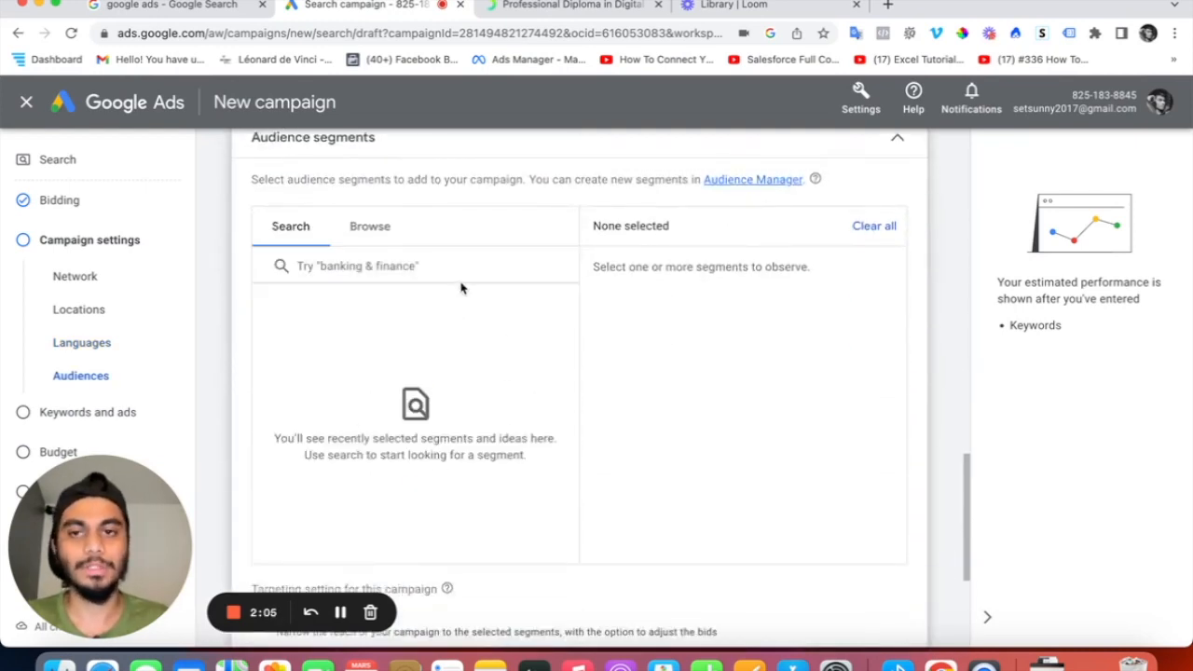
{"action": "left_click", "coordinate": [374, 227]}
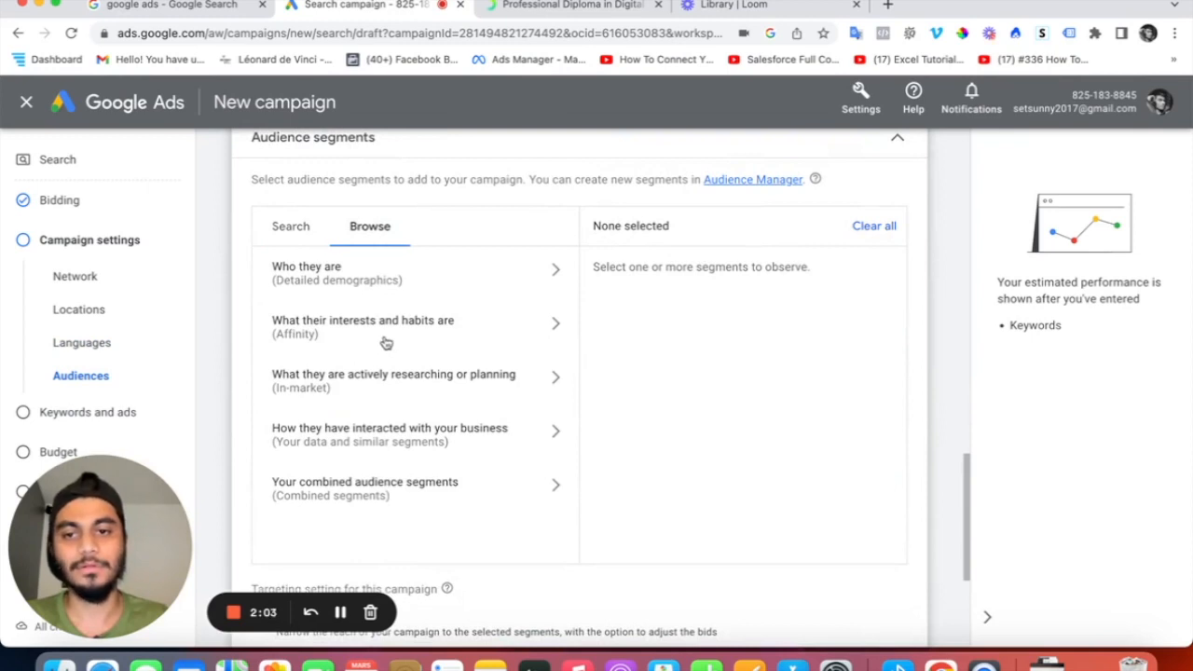
{"action": "left_click", "coordinate": [384, 341]}
{"action": "scroll", "coordinate": [414, 425], "scroll_direction": "down", "scroll_amount": 2}
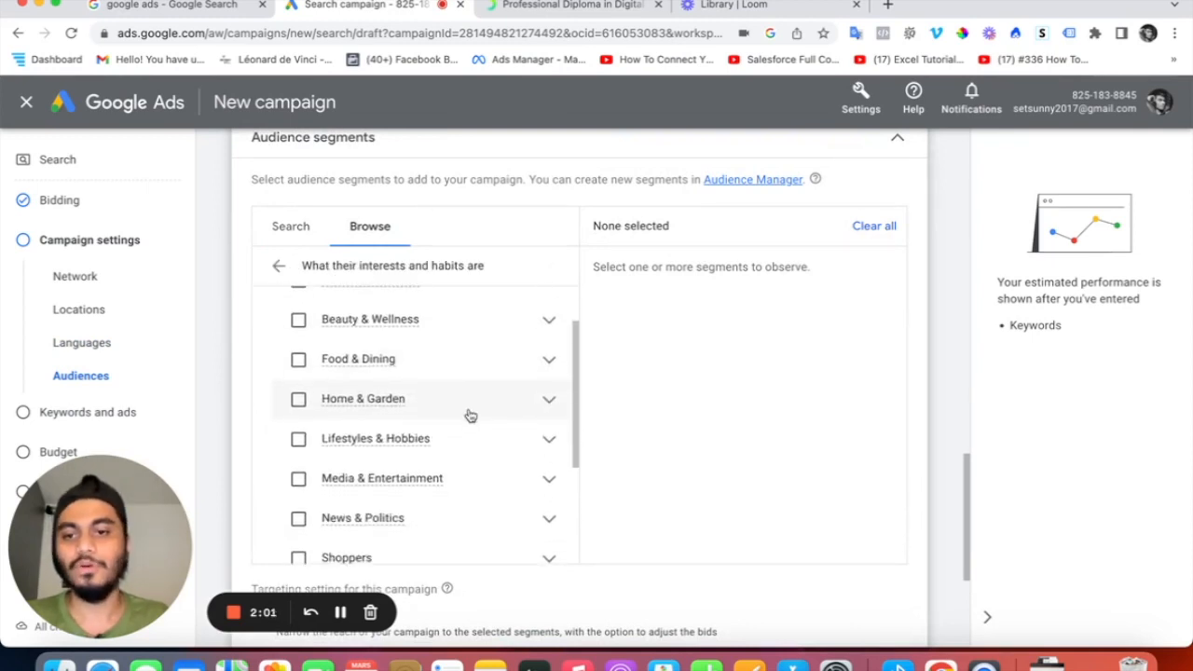
{"action": "scroll", "coordinate": [442, 410], "scroll_direction": "down", "scroll_amount": 2}
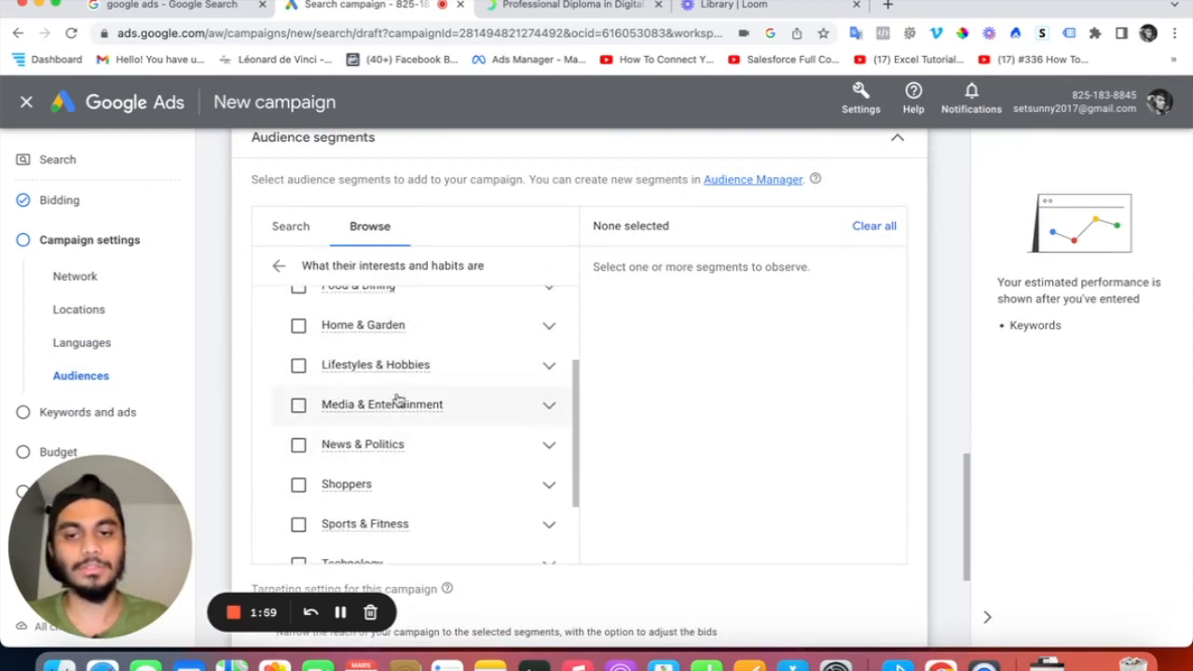
{"action": "scroll", "coordinate": [425, 449], "scroll_direction": "down", "scroll_amount": 2}
{"action": "scroll", "coordinate": [420, 495], "scroll_direction": "down", "scroll_amount": 2}
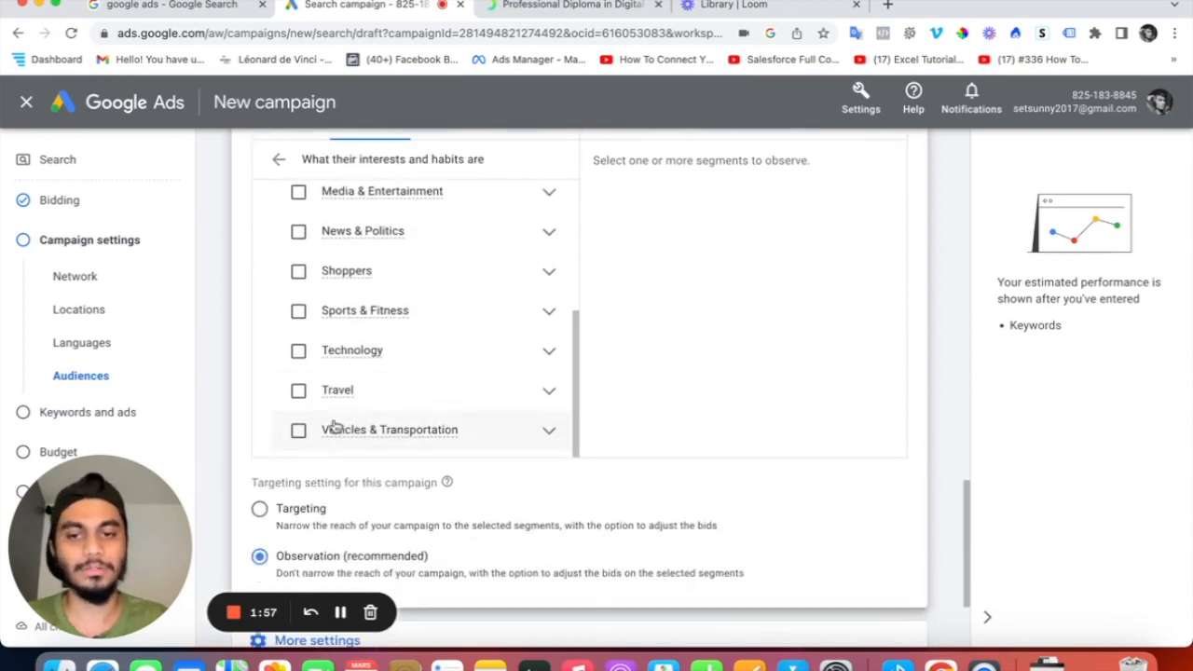
{"action": "left_click", "coordinate": [350, 356]}
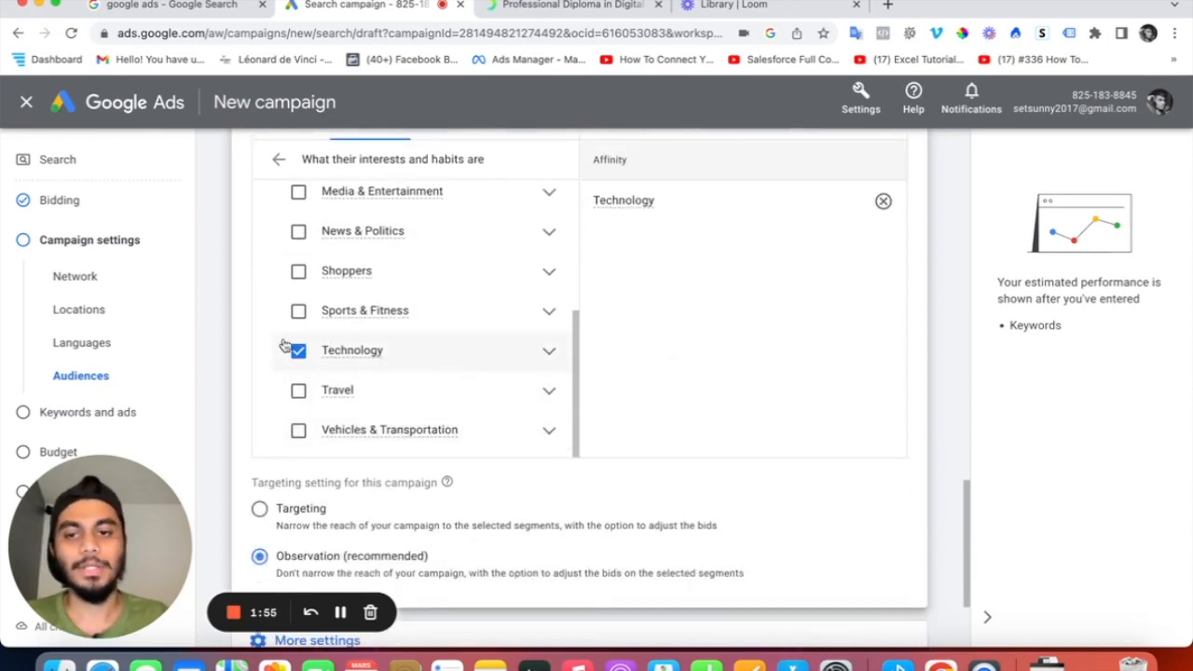
Try to find an audience segment for "digital marketing courses" and clear the search.
{"action": "scroll", "coordinate": [458, 365], "scroll_direction": "down", "scroll_amount": 3}
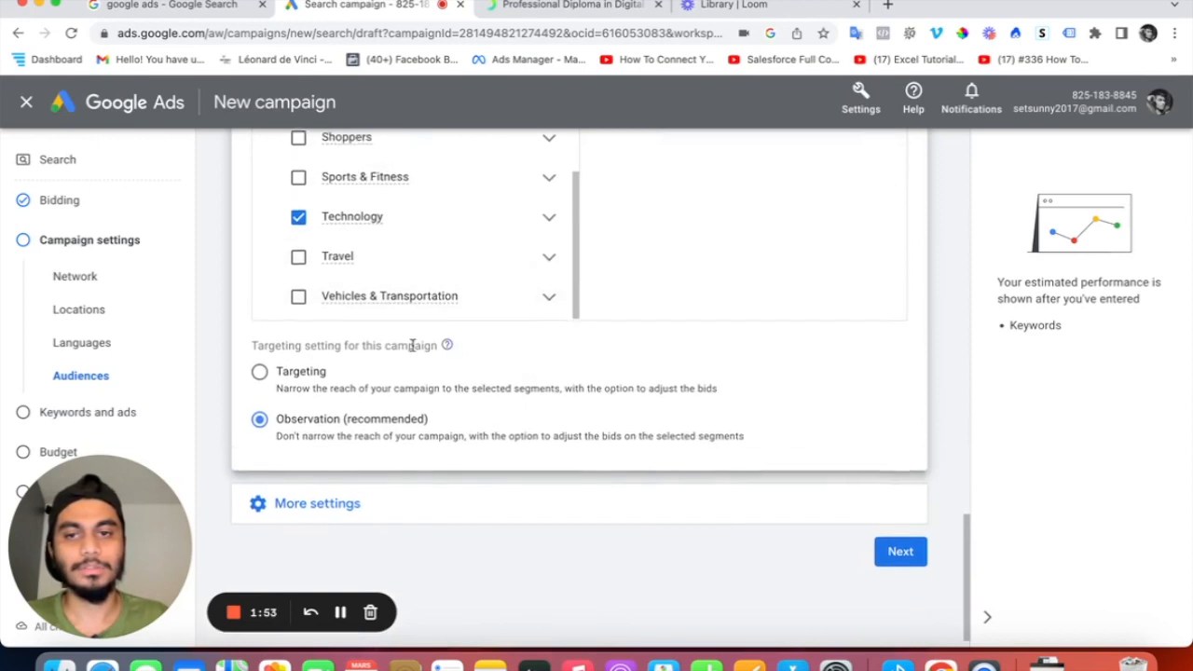
{"action": "scroll", "coordinate": [467, 298], "scroll_direction": "up", "scroll_amount": 3}
{"action": "scroll", "coordinate": [426, 488], "scroll_direction": "up", "scroll_amount": 5}
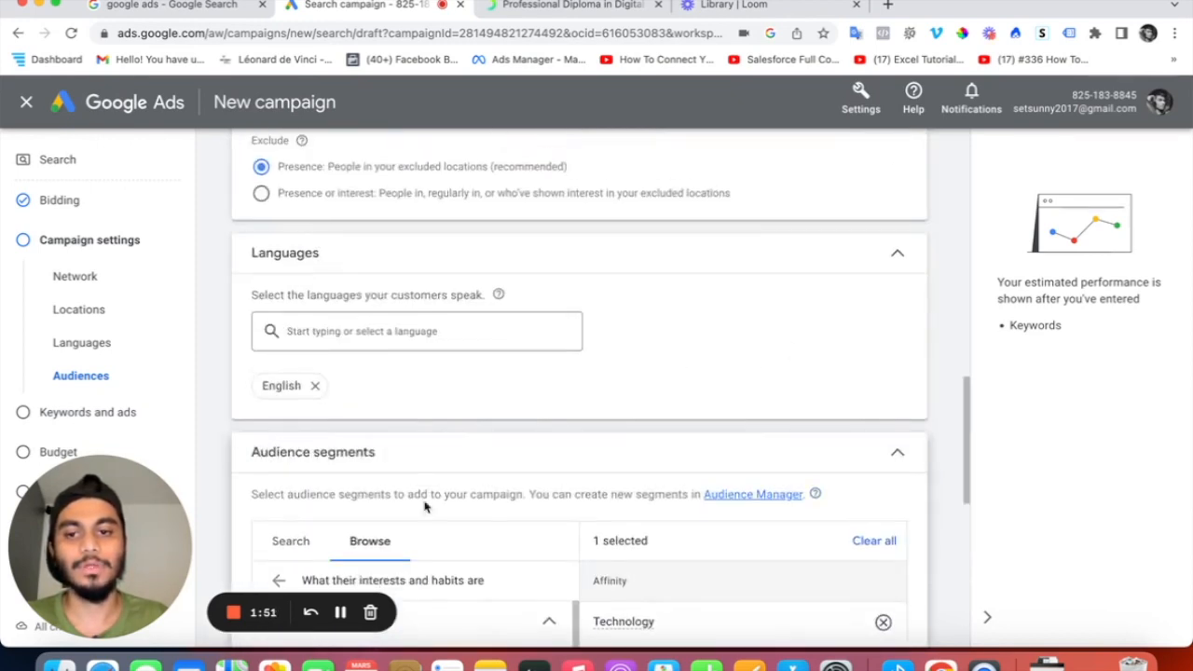
{"action": "scroll", "coordinate": [597, 484], "scroll_direction": "down", "scroll_amount": 1}
{"action": "left_click", "coordinate": [279, 492]}
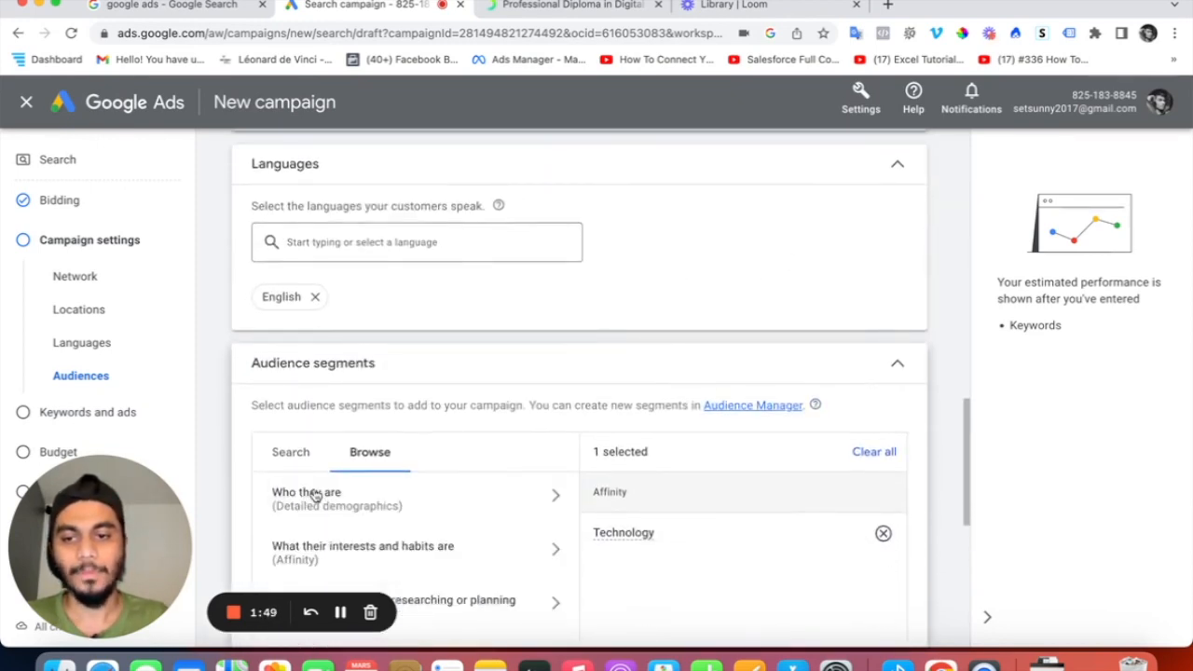
{"action": "left_click", "coordinate": [290, 452]}
{"action": "left_click", "coordinate": [363, 492]}
{"action": "type", "text": "di"}
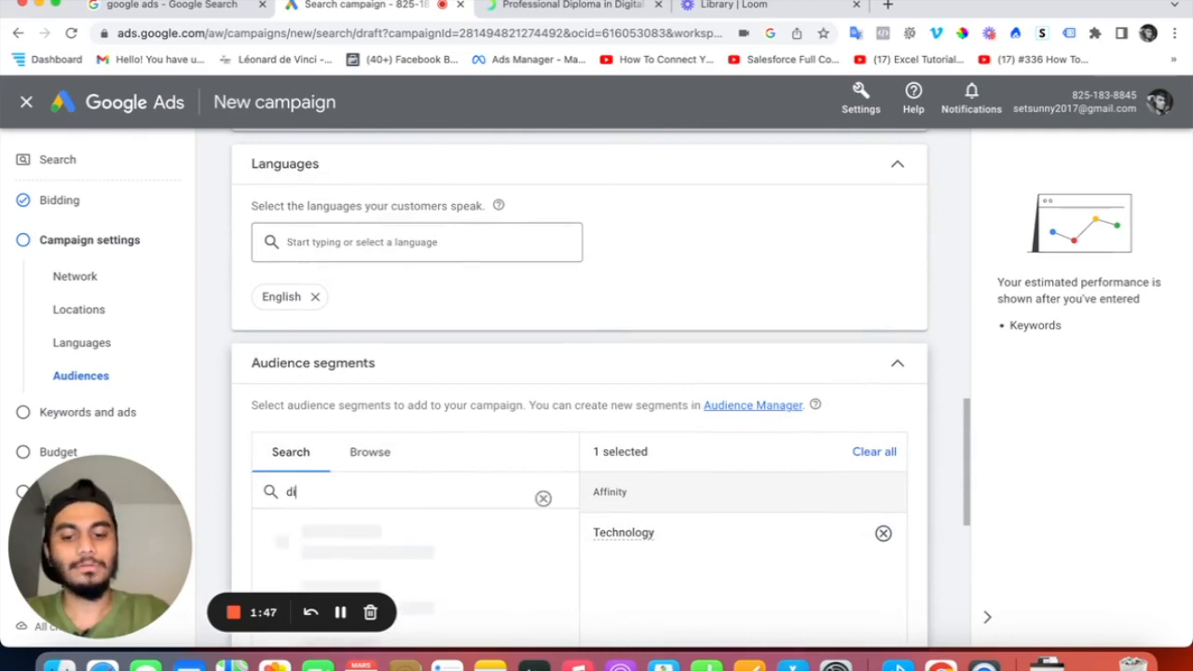
{"action": "type", "text": "gital marketing"}
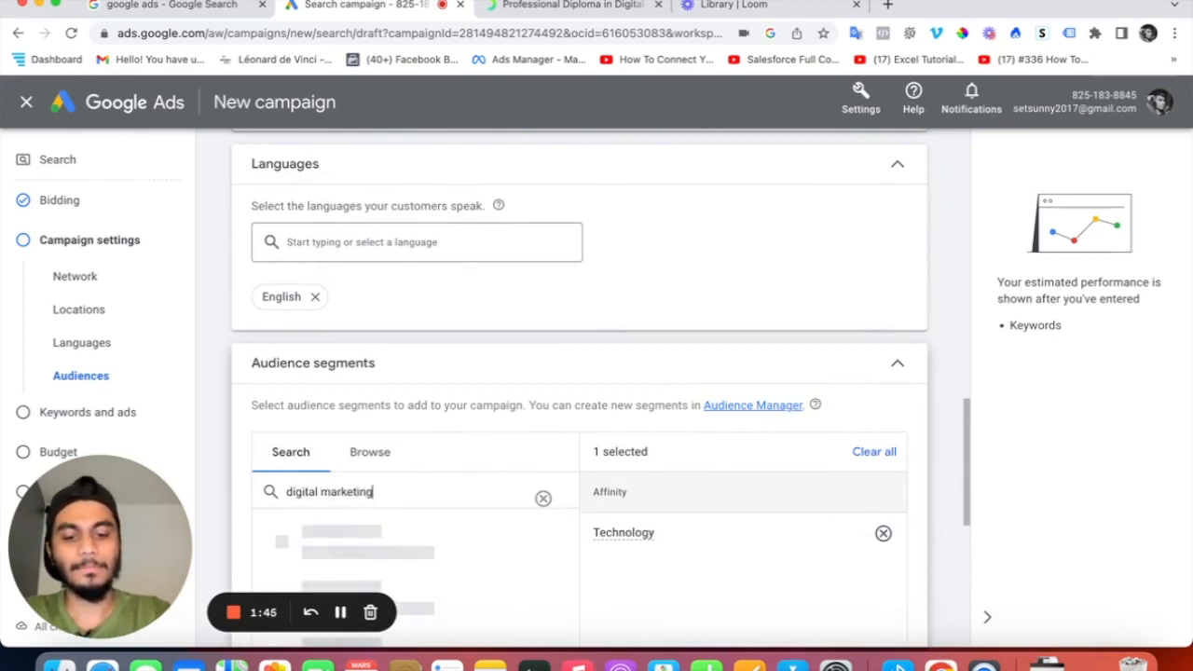
{"action": "type", "text": " coyrse's"}
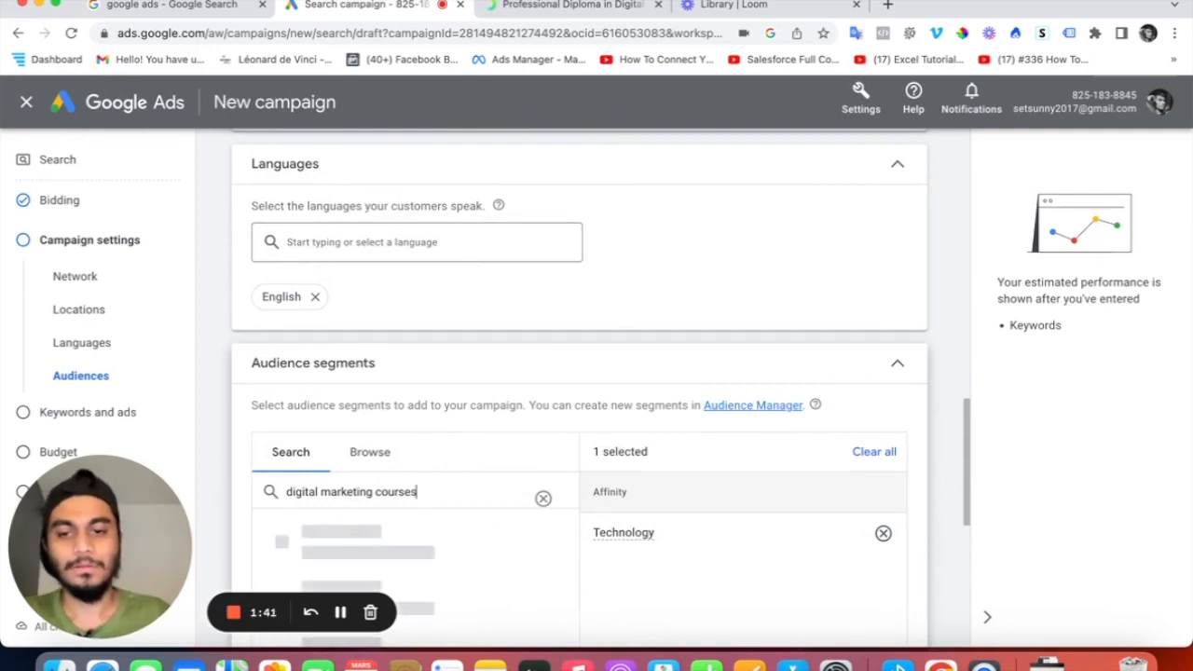
{"action": "scroll", "coordinate": [882, 439], "scroll_direction": "down", "scroll_amount": 1}
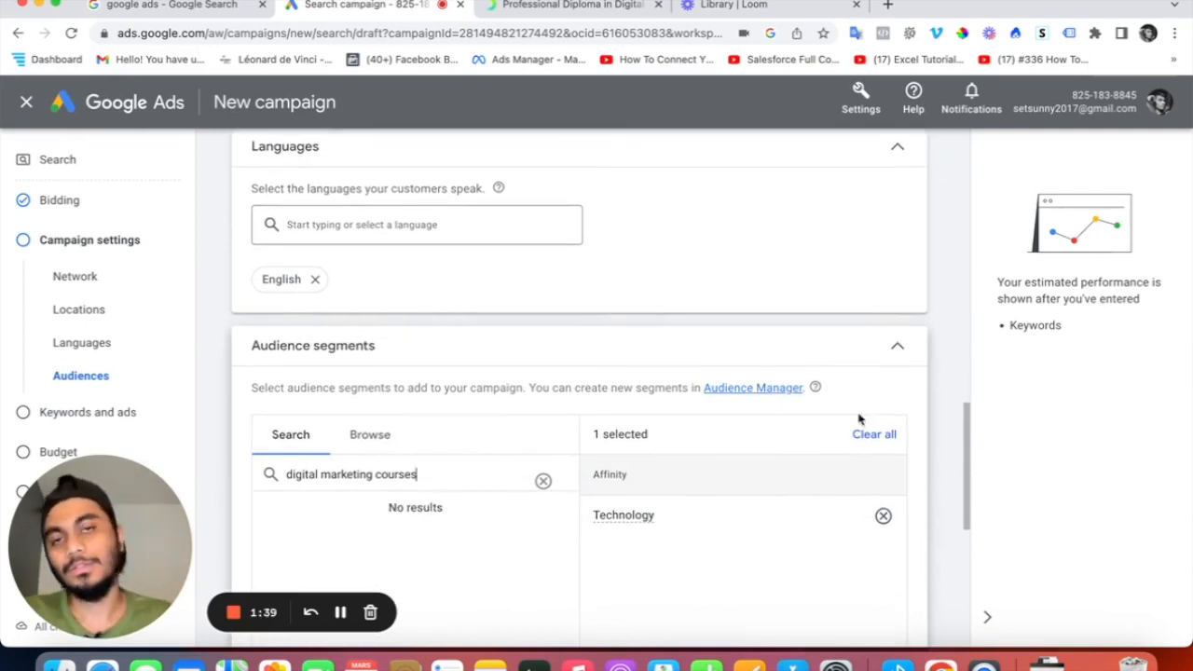
{"action": "scroll", "coordinate": [860, 420], "scroll_direction": "down", "scroll_amount": 3}
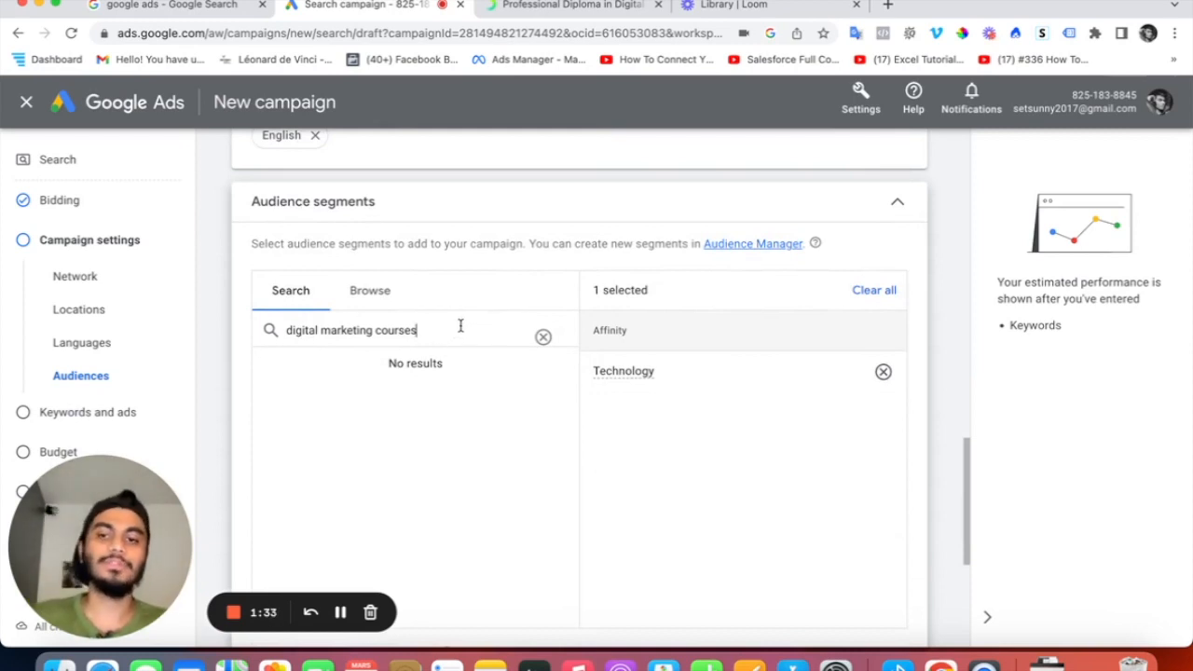
{"action": "left_click_drag", "start_coordinate": [460, 328], "coordinate": [241, 345]}
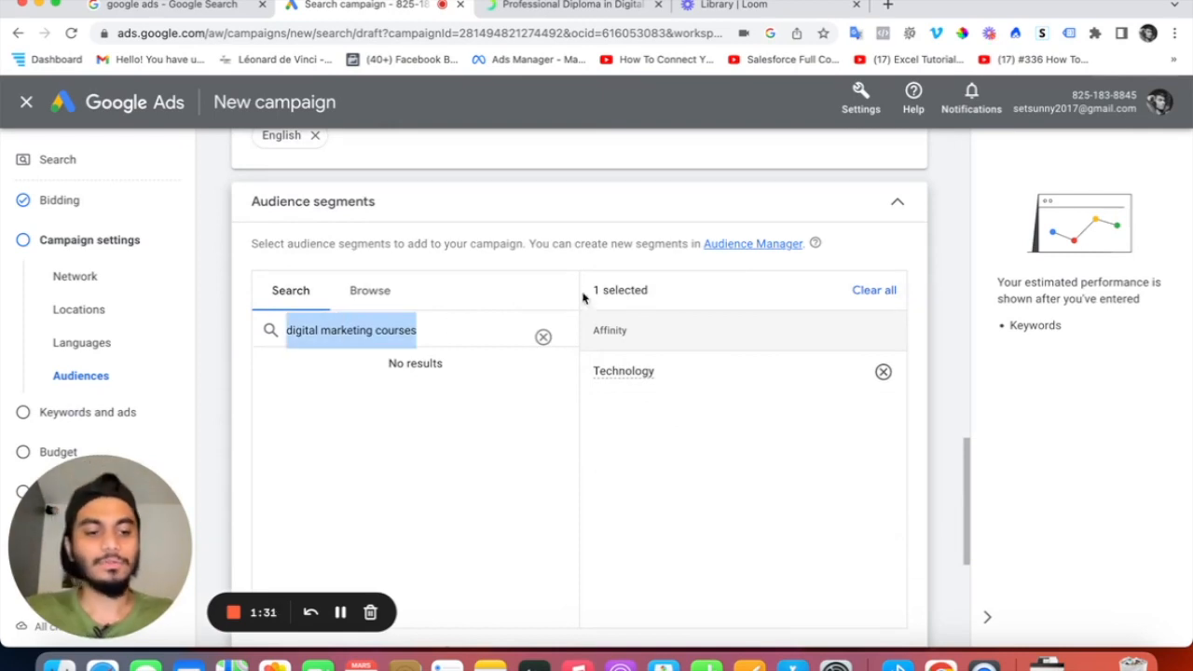
{"action": "key", "text": "BackSpace"}
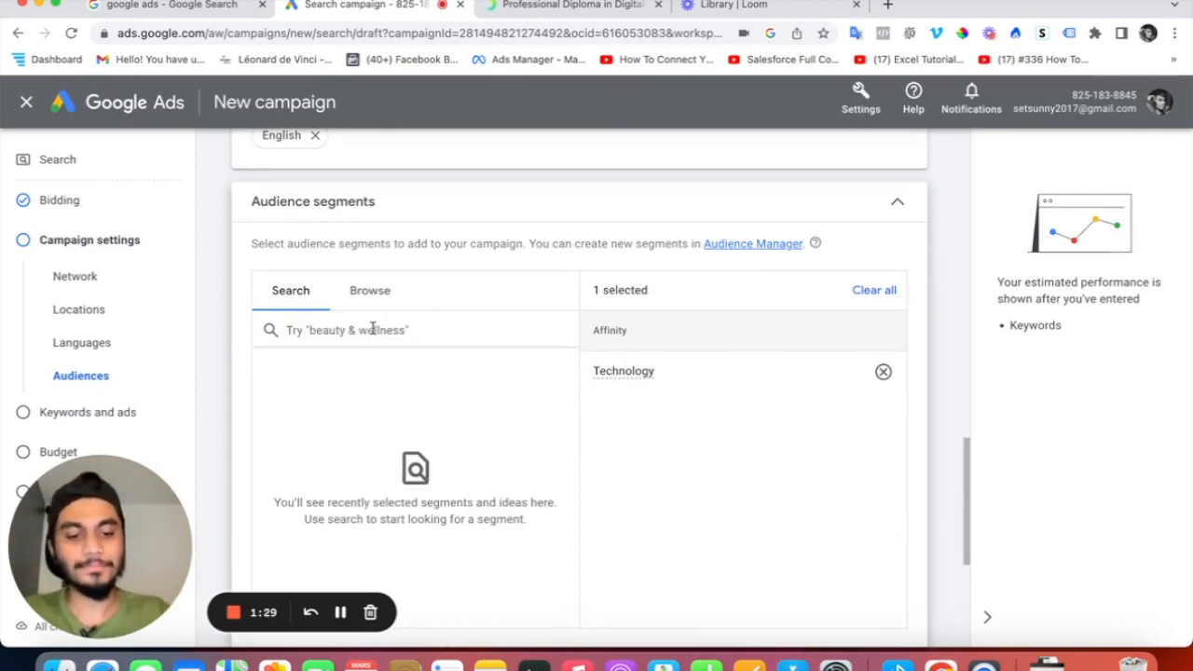
Search the audience segments for Marketing and add Advertising & Marketing Services, Sales & Marketing Jobs, and SEO & SEM Services.
{"action": "left_click", "coordinate": [372, 330]}
{"action": "type", "text": "Marketing"}
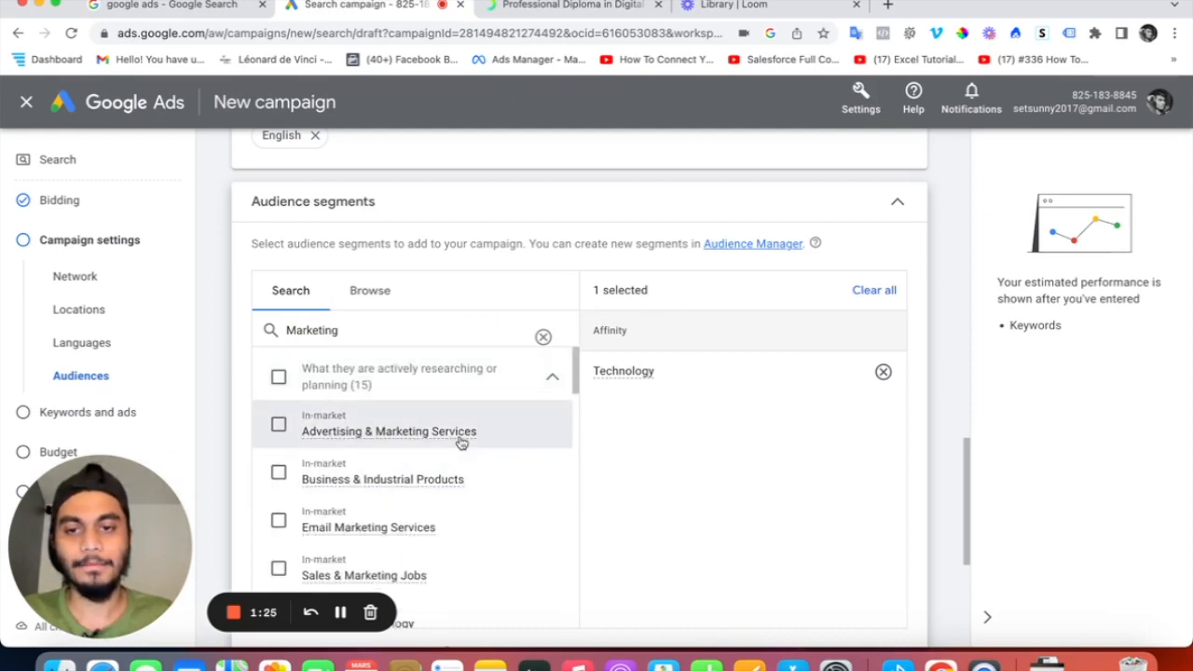
{"action": "left_click", "coordinate": [460, 440]}
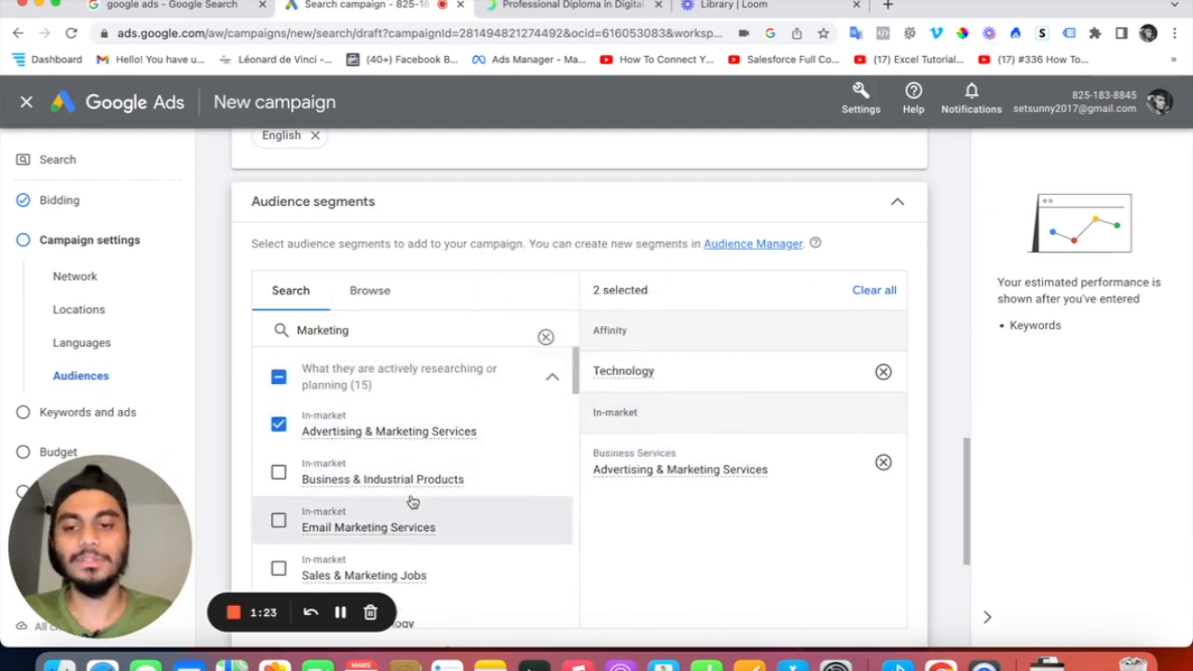
{"action": "scroll", "coordinate": [464, 528], "scroll_direction": "down", "scroll_amount": 3}
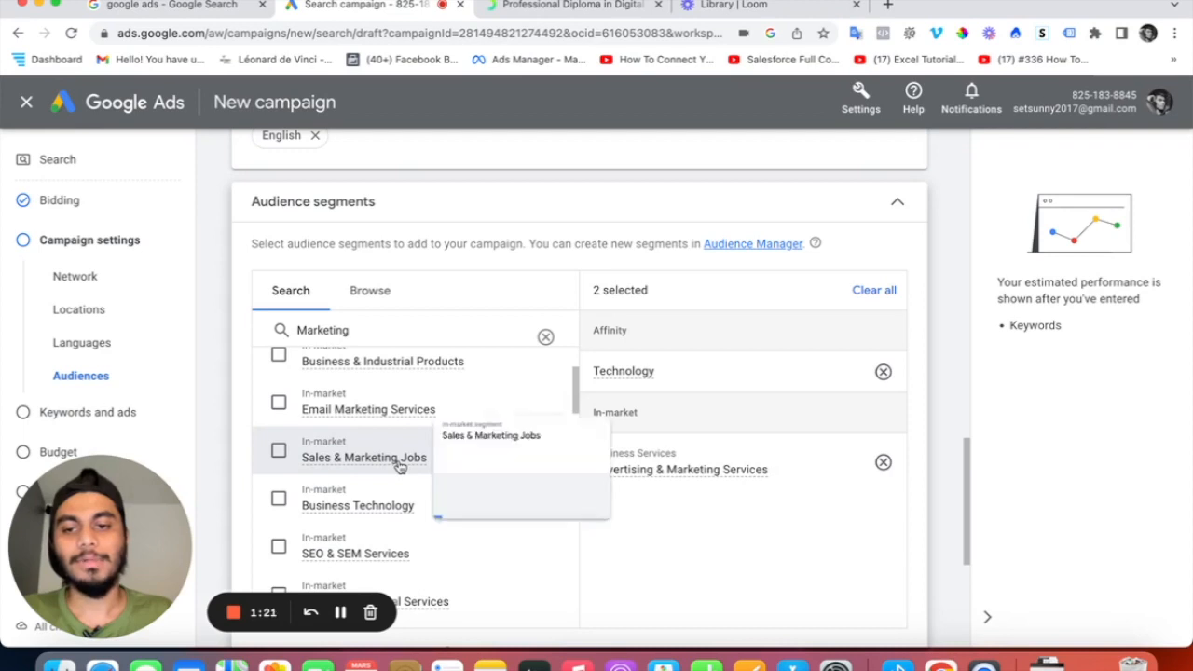
{"action": "left_click", "coordinate": [399, 459]}
{"action": "scroll", "coordinate": [383, 518], "scroll_direction": "down", "scroll_amount": 2}
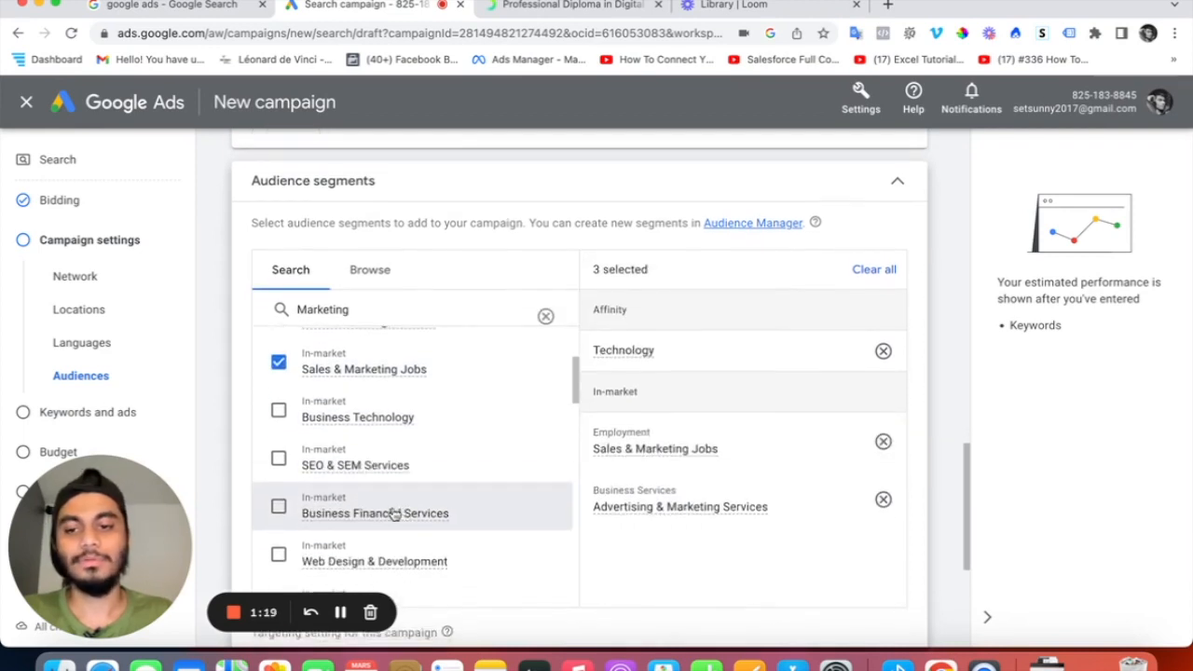
{"action": "left_click", "coordinate": [371, 456]}
{"action": "scroll", "coordinate": [476, 496], "scroll_direction": "down", "scroll_amount": 2}
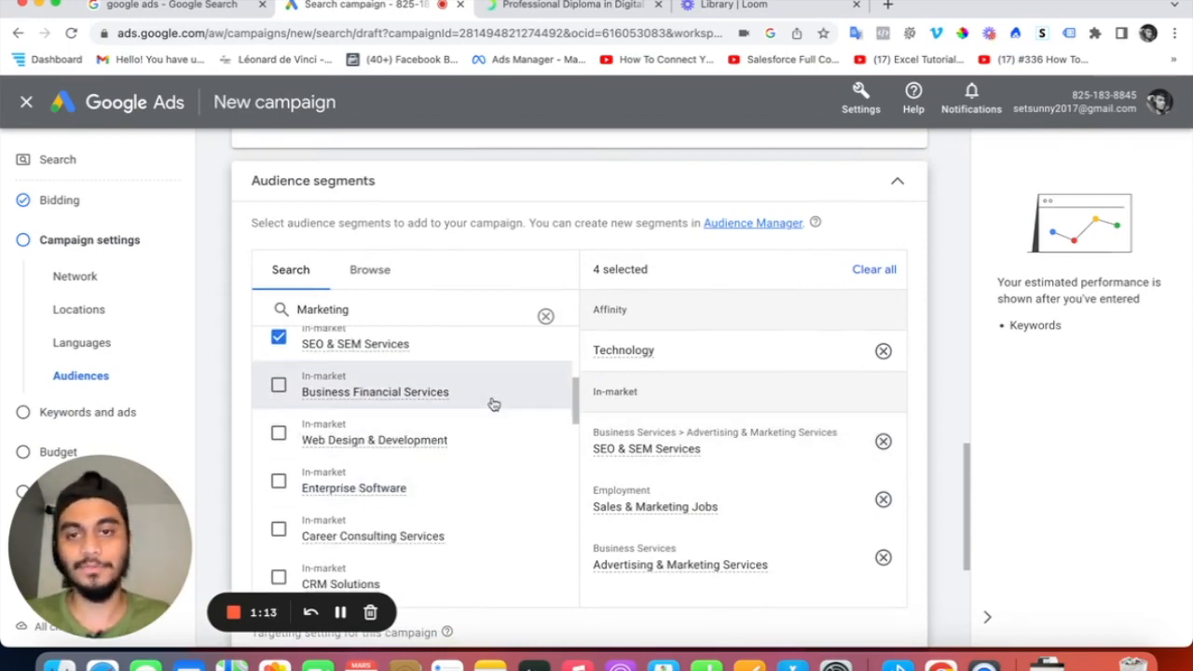
Expand the additional campaign settings to show ad rotation, start and end dates, ad schedule and URL options.
{"action": "scroll", "coordinate": [634, 465], "scroll_direction": "down", "scroll_amount": 1}
{"action": "scroll", "coordinate": [426, 460], "scroll_direction": "down", "scroll_amount": 2}
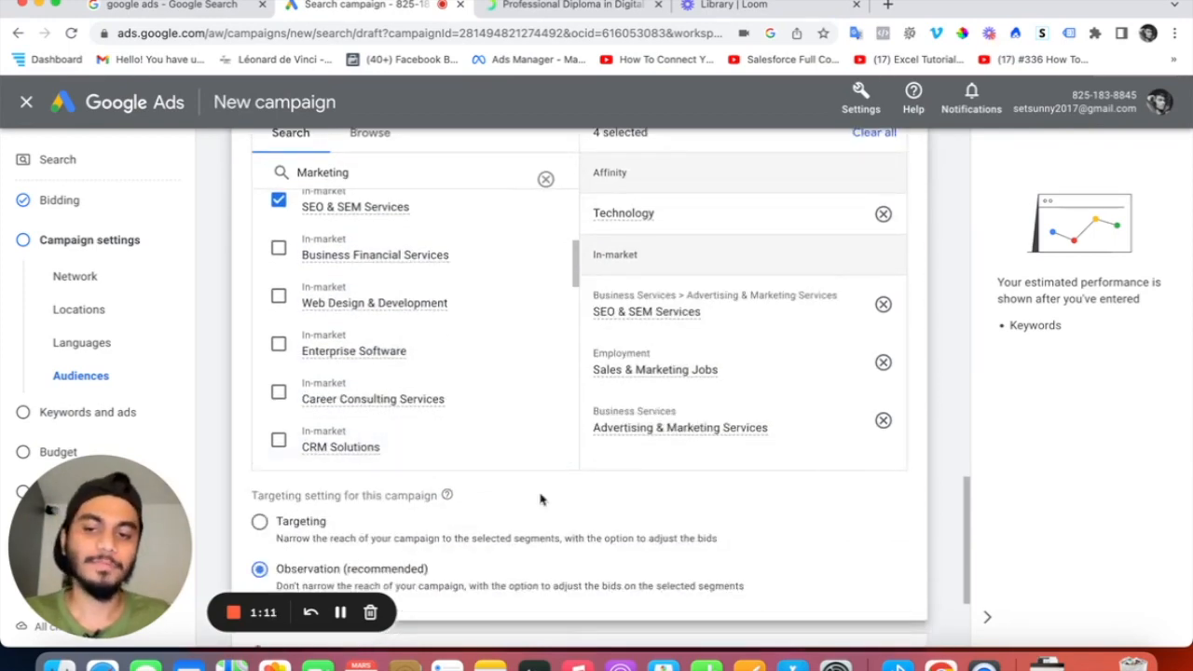
{"action": "scroll", "coordinate": [391, 482], "scroll_direction": "down", "scroll_amount": 4}
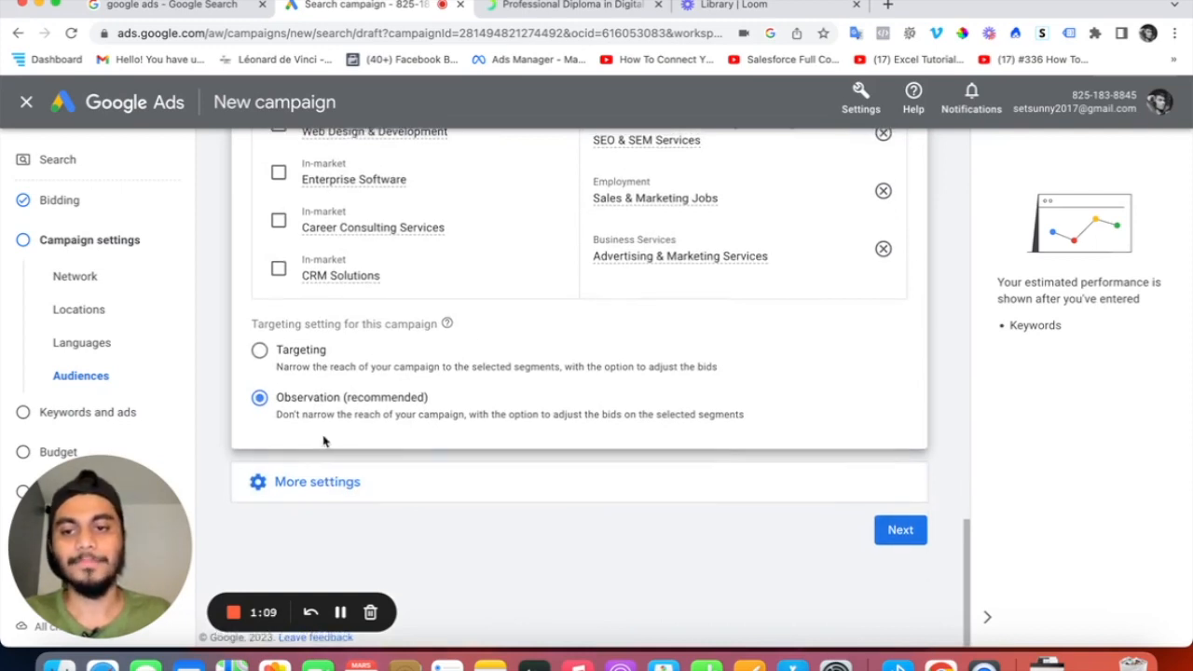
{"action": "scroll", "coordinate": [690, 406], "scroll_direction": "up", "scroll_amount": 2}
{"action": "scroll", "coordinate": [568, 349], "scroll_direction": "down", "scroll_amount": 3}
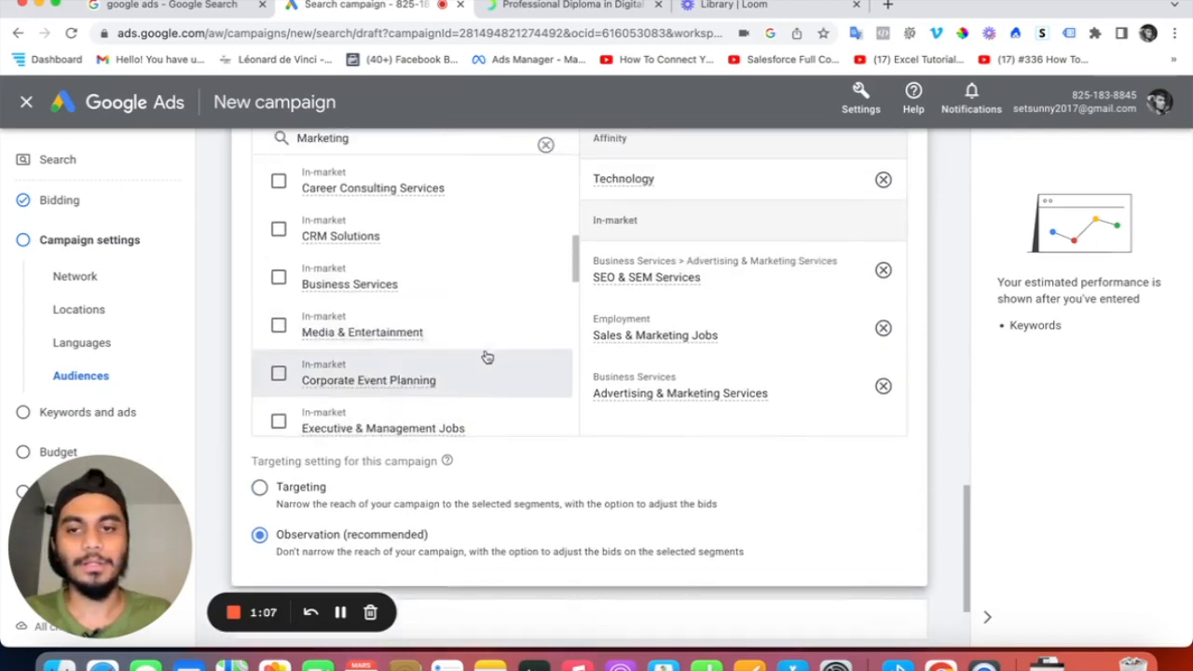
{"action": "scroll", "coordinate": [743, 445], "scroll_direction": "down", "scroll_amount": 1}
{"action": "scroll", "coordinate": [743, 446], "scroll_direction": "down", "scroll_amount": 2}
{"action": "left_click", "coordinate": [314, 504]}
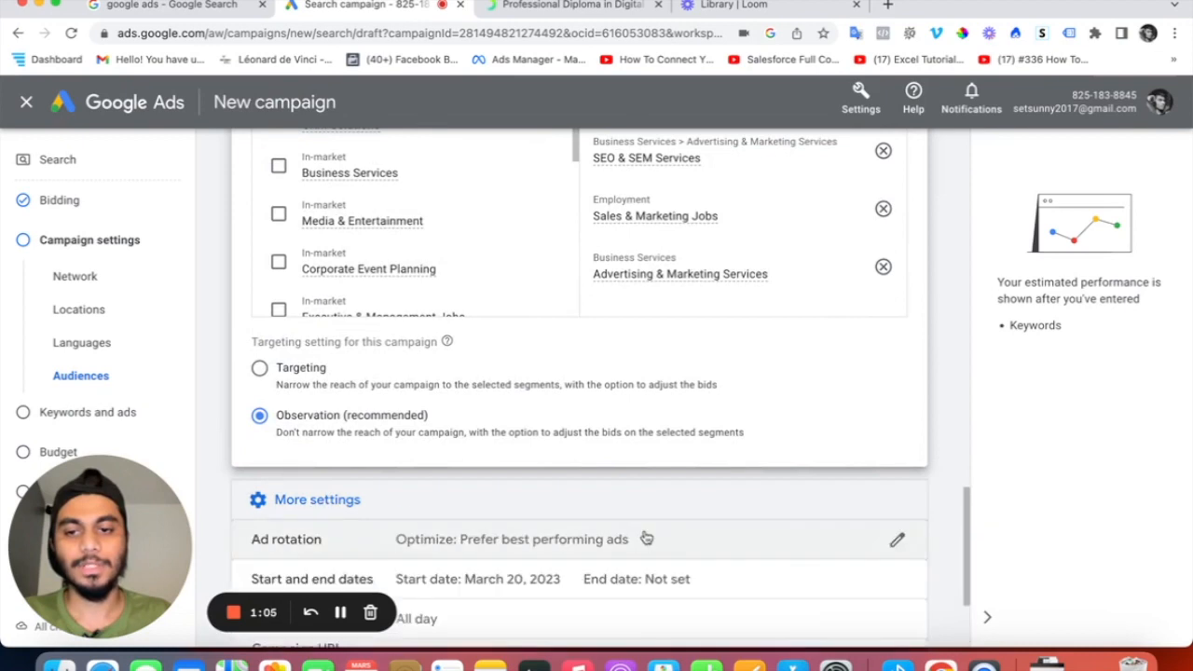
{"action": "scroll", "coordinate": [467, 541], "scroll_direction": "down", "scroll_amount": 1}
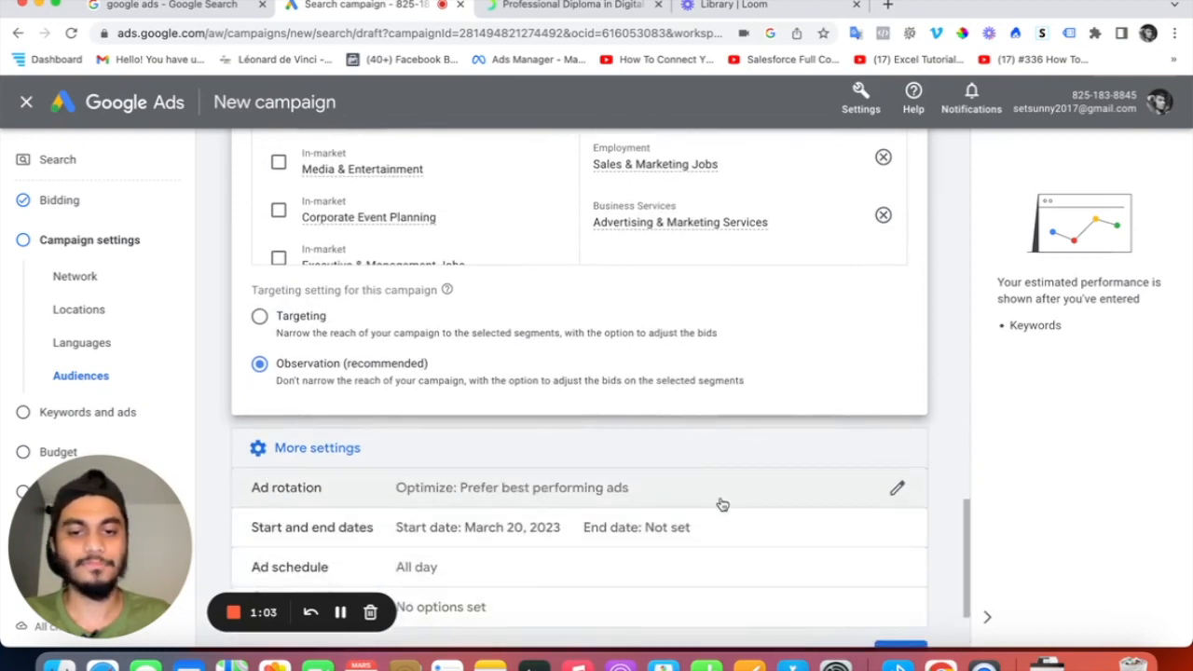
{"action": "scroll", "coordinate": [703, 507], "scroll_direction": "down", "scroll_amount": 2}
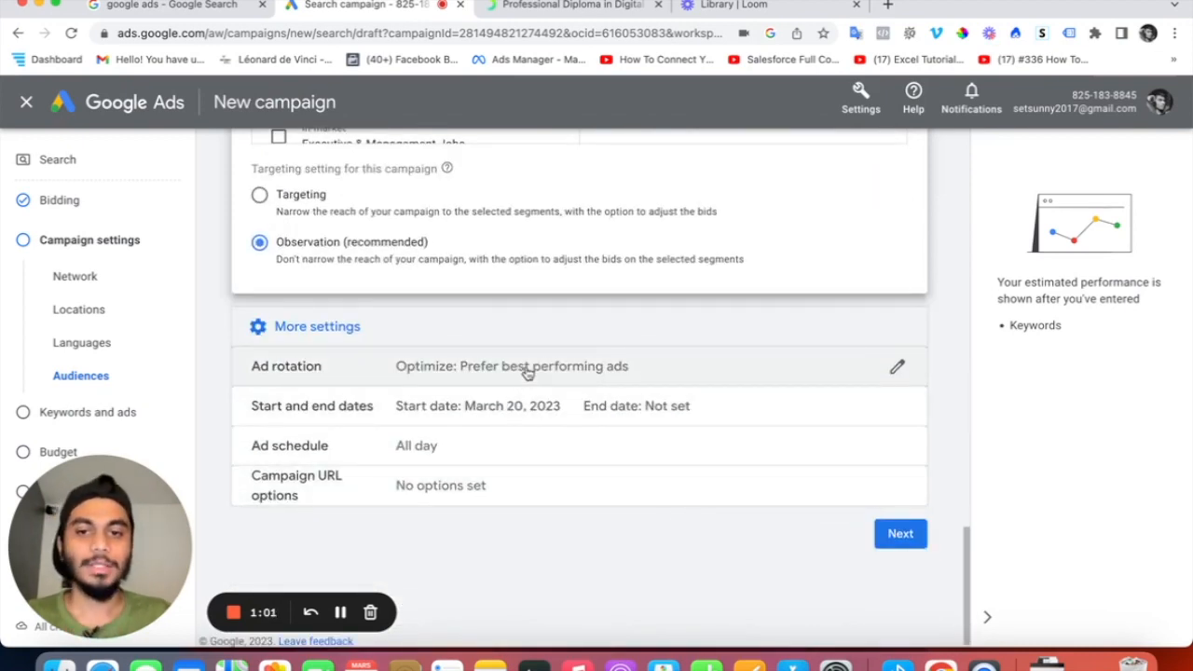
Set the campaign's end date to March 31, 2023 and its start date to March 21, 2023.
{"action": "left_click", "coordinate": [405, 415]}
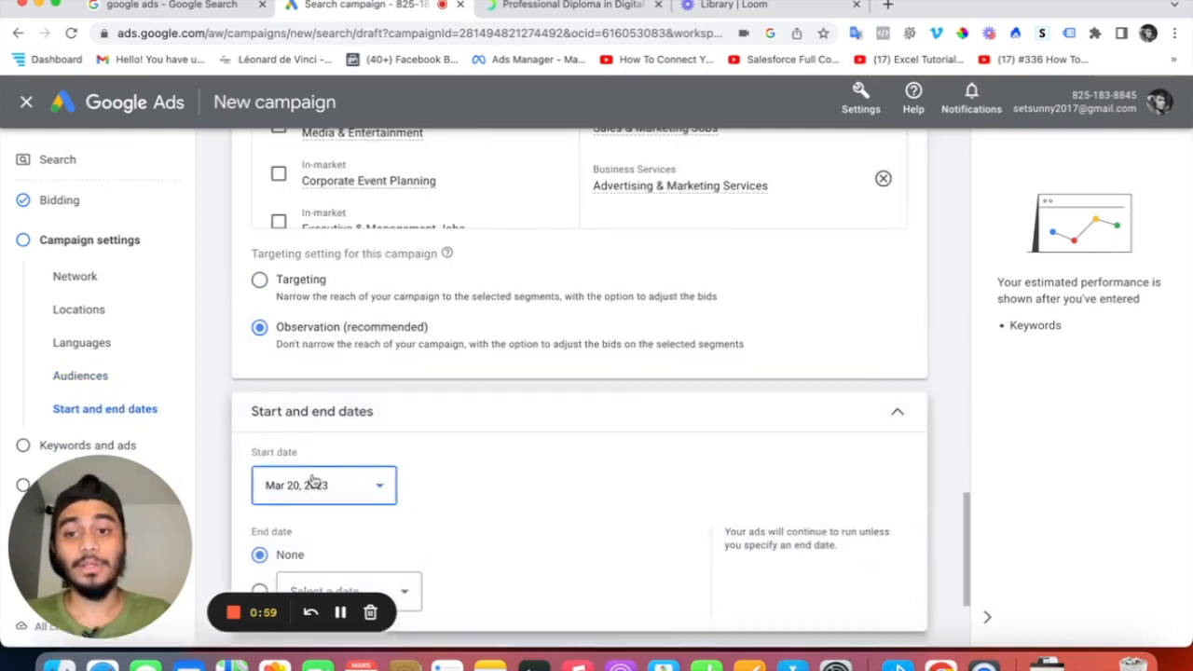
{"action": "scroll", "coordinate": [463, 534], "scroll_direction": "down", "scroll_amount": 2}
{"action": "left_click", "coordinate": [350, 407]}
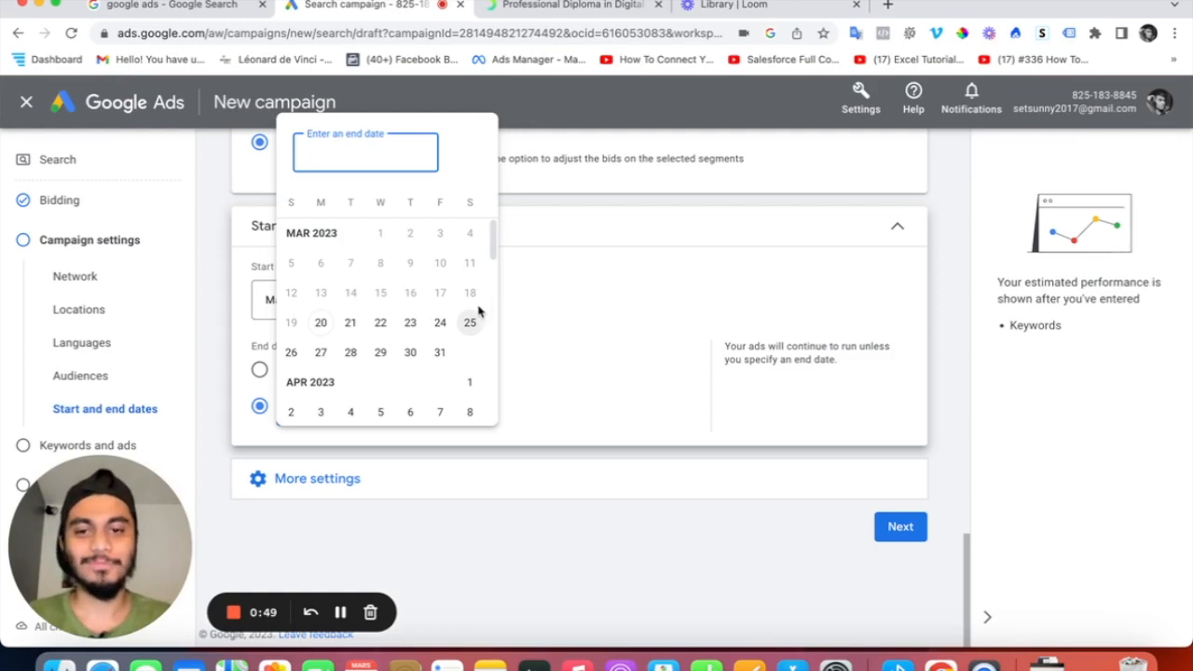
{"action": "left_click", "coordinate": [440, 352]}
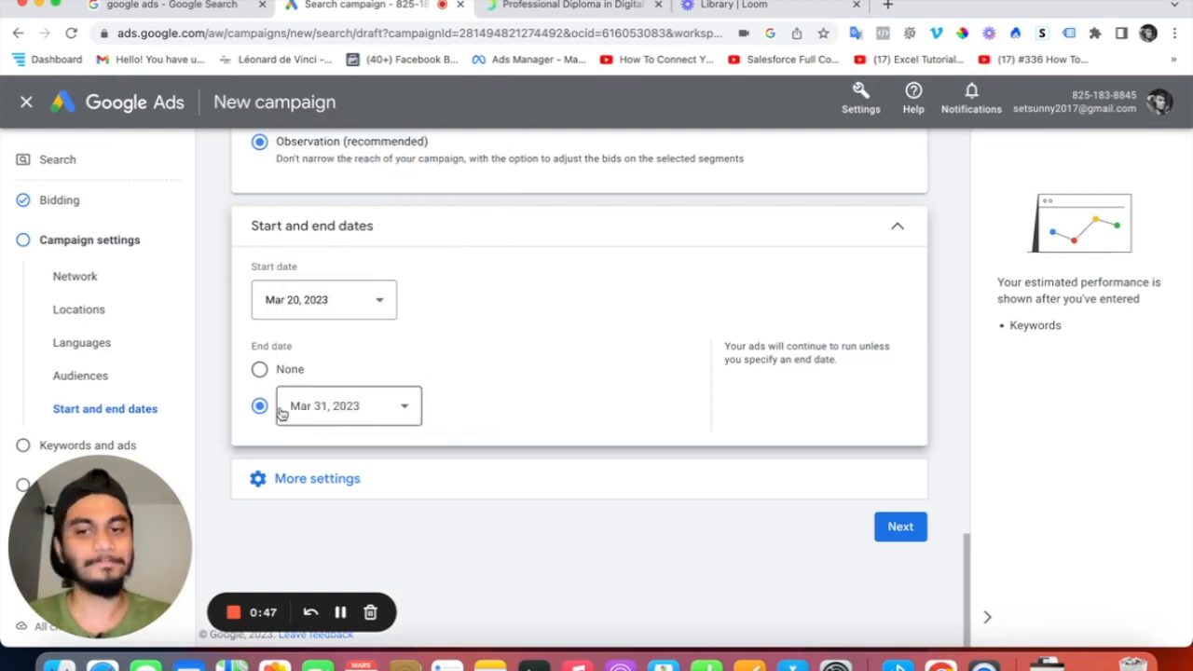
{"action": "left_click", "coordinate": [338, 311]}
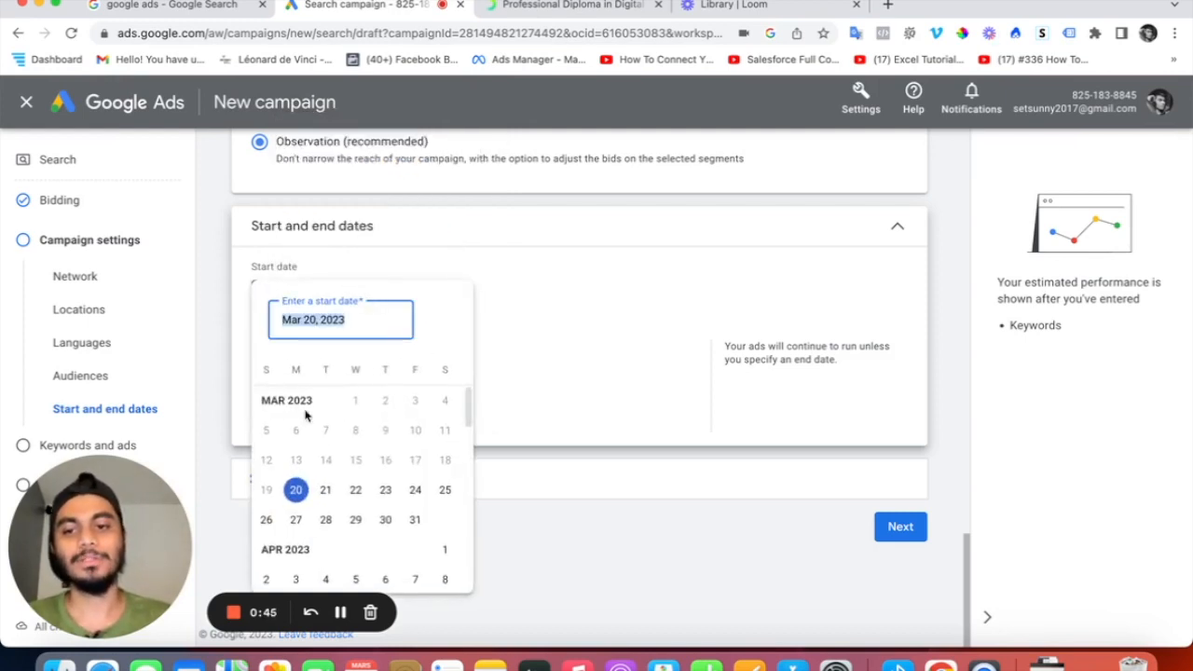
{"action": "left_click", "coordinate": [324, 491]}
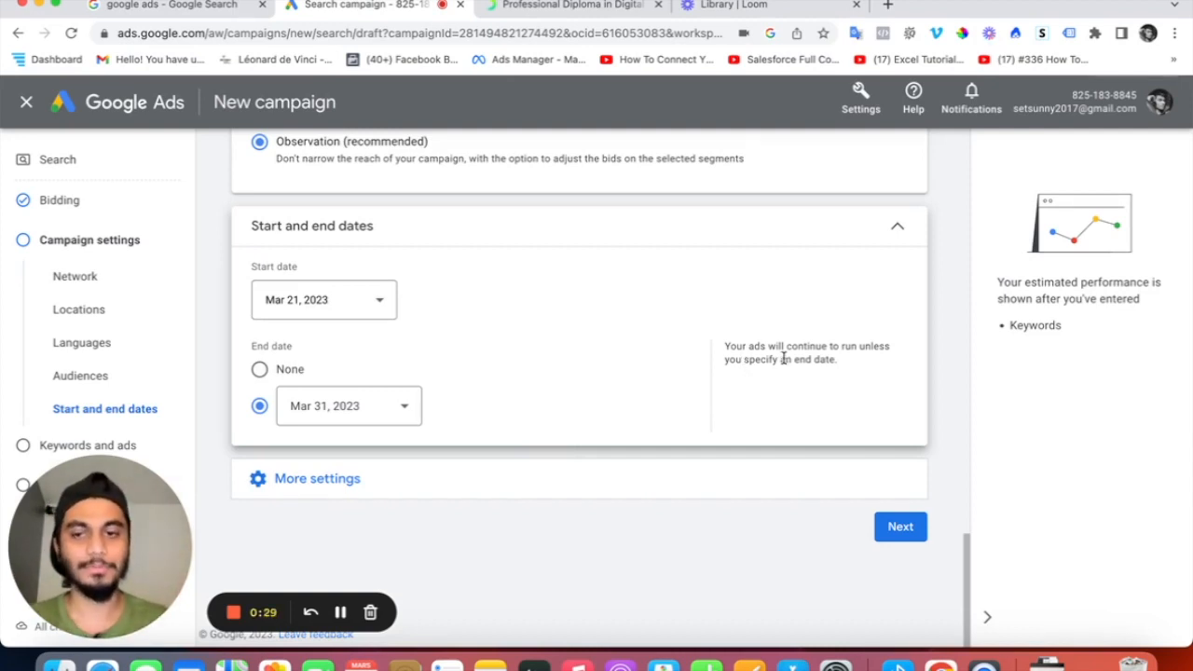
Open the campaign's ad schedule settings and review the day, start time and end time choices.
{"action": "left_click", "coordinate": [389, 483]}
{"action": "scroll", "coordinate": [466, 492], "scroll_direction": "down", "scroll_amount": 3}
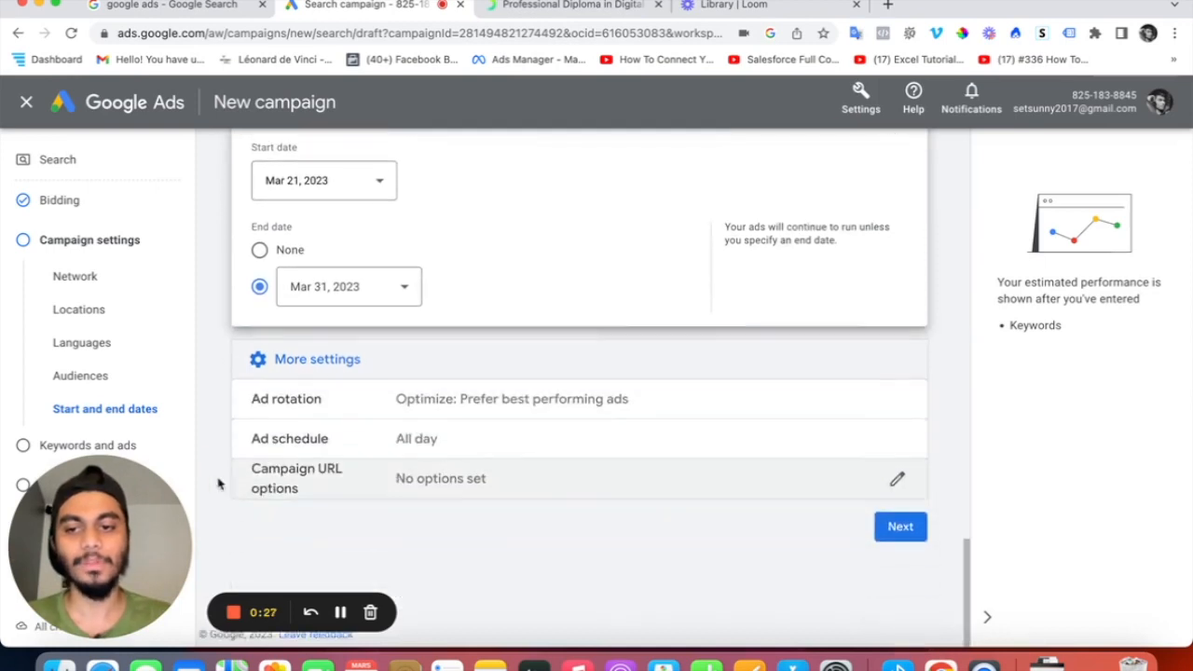
{"action": "left_click", "coordinate": [458, 448]}
{"action": "left_click", "coordinate": [317, 471]}
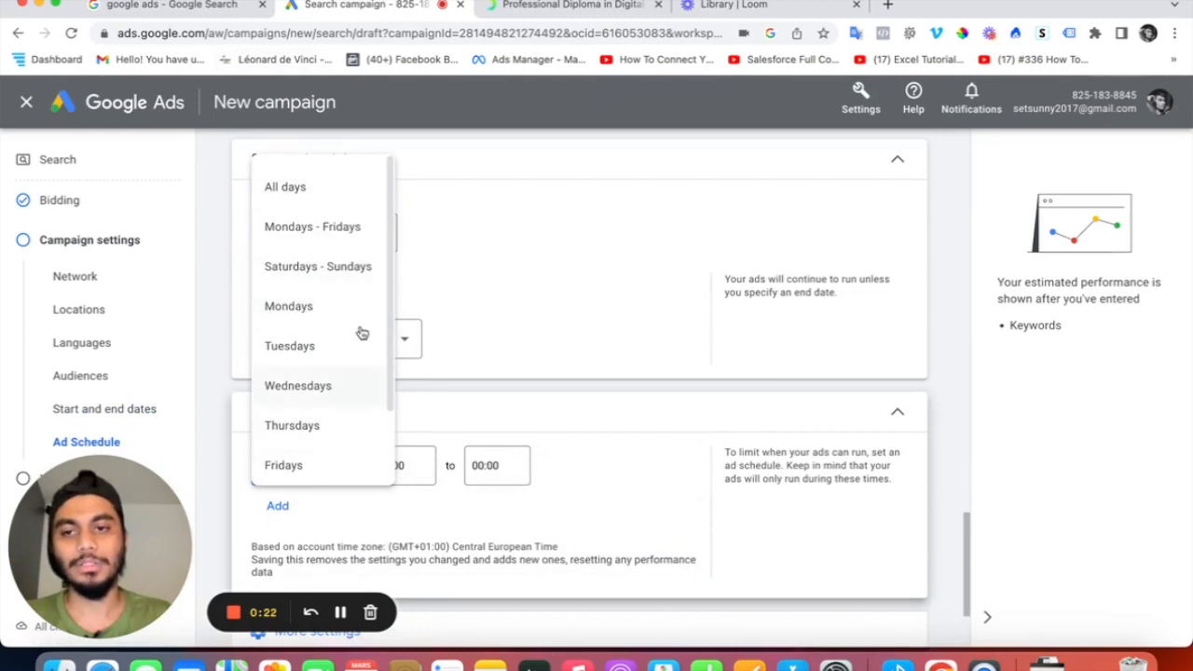
{"action": "scroll", "coordinate": [359, 336], "scroll_direction": "down", "scroll_amount": 1}
{"action": "left_click", "coordinate": [400, 466]}
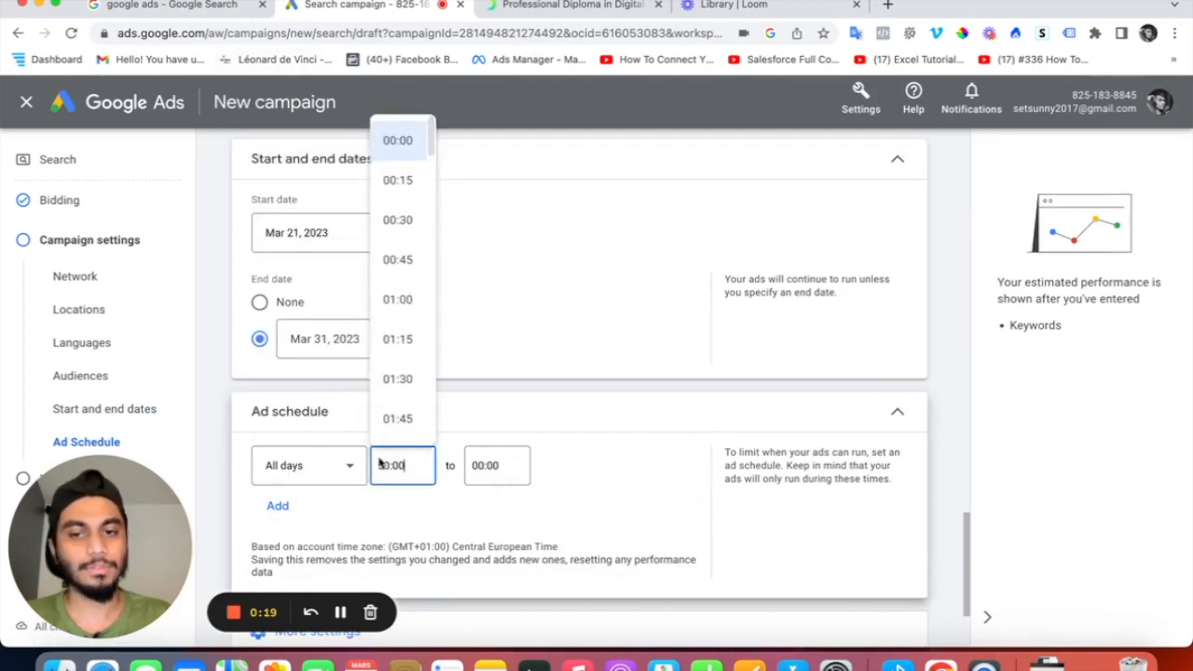
{"action": "left_click", "coordinate": [492, 465]}
{"action": "scroll", "coordinate": [633, 490], "scroll_direction": "down", "scroll_amount": 3}
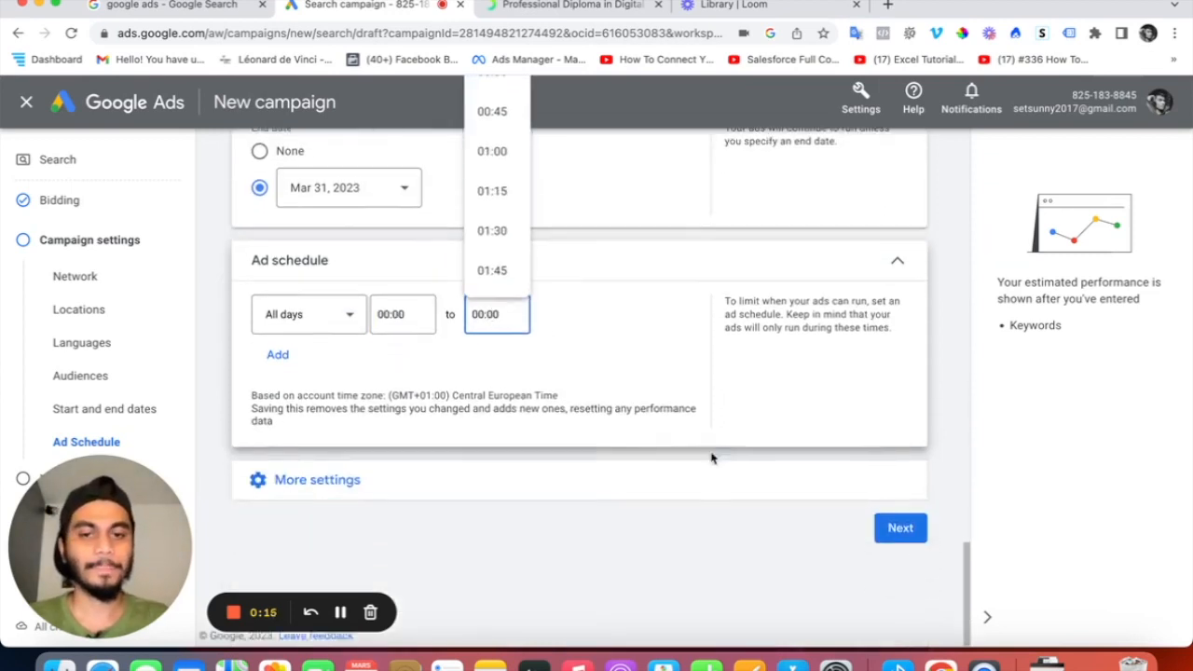
Open the campaign URL options and examine the tracking template, final URL suffix and custom parameters.
{"action": "left_click", "coordinate": [290, 479]}
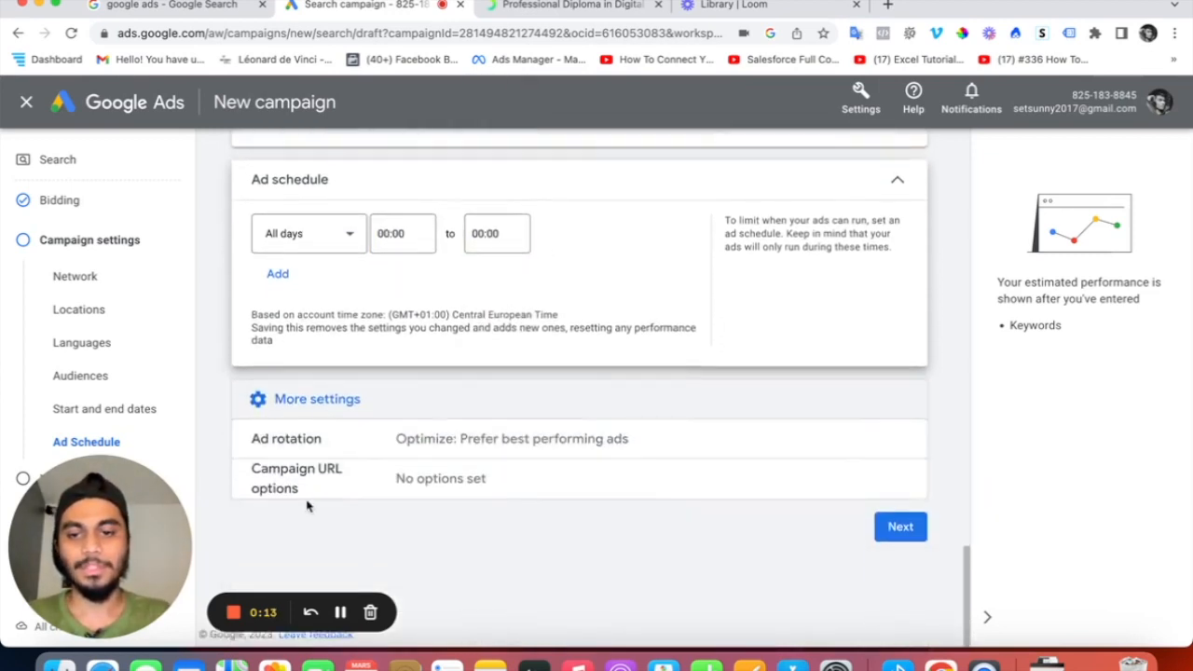
{"action": "left_click", "coordinate": [377, 482]}
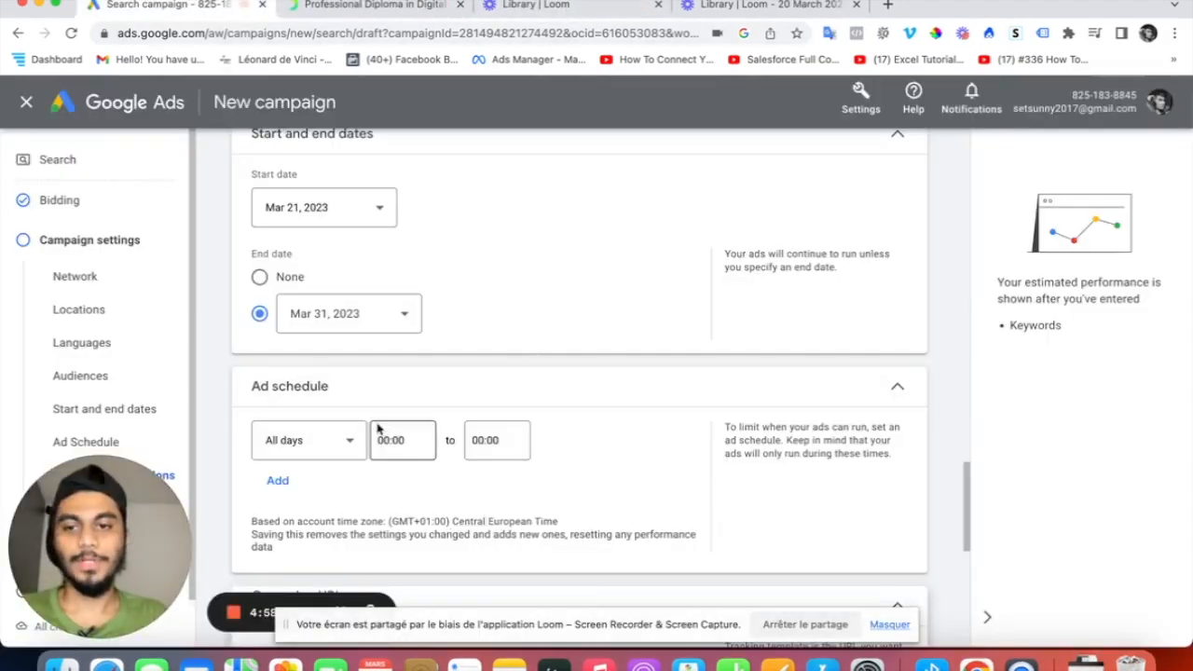
{"action": "scroll", "coordinate": [373, 424], "scroll_direction": "down", "scroll_amount": 3}
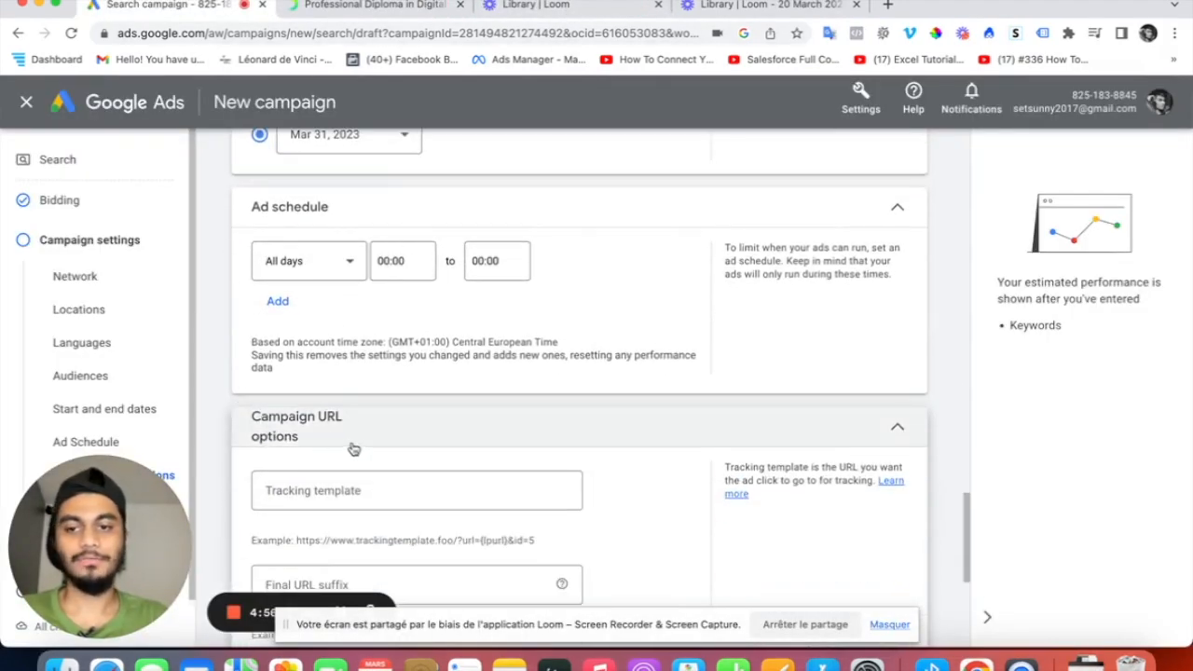
{"action": "scroll", "coordinate": [325, 423], "scroll_direction": "down", "scroll_amount": 2}
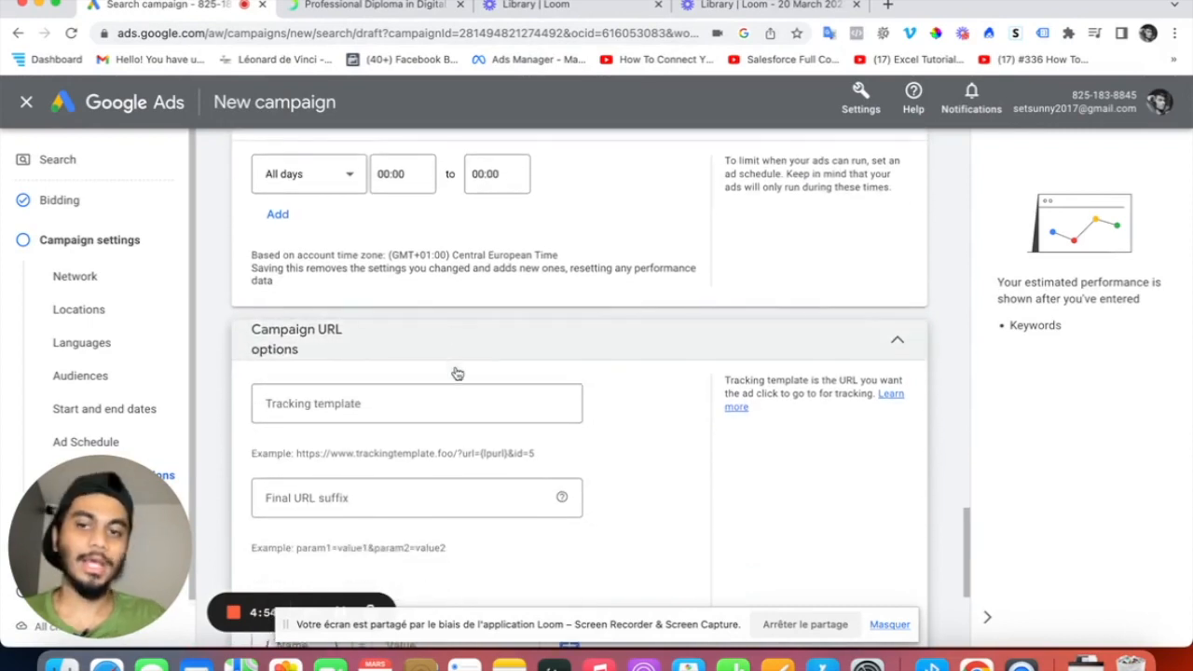
{"action": "scroll", "coordinate": [610, 437], "scroll_direction": "down", "scroll_amount": 3}
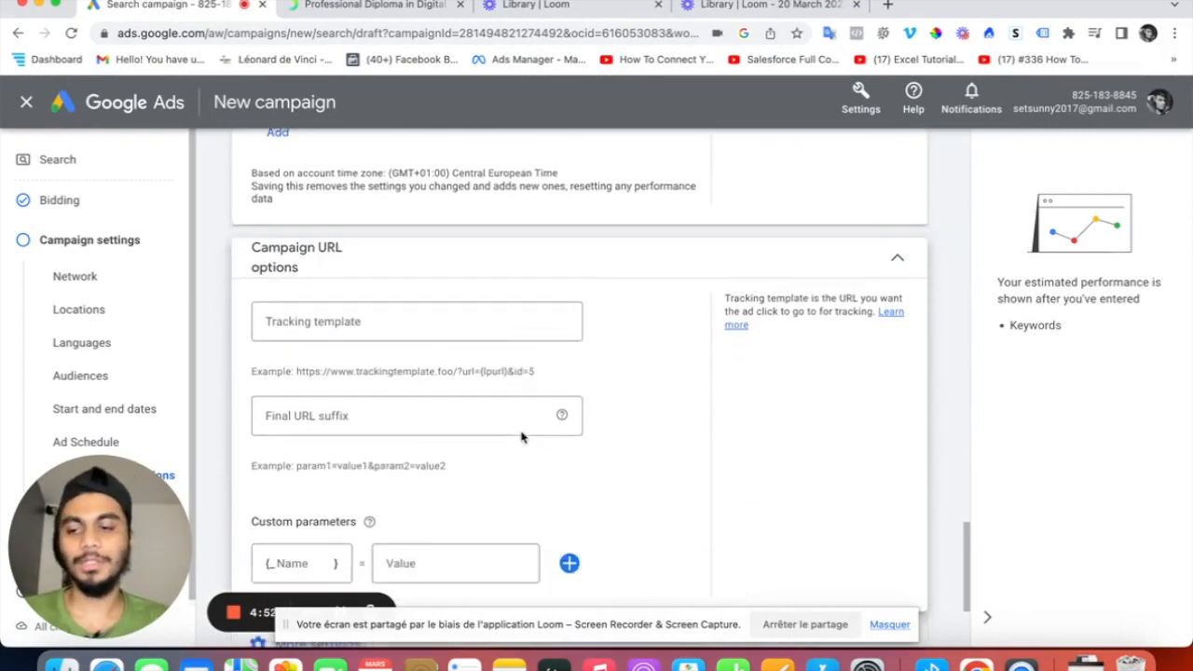
{"action": "left_click", "coordinate": [891, 625]}
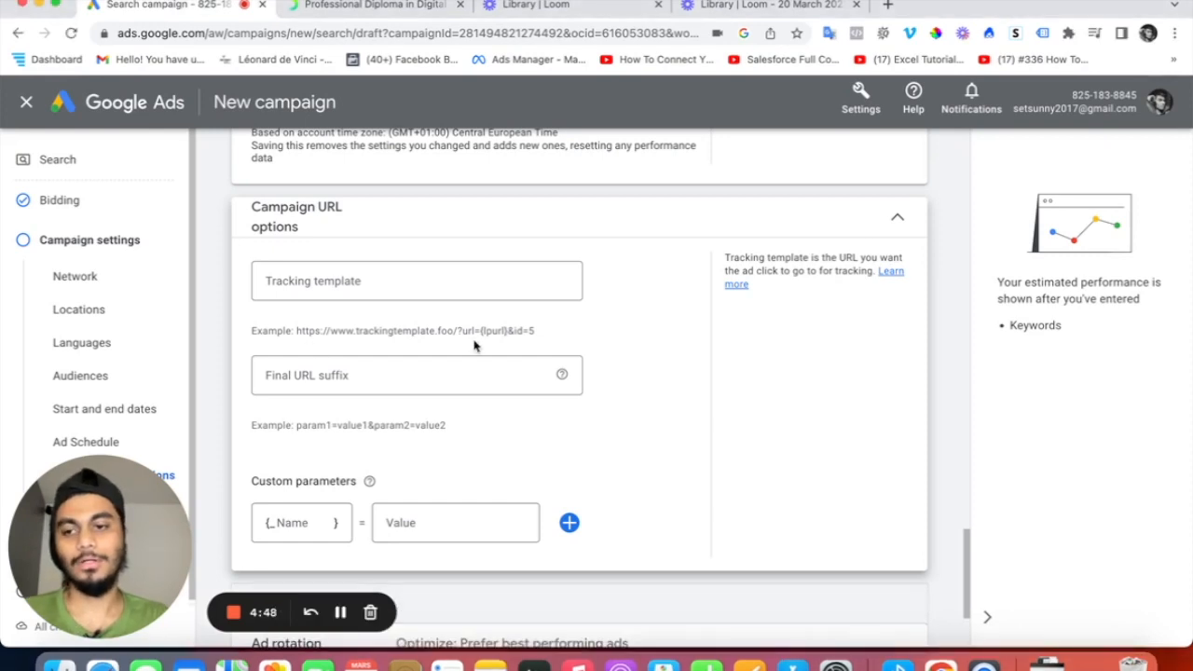
{"action": "scroll", "coordinate": [477, 351], "scroll_direction": "up", "scroll_amount": 1}
{"action": "scroll", "coordinate": [475, 352], "scroll_direction": "down", "scroll_amount": 1}
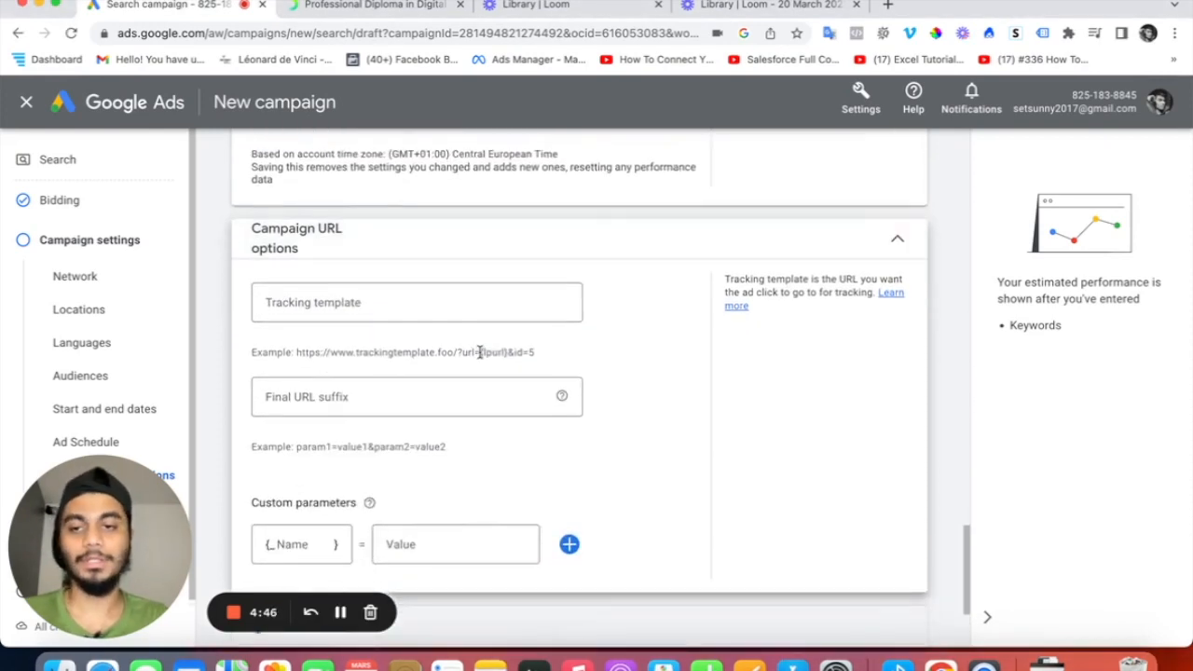
{"action": "scroll", "coordinate": [500, 377], "scroll_direction": "down", "scroll_amount": 3}
{"action": "scroll", "coordinate": [498, 378], "scroll_direction": "up", "scroll_amount": 1}
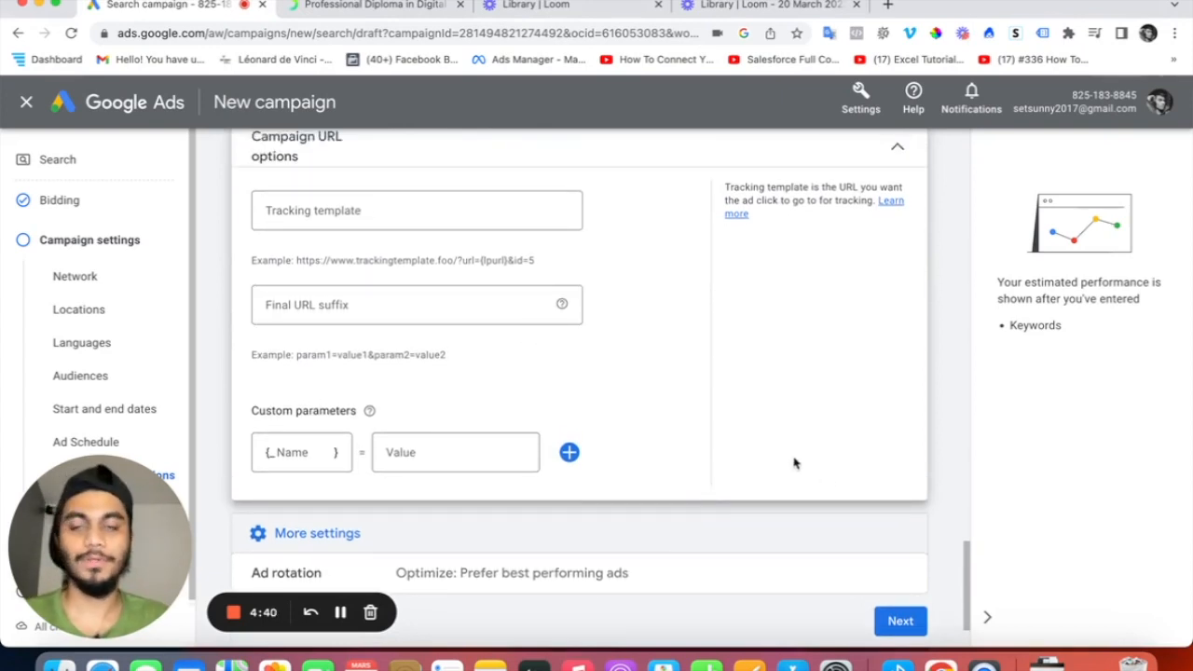
Review the ad rotation options, keep Optimize: Prefer best performing ads, and continue to the keywords and ads stage.
{"action": "scroll", "coordinate": [599, 455], "scroll_direction": "down", "scroll_amount": 2}
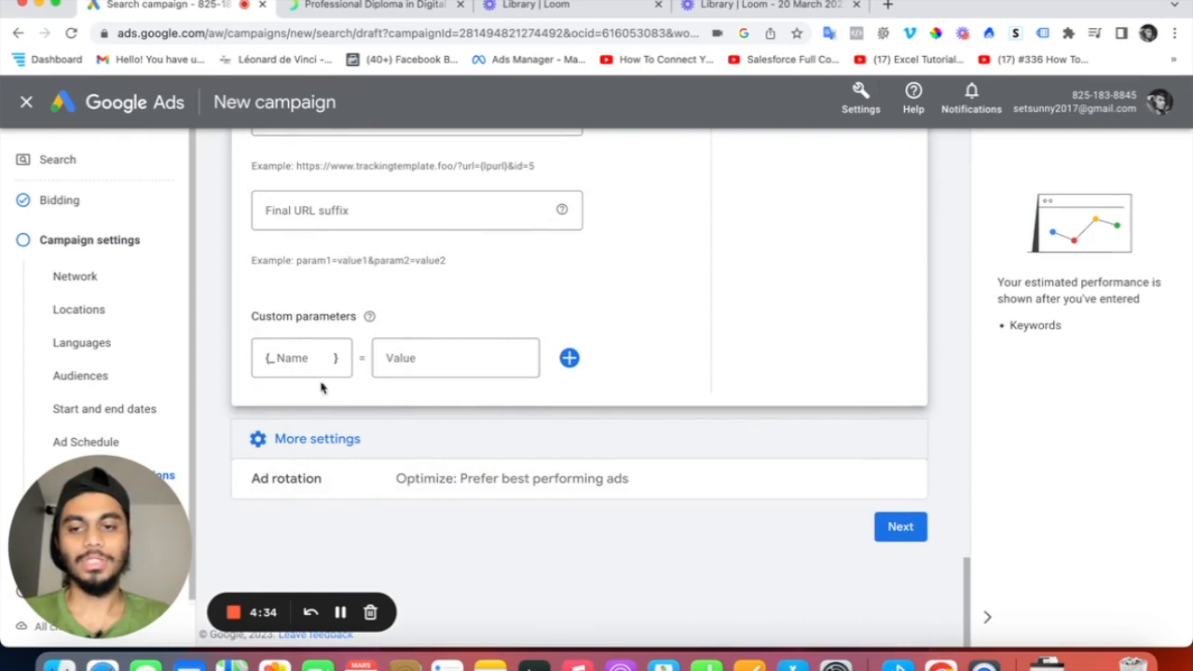
{"action": "left_click", "coordinate": [436, 478]}
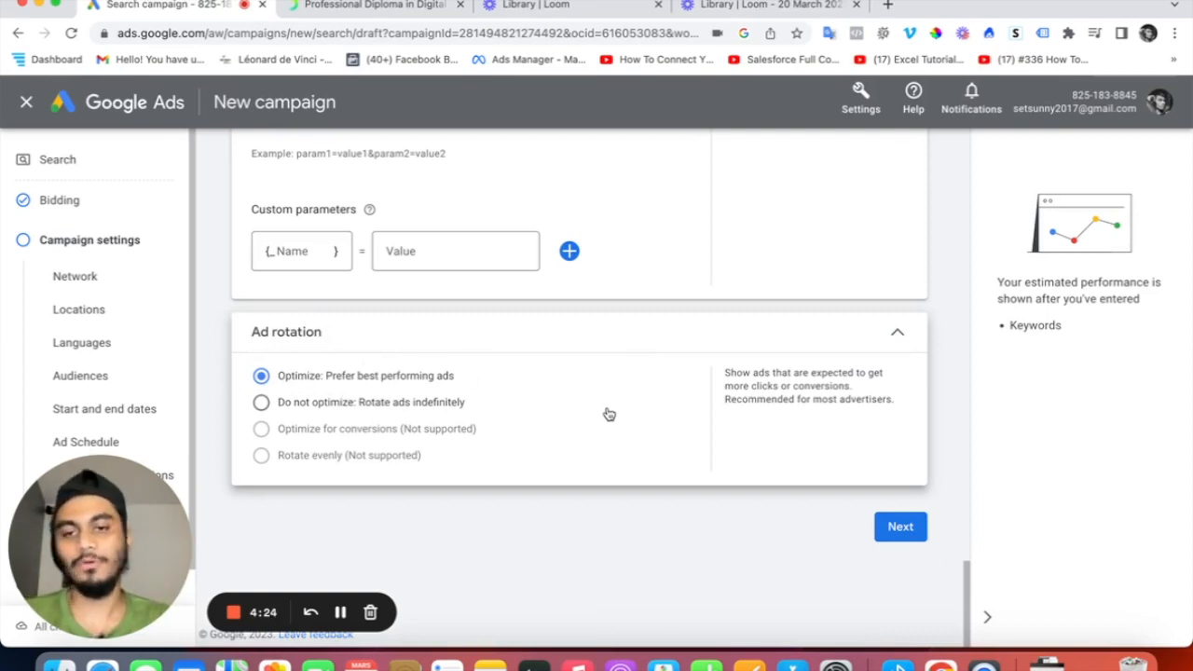
{"action": "left_click", "coordinate": [900, 528]}
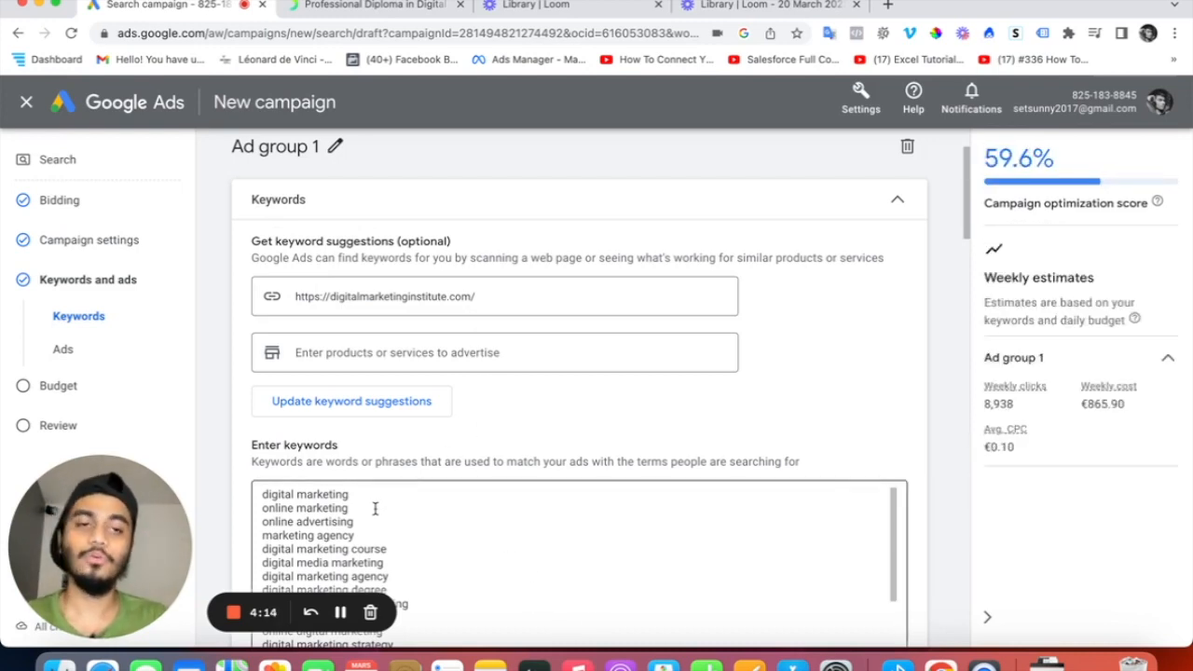
Enter "digital marketing course" as the product to advertise and replace Ad group 1's current keywords with the updated suggestions.
{"action": "scroll", "coordinate": [429, 507], "scroll_direction": "down", "scroll_amount": 5}
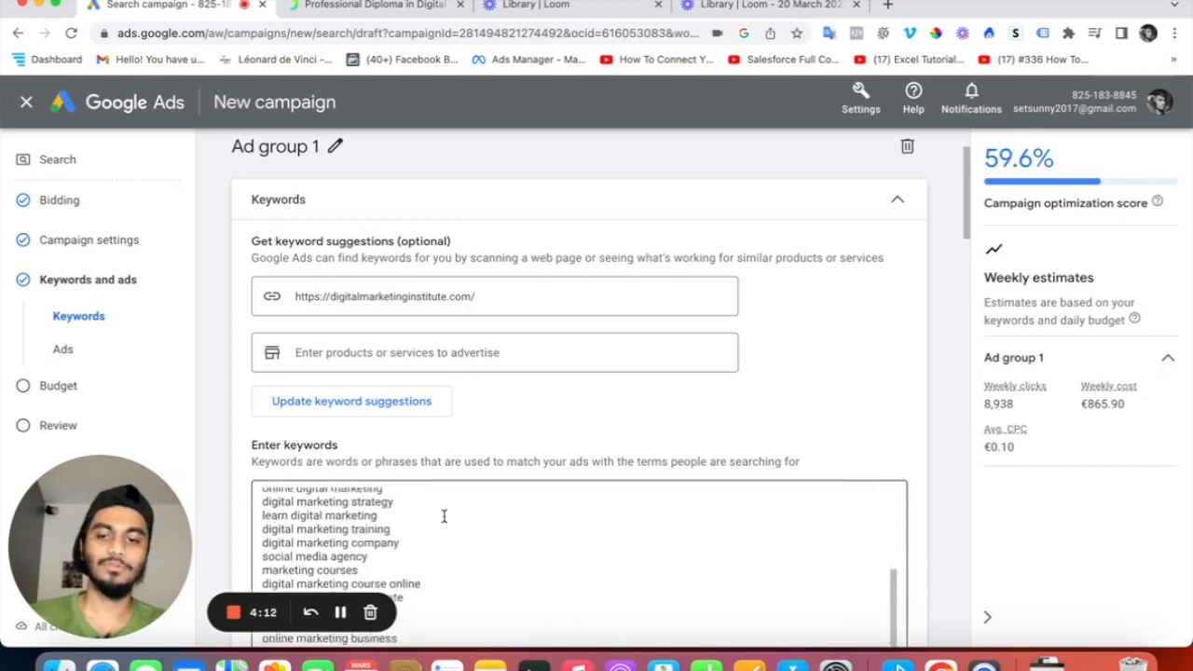
{"action": "scroll", "coordinate": [429, 506], "scroll_direction": "up", "scroll_amount": 6}
{"action": "left_click_drag", "start_coordinate": [530, 294], "coordinate": [245, 314]}
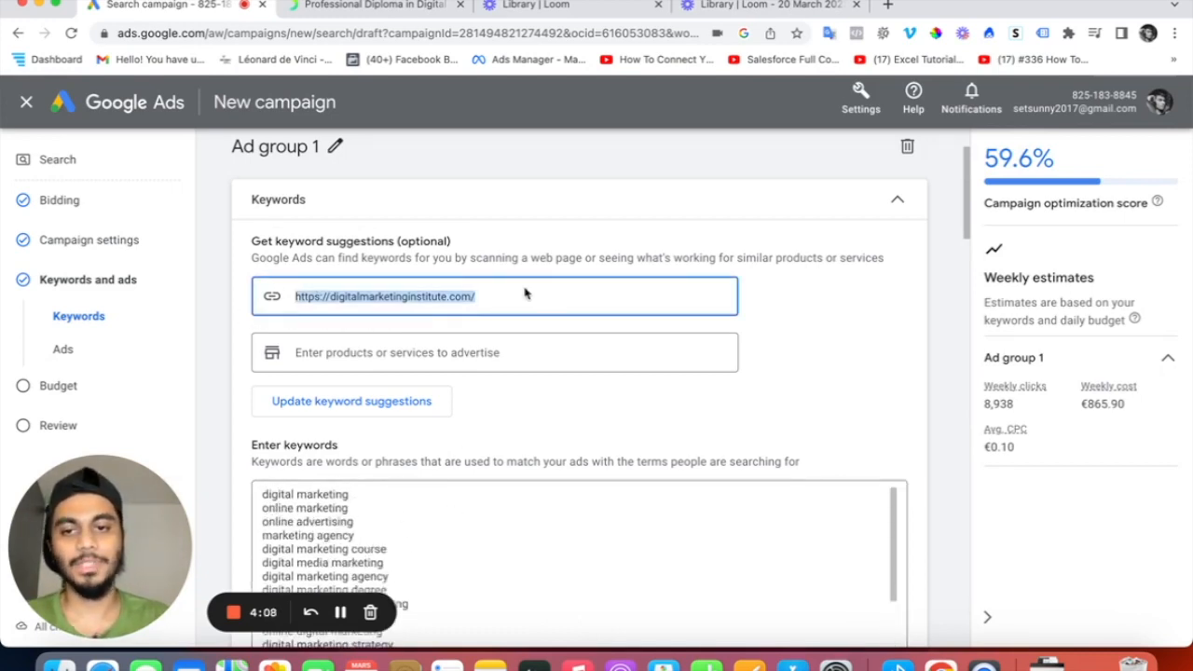
{"action": "left_click", "coordinate": [407, 361]}
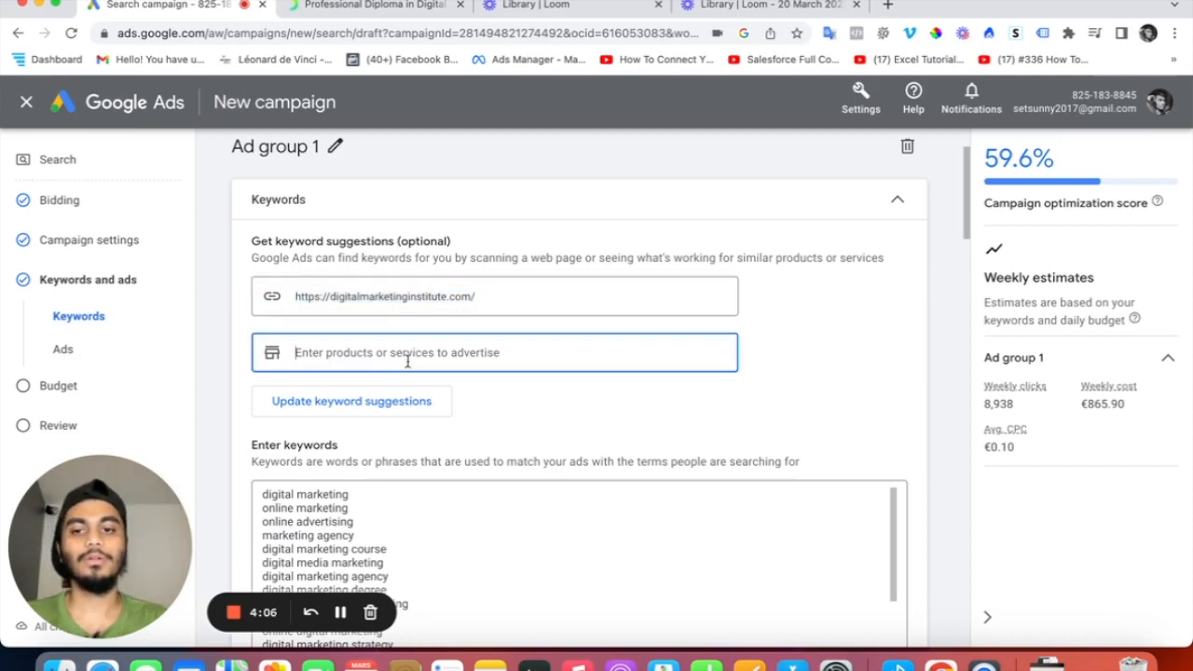
{"action": "type", "text": "digital marketing course"}
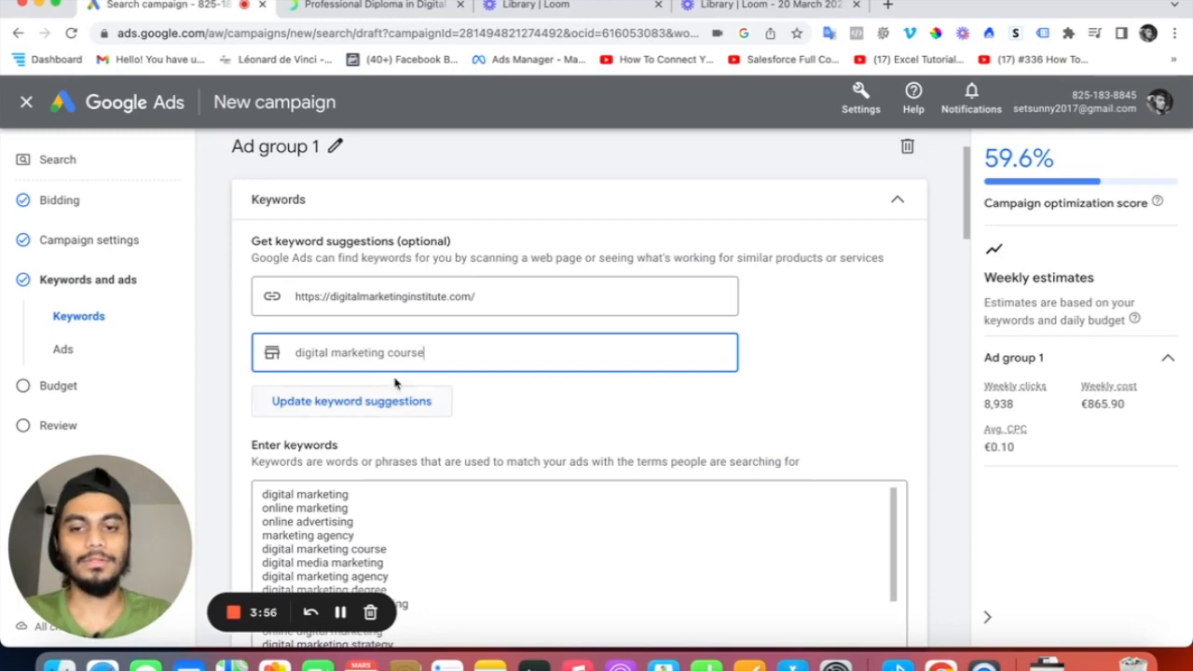
{"action": "left_click", "coordinate": [365, 400]}
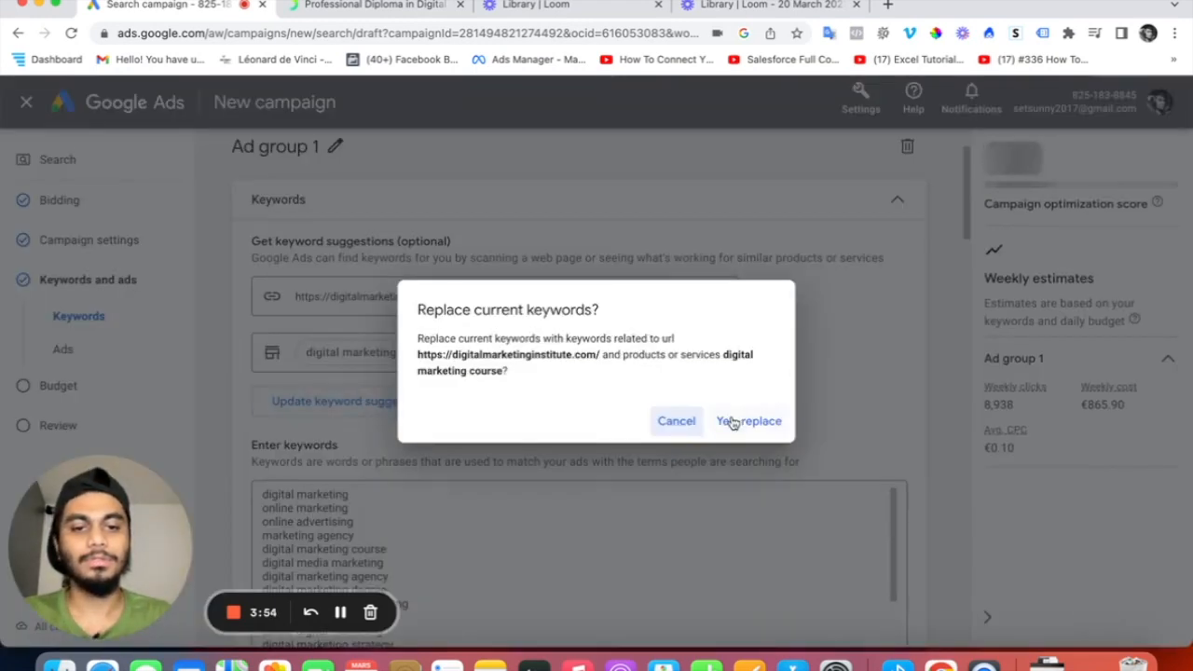
{"action": "left_click", "coordinate": [734, 422]}
Examine the updated keyword list of Ad group 1 and its relevance to digital marketing courses.
{"action": "scroll", "coordinate": [715, 455], "scroll_direction": "down", "scroll_amount": 1}
{"action": "scroll", "coordinate": [711, 452], "scroll_direction": "down", "scroll_amount": 1}
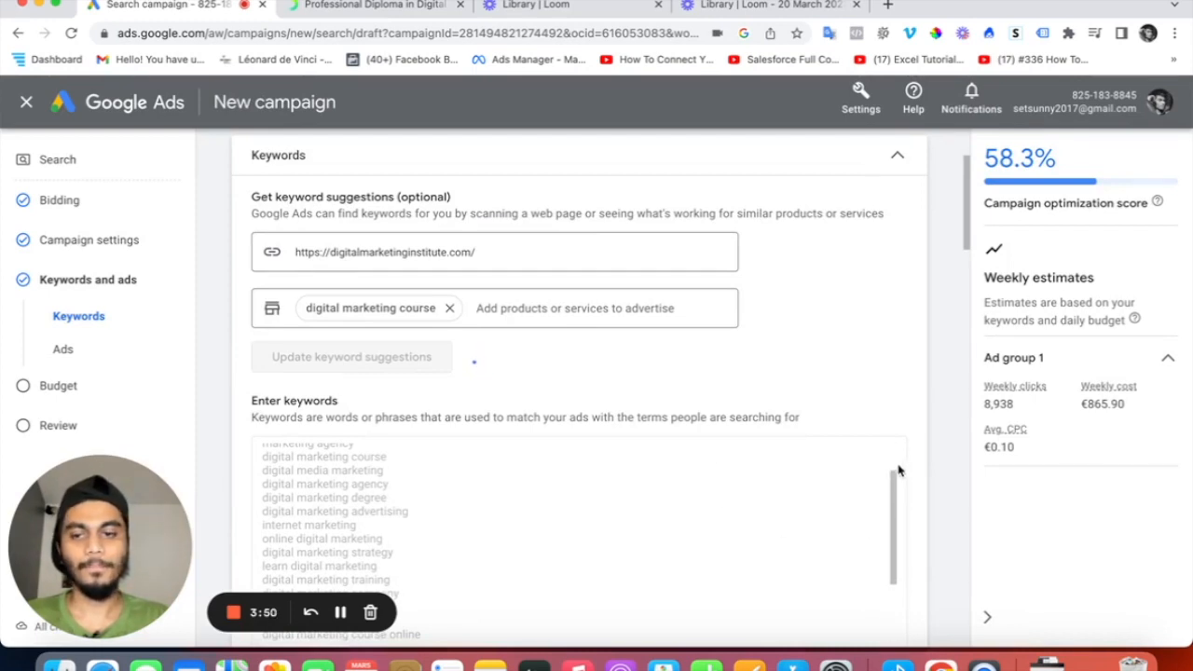
{"action": "scroll", "coordinate": [853, 479], "scroll_direction": "down", "scroll_amount": 1}
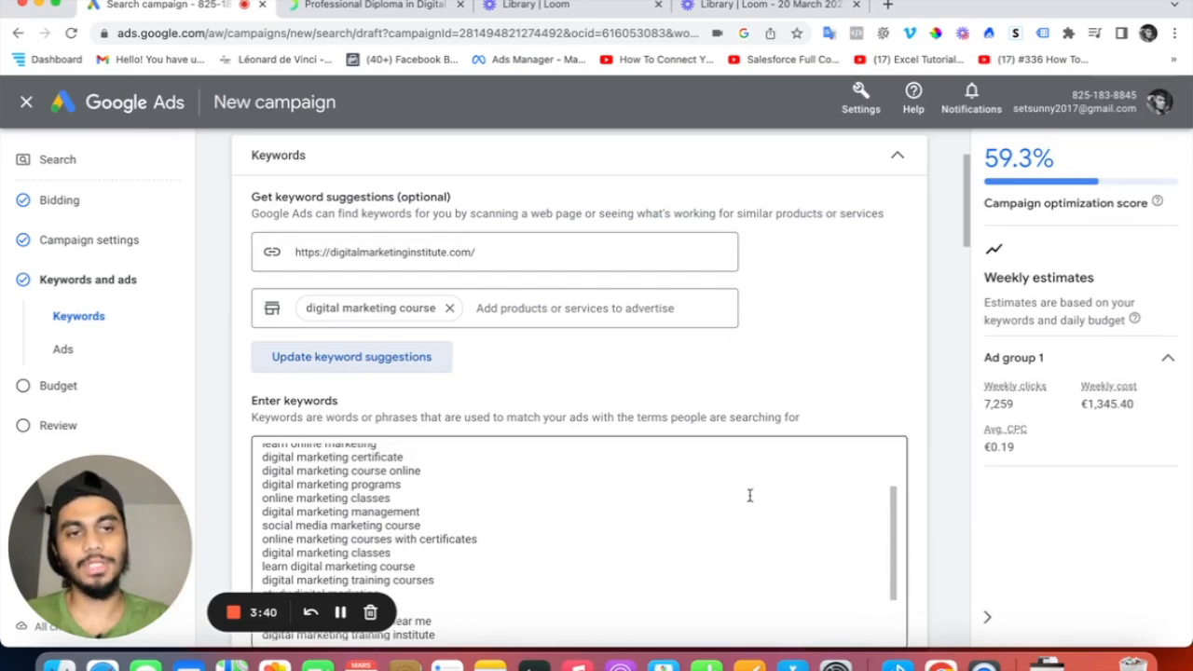
{"action": "scroll", "coordinate": [885, 471], "scroll_direction": "down", "scroll_amount": 3}
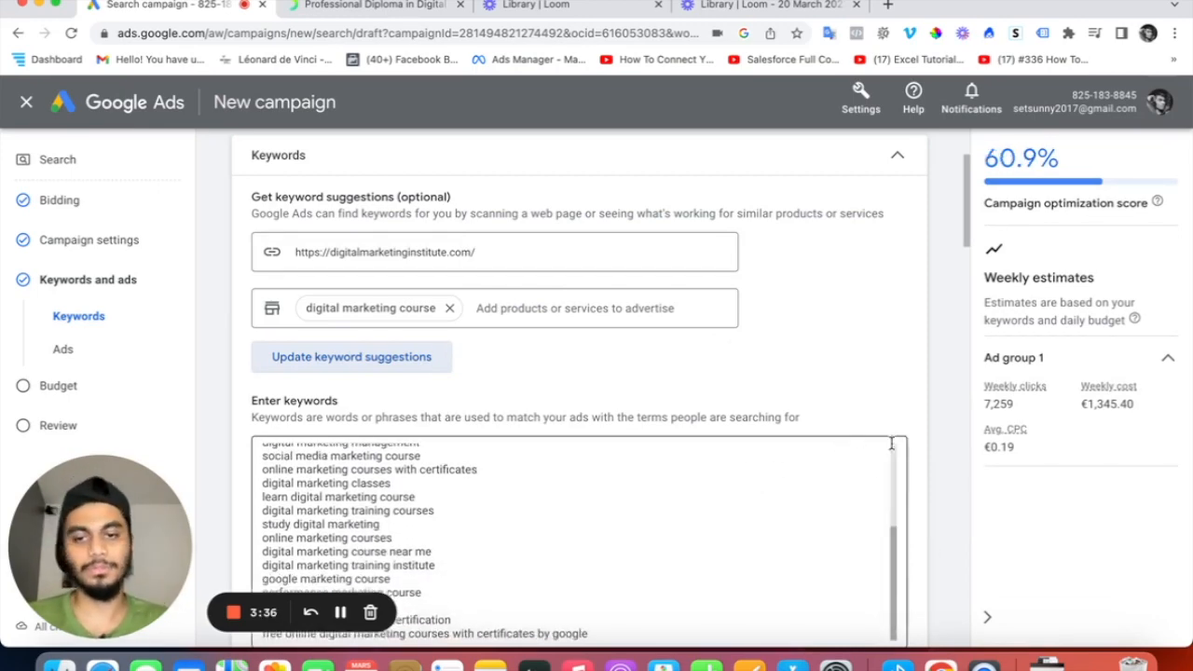
{"action": "scroll", "coordinate": [909, 438], "scroll_direction": "down", "scroll_amount": 5}
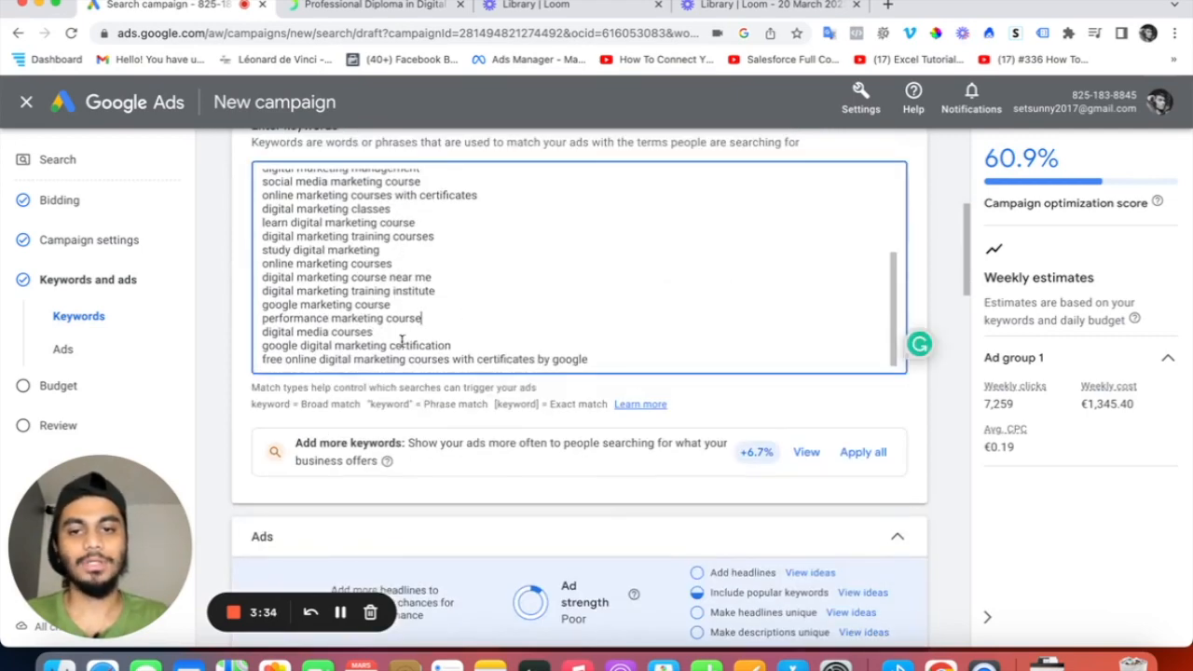
{"action": "scroll", "coordinate": [444, 317], "scroll_direction": "up", "scroll_amount": 5}
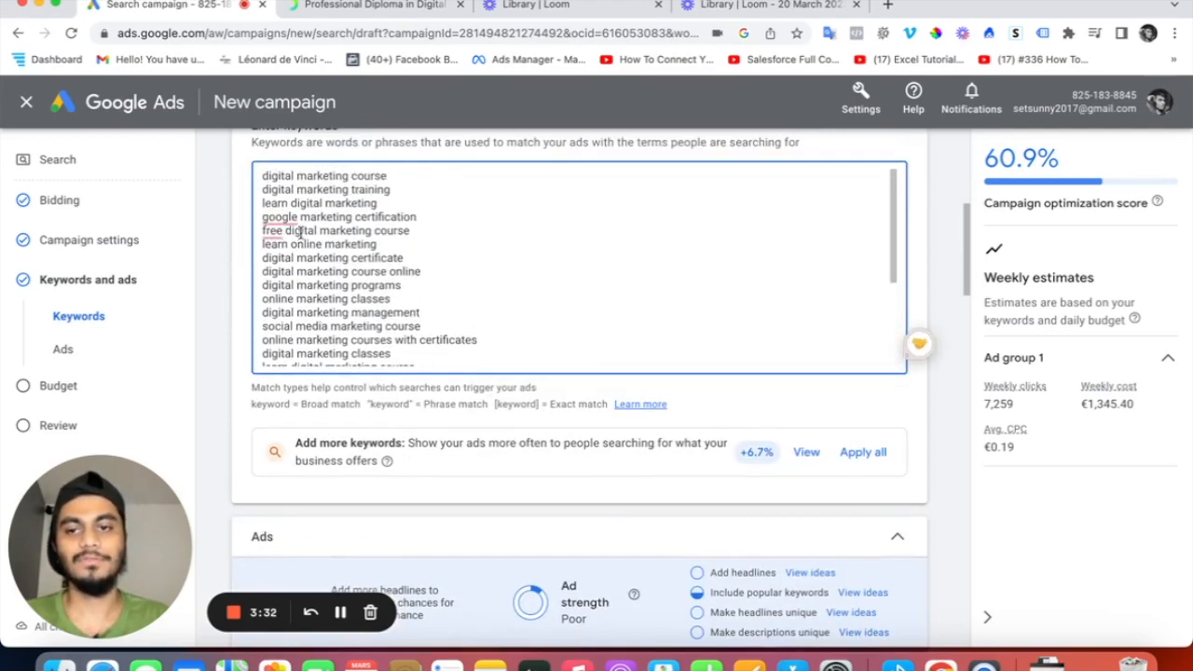
{"action": "left_click_drag", "start_coordinate": [299, 232], "coordinate": [418, 230]}
{"action": "left_click_drag", "start_coordinate": [289, 259], "coordinate": [422, 258]}
{"action": "left_click_drag", "start_coordinate": [292, 284], "coordinate": [424, 330]}
{"action": "scroll", "coordinate": [414, 312], "scroll_direction": "down", "scroll_amount": 3}
{"action": "left_click_drag", "start_coordinate": [332, 333], "coordinate": [387, 341]}
{"action": "scroll", "coordinate": [539, 332], "scroll_direction": "down", "scroll_amount": 1}
{"action": "scroll", "coordinate": [435, 360], "scroll_direction": "up", "scroll_amount": 6}
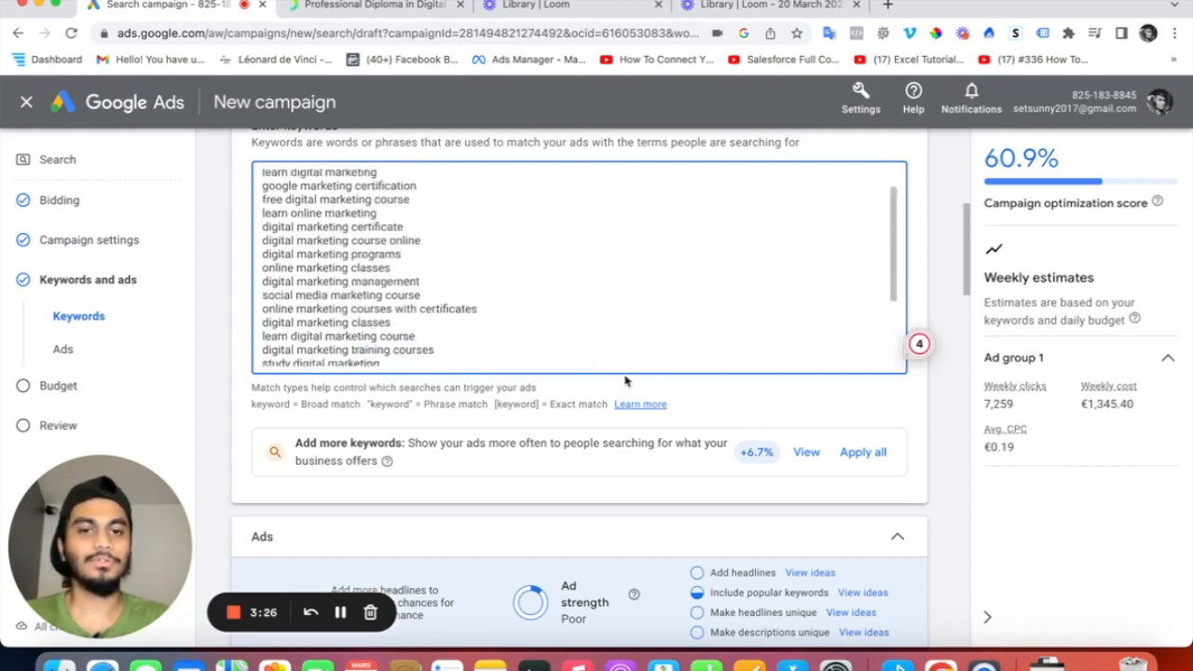
{"action": "scroll", "coordinate": [562, 407], "scroll_direction": "down", "scroll_amount": 5}
{"action": "scroll", "coordinate": [442, 392], "scroll_direction": "down", "scroll_amount": 6}
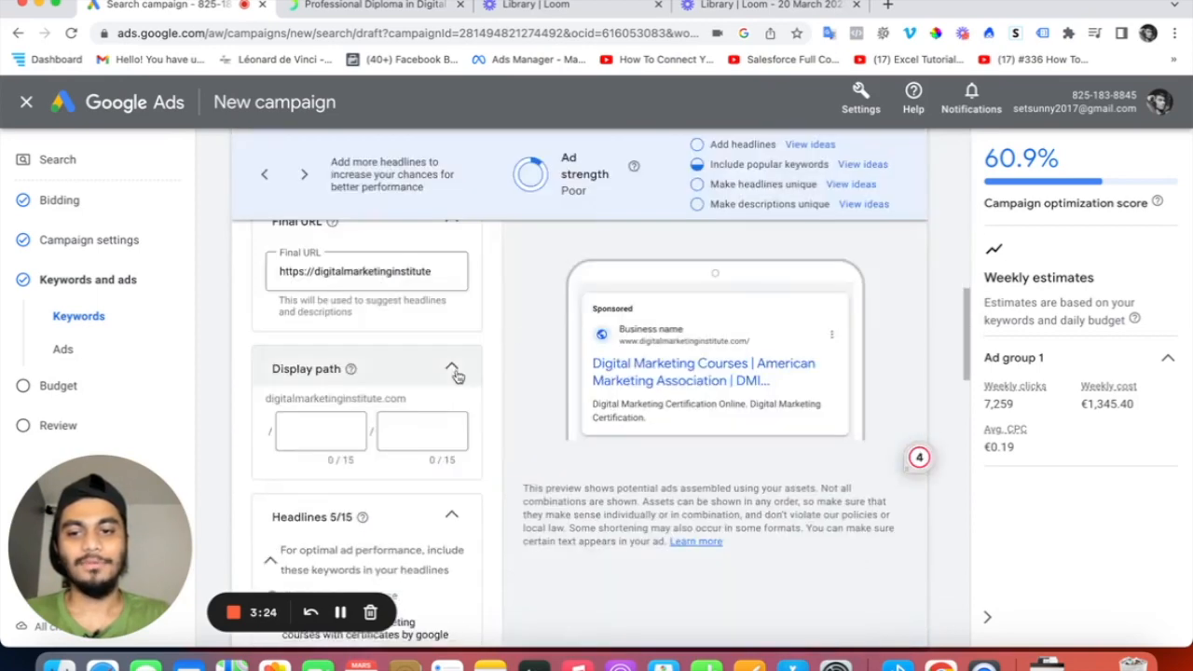
{"action": "scroll", "coordinate": [442, 392], "scroll_direction": "up", "scroll_amount": 9}
{"action": "scroll", "coordinate": [443, 420], "scroll_direction": "down", "scroll_amount": 6}
{"action": "scroll", "coordinate": [443, 425], "scroll_direction": "up", "scroll_amount": 5}
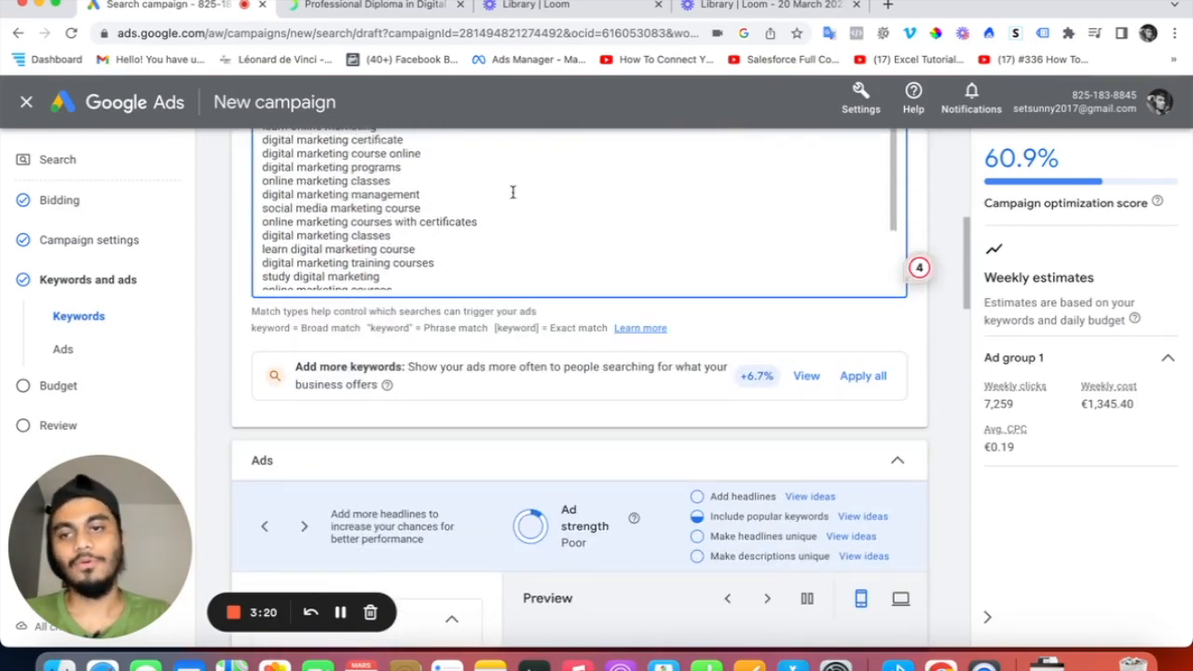
{"action": "scroll", "coordinate": [468, 179], "scroll_direction": "up", "scroll_amount": 3}
{"action": "left_click_drag", "start_coordinate": [262, 140], "coordinate": [457, 275]}
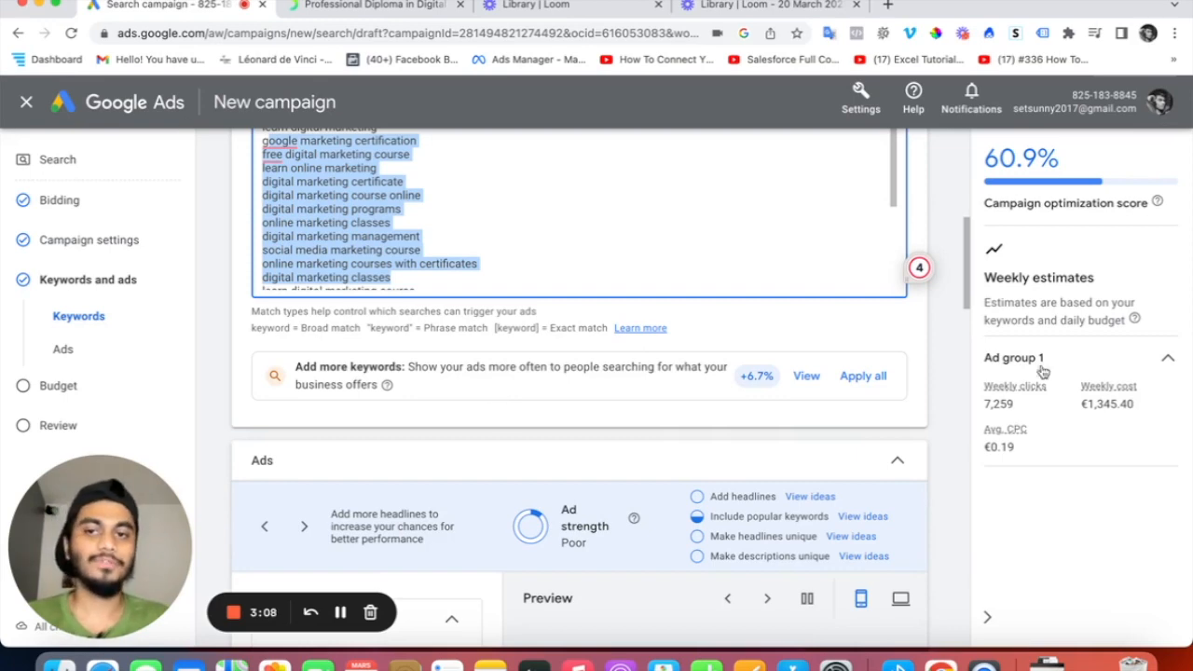
Check the ad's full final URL and set the first display path field to "digital".
{"action": "scroll", "coordinate": [618, 407], "scroll_direction": "down", "scroll_amount": 3}
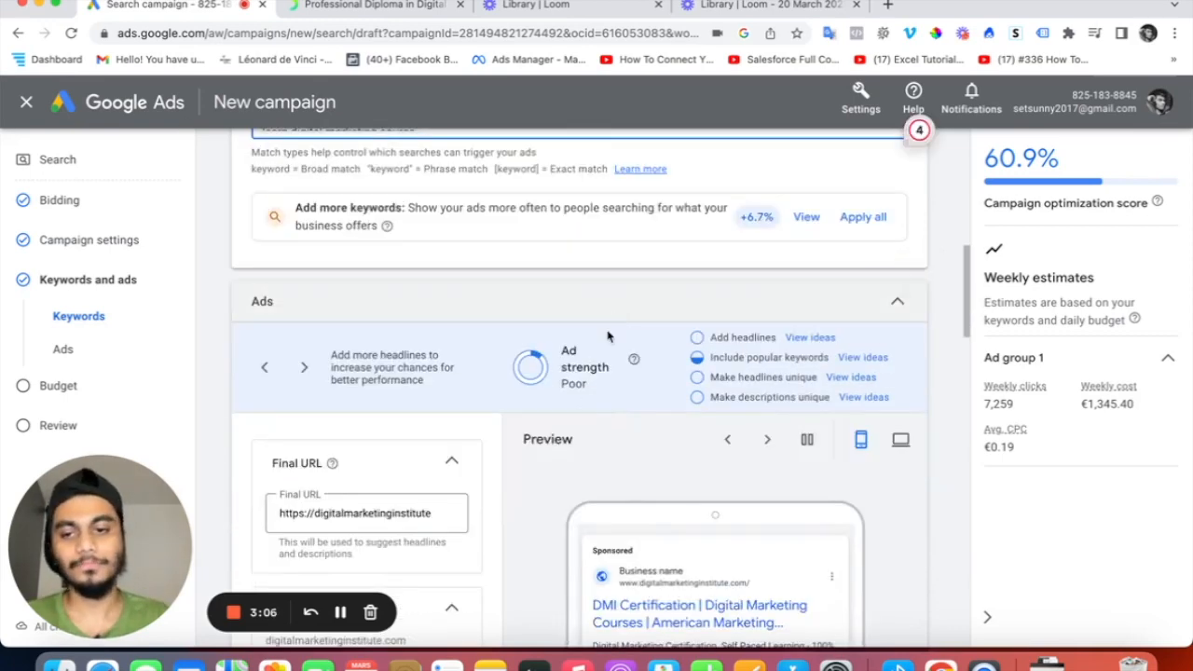
{"action": "scroll", "coordinate": [607, 338], "scroll_direction": "down", "scroll_amount": 3}
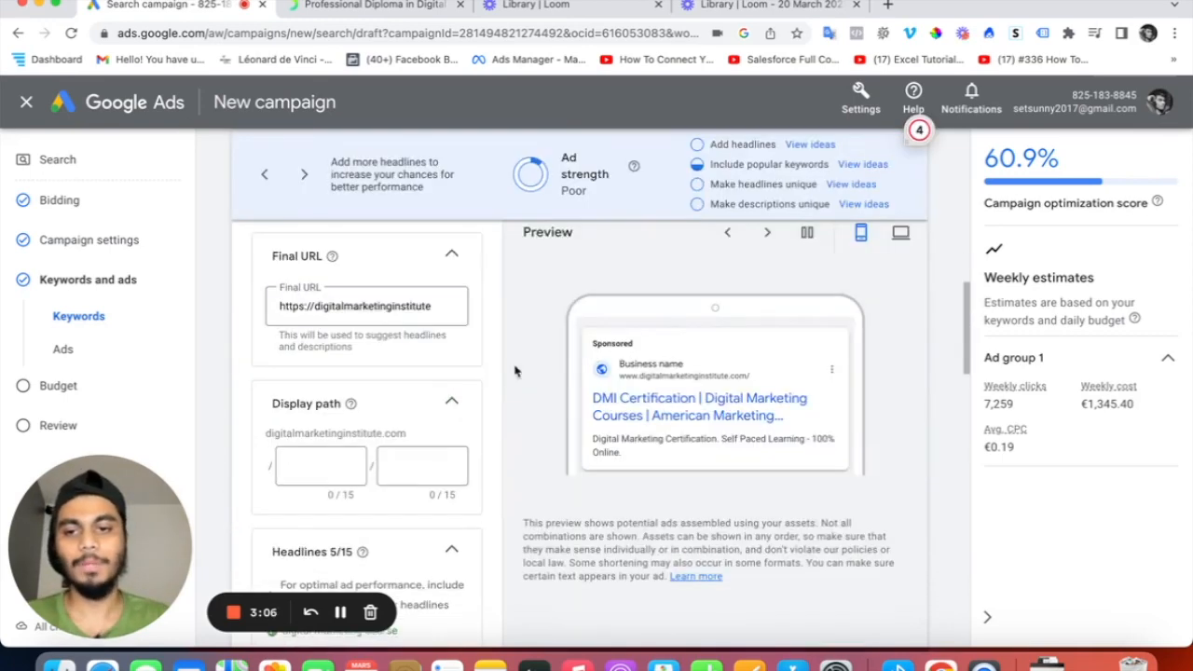
{"action": "left_click", "coordinate": [448, 311]}
{"action": "type", "text": ".com"}
{"action": "left_click_drag", "start_coordinate": [295, 305], "coordinate": [442, 314]}
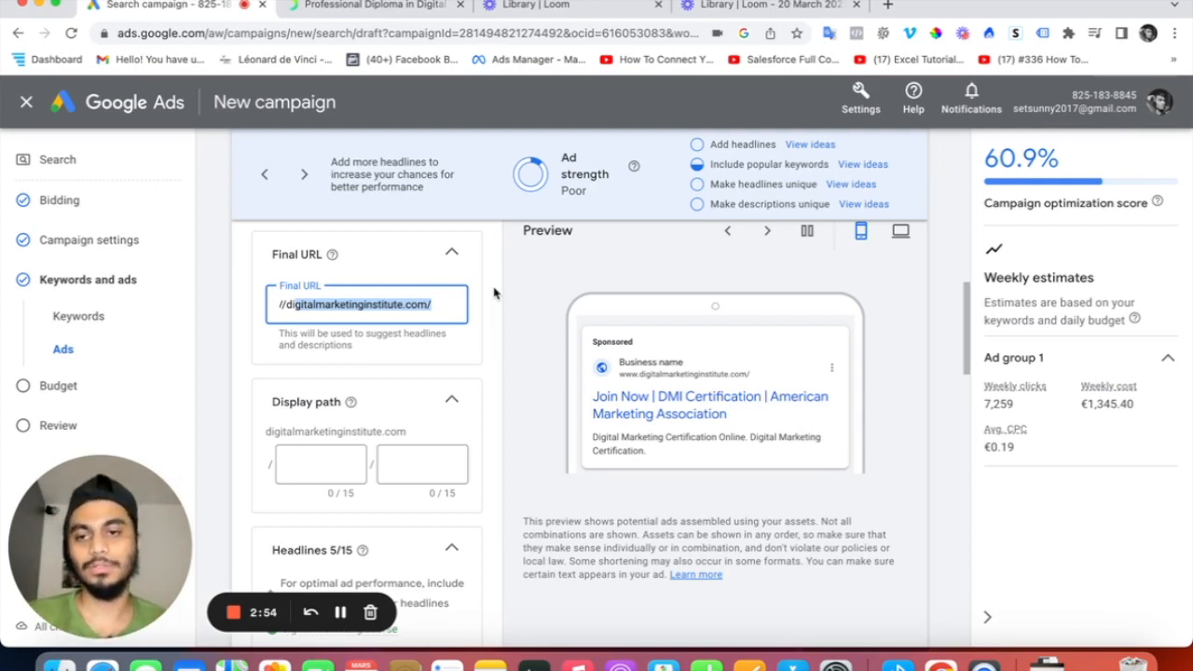
{"action": "left_click", "coordinate": [396, 307]}
{"action": "scroll", "coordinate": [439, 309], "scroll_direction": "left", "scroll_amount": 1}
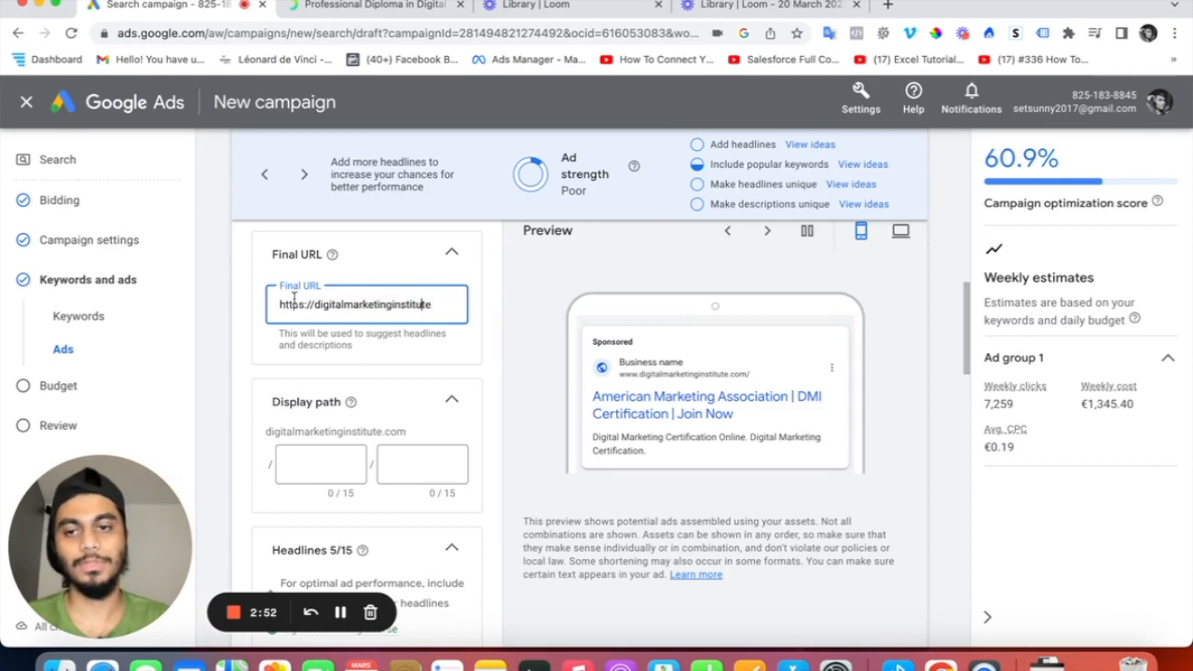
{"action": "left_click", "coordinate": [326, 462]}
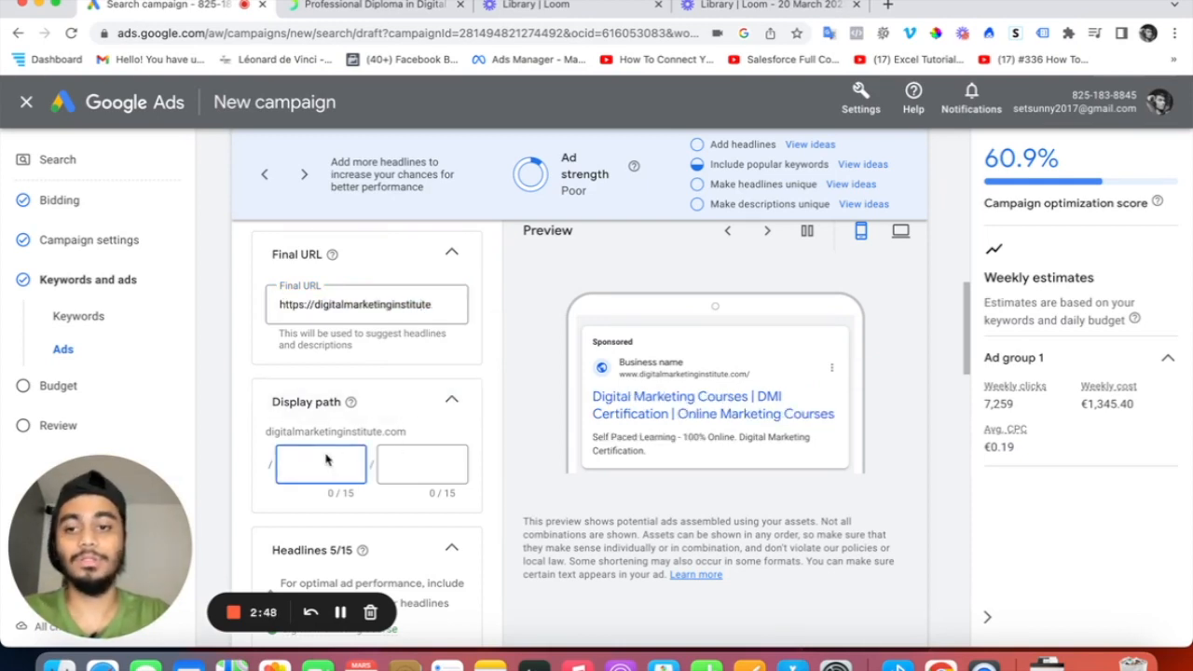
{"action": "type", "text": "digital"}
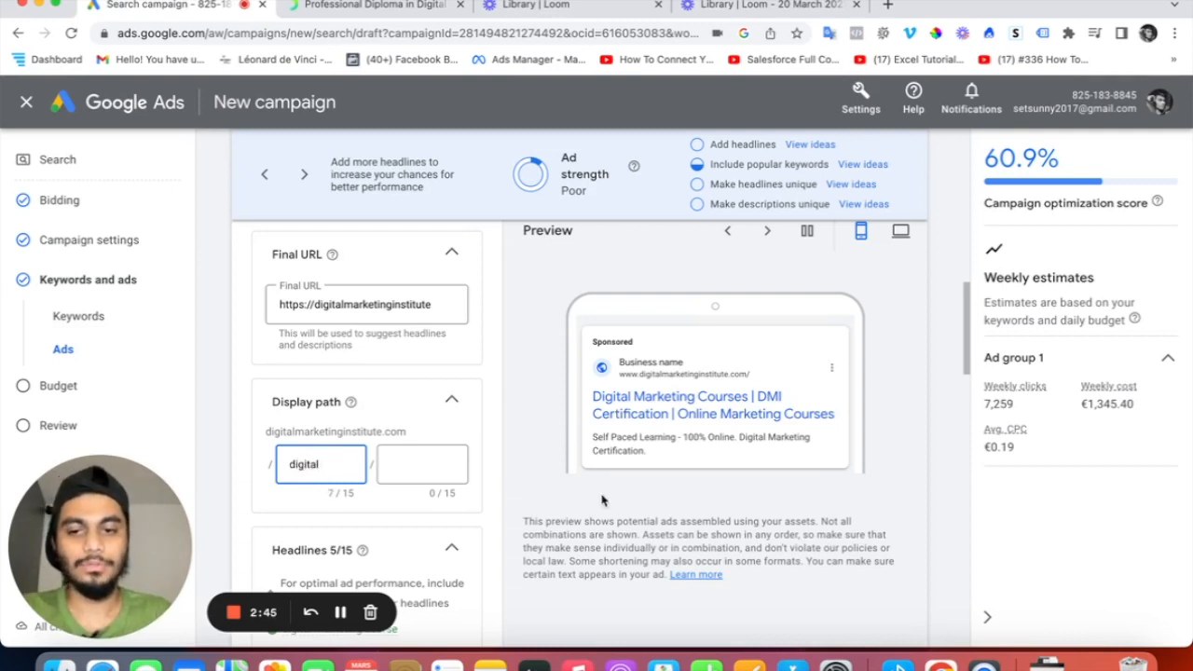
Set the ad's second display path field to "marketing".
{"action": "left_click", "coordinate": [438, 460]}
{"action": "type", "text": "marketing"}
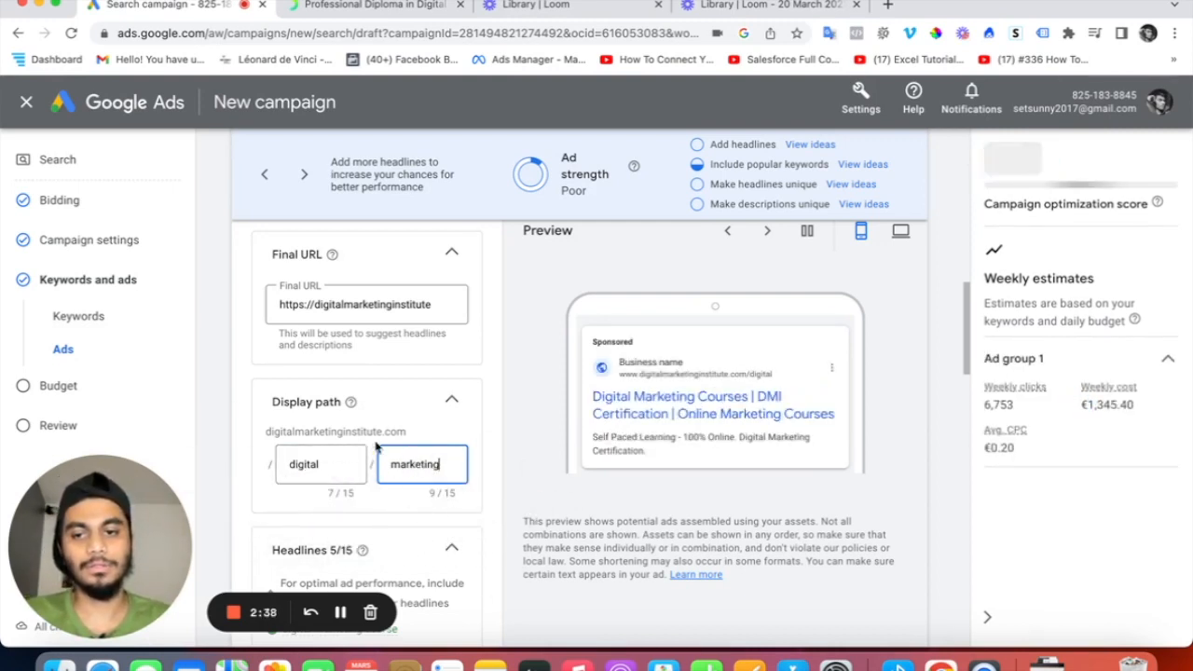
{"action": "scroll", "coordinate": [452, 532], "scroll_direction": "down", "scroll_amount": 1}
{"action": "scroll", "coordinate": [452, 532], "scroll_direction": "down", "scroll_amount": 4}
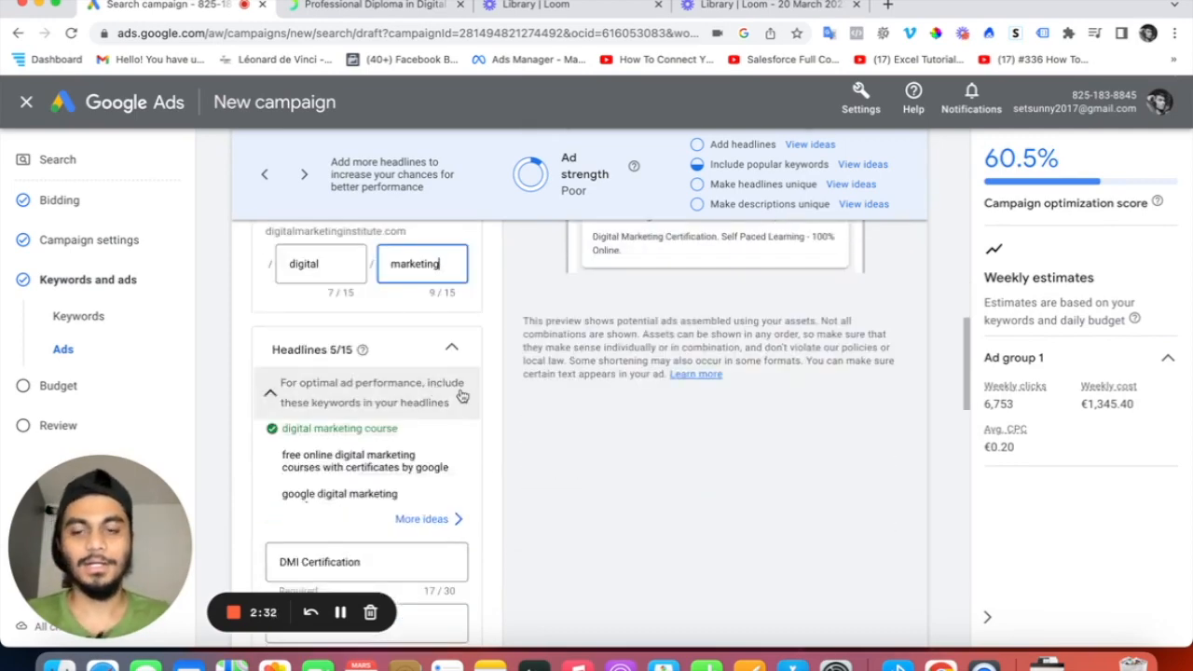
{"action": "scroll", "coordinate": [462, 397], "scroll_direction": "up", "scroll_amount": 3}
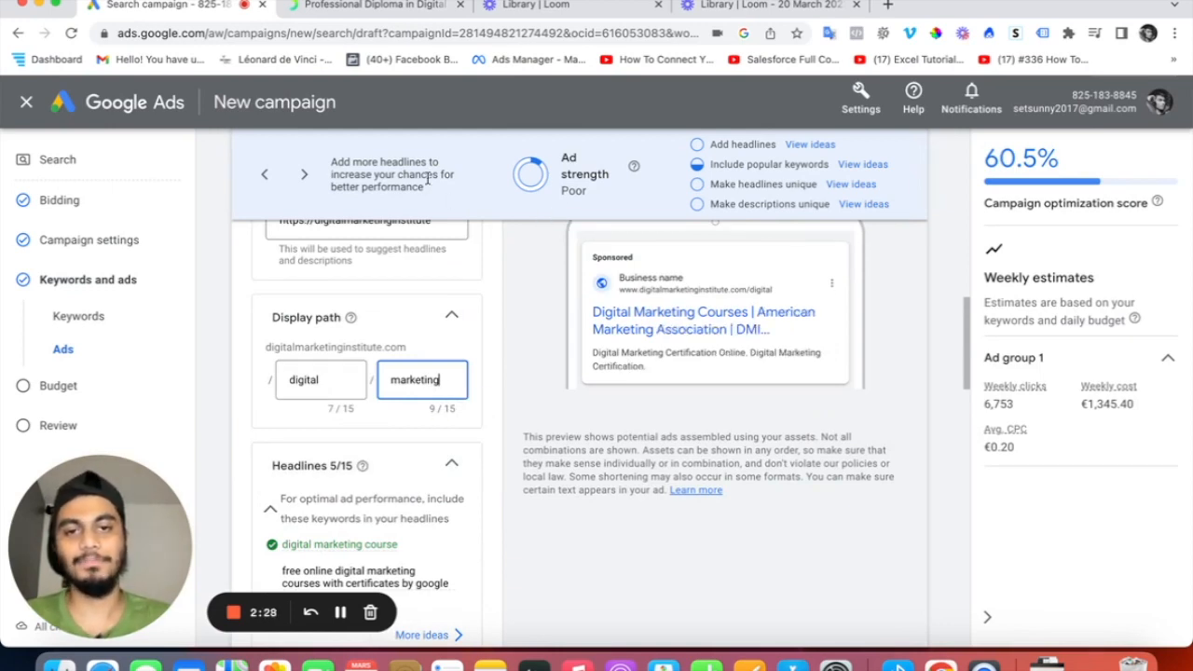
Review the ad strength rating and read through the ad's existing headlines and empty headline fields.
{"action": "left_click_drag", "start_coordinate": [563, 157], "coordinate": [600, 195]}
{"action": "left_click", "coordinate": [562, 157]}
{"action": "left_click_drag", "start_coordinate": [564, 157], "coordinate": [604, 197]}
{"action": "scroll", "coordinate": [357, 402], "scroll_direction": "down", "scroll_amount": 3}
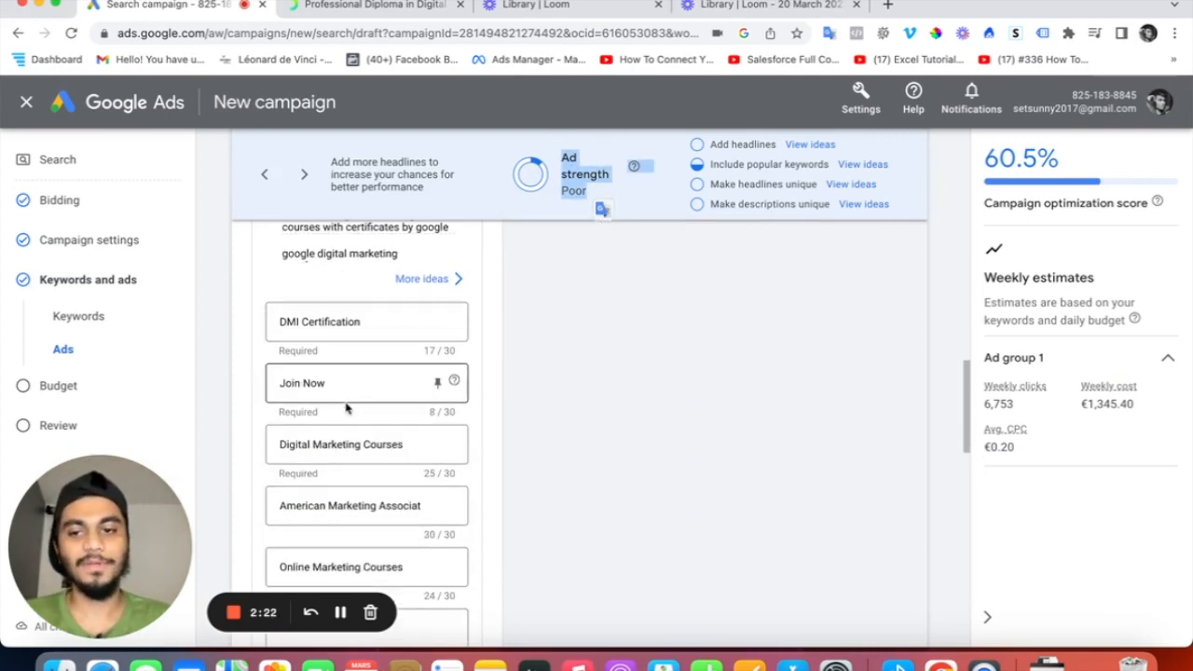
{"action": "left_click", "coordinate": [358, 384]}
{"action": "left_click", "coordinate": [377, 504]}
{"action": "scroll", "coordinate": [409, 522], "scroll_direction": "down", "scroll_amount": 3}
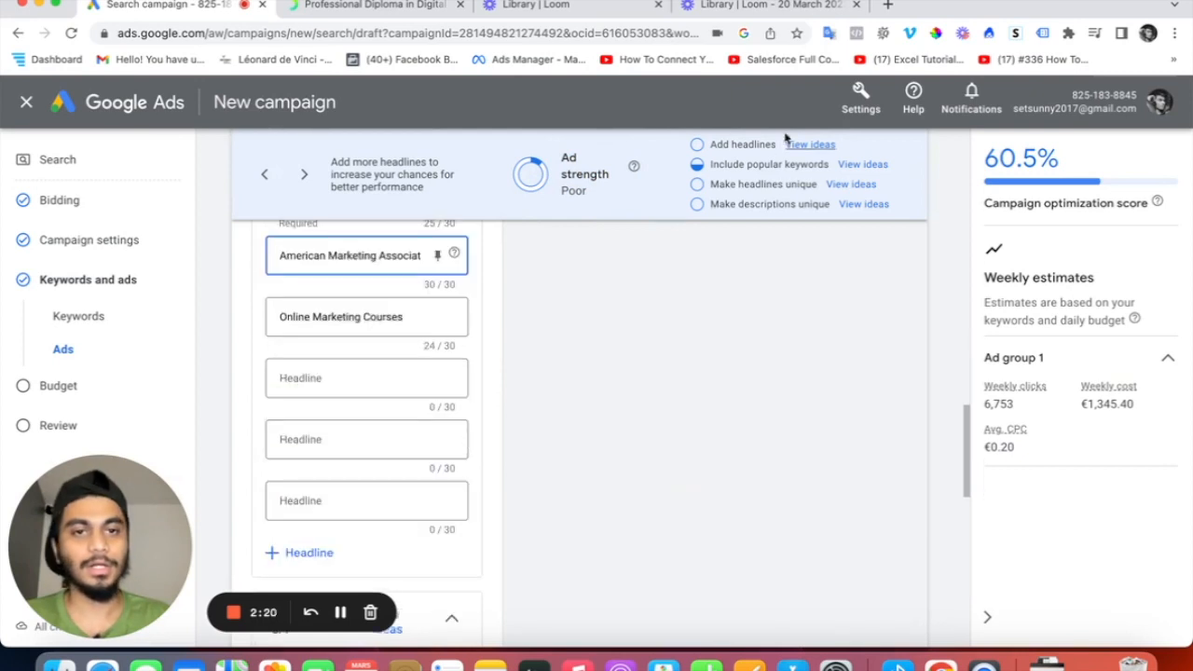
Open the ideas for adding headlines and browse the suggested call to action, promotion and trust phrases.
{"action": "left_click", "coordinate": [802, 147]}
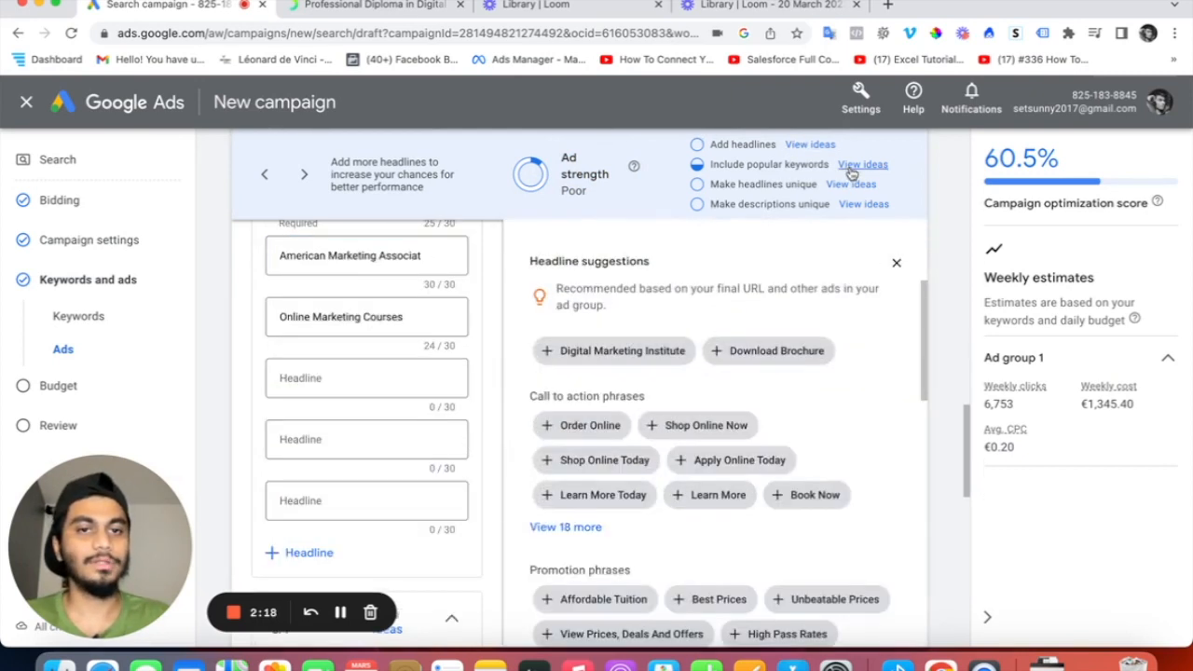
{"action": "scroll", "coordinate": [824, 462], "scroll_direction": "down", "scroll_amount": 2}
{"action": "scroll", "coordinate": [809, 455], "scroll_direction": "down", "scroll_amount": 4}
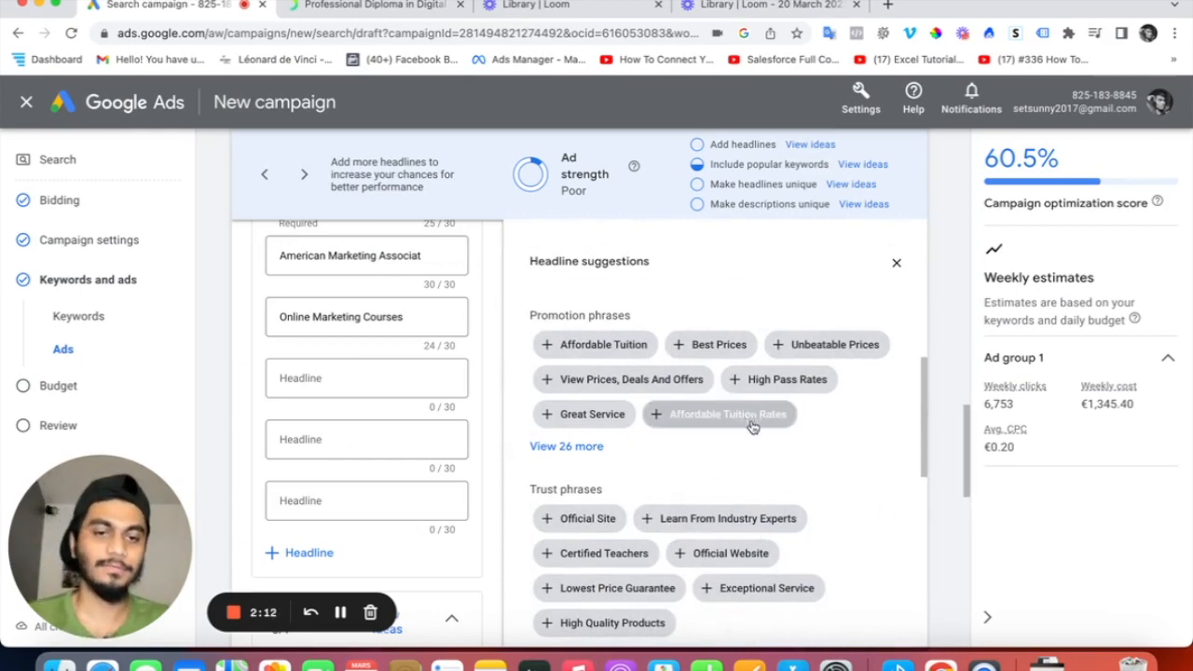
{"action": "scroll", "coordinate": [368, 426], "scroll_direction": "up", "scroll_amount": 3}
{"action": "scroll", "coordinate": [412, 428], "scroll_direction": "up", "scroll_amount": 4}
Look over the ad's description fields and the sitelinks, callouts and other asset sections.
{"action": "scroll", "coordinate": [407, 430], "scroll_direction": "down", "scroll_amount": 8}
{"action": "scroll", "coordinate": [407, 438], "scroll_direction": "down", "scroll_amount": 5}
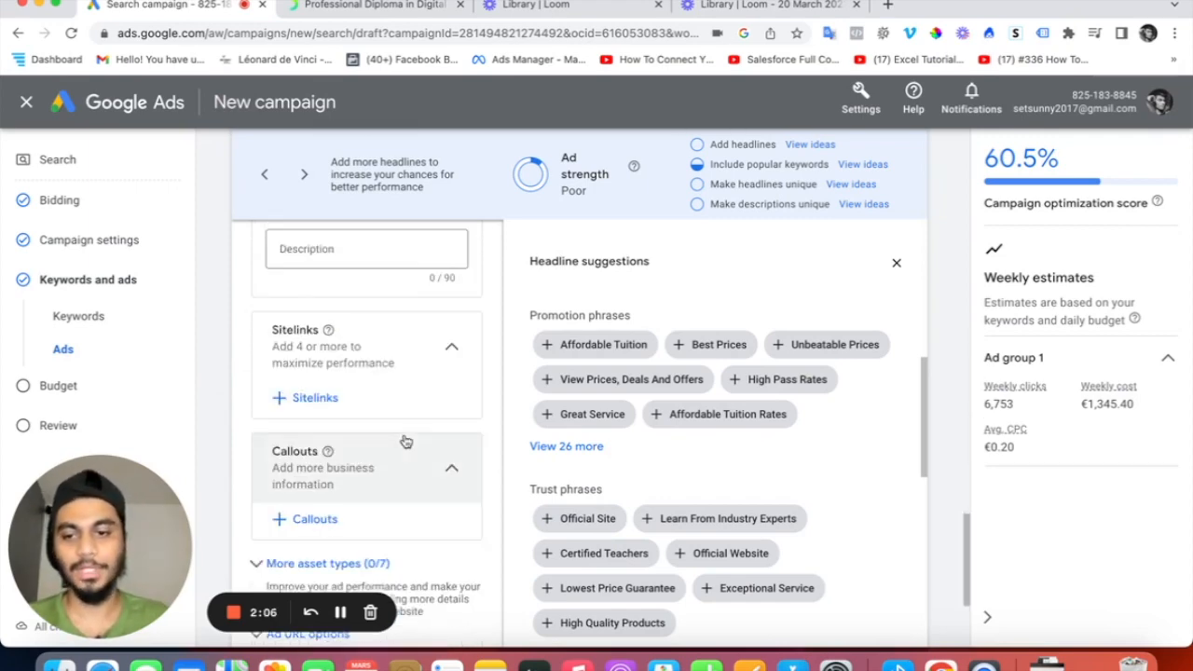
{"action": "scroll", "coordinate": [410, 435], "scroll_direction": "up", "scroll_amount": 2}
{"action": "scroll", "coordinate": [427, 445], "scroll_direction": "down", "scroll_amount": 5}
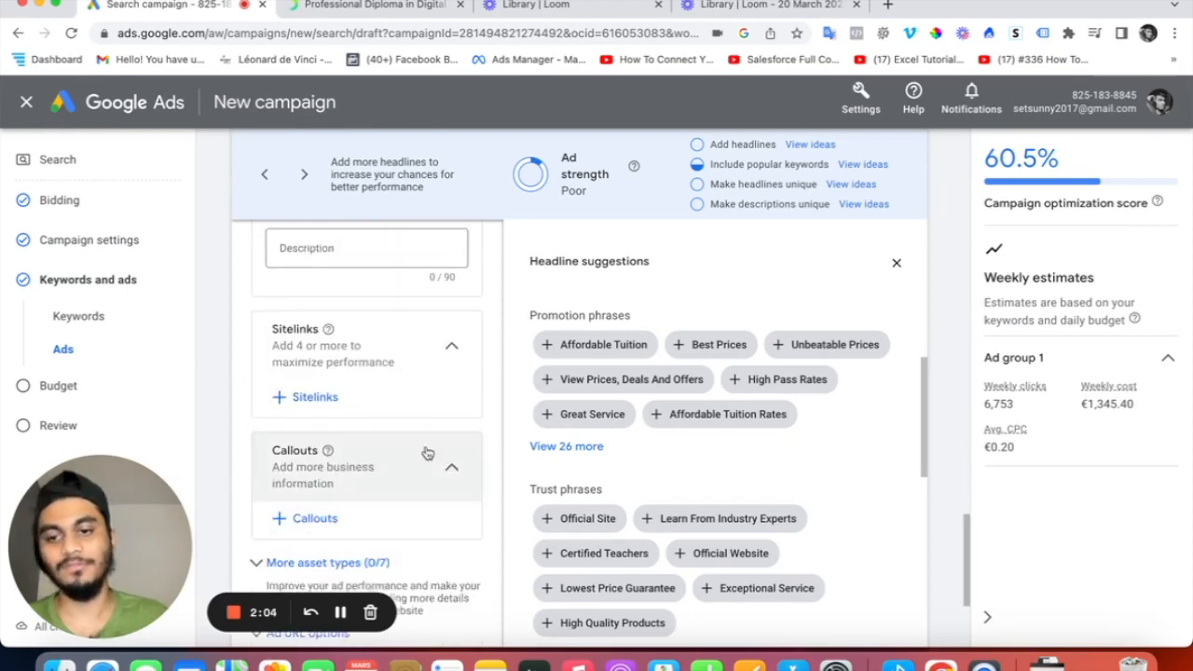
{"action": "scroll", "coordinate": [440, 401], "scroll_direction": "up", "scroll_amount": 5}
{"action": "scroll", "coordinate": [440, 414], "scroll_direction": "up", "scroll_amount": 3}
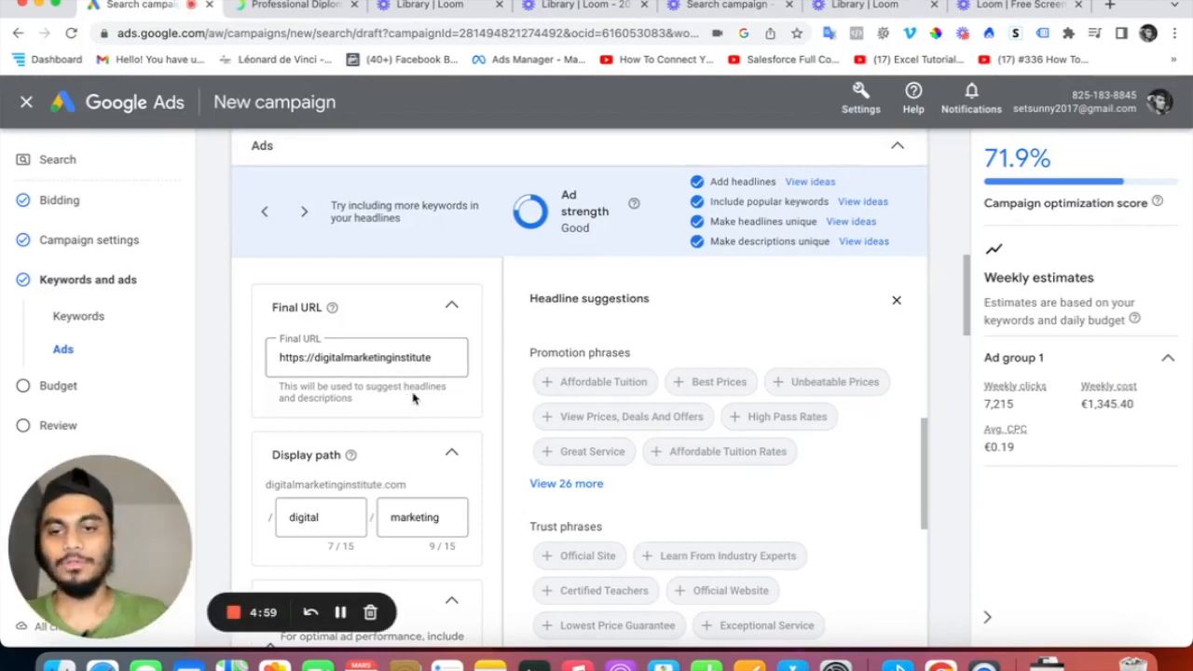
Examine the ad's full set of headlines and compare them with the keywords of the ad group.
{"action": "scroll", "coordinate": [332, 434], "scroll_direction": "down", "scroll_amount": 3}
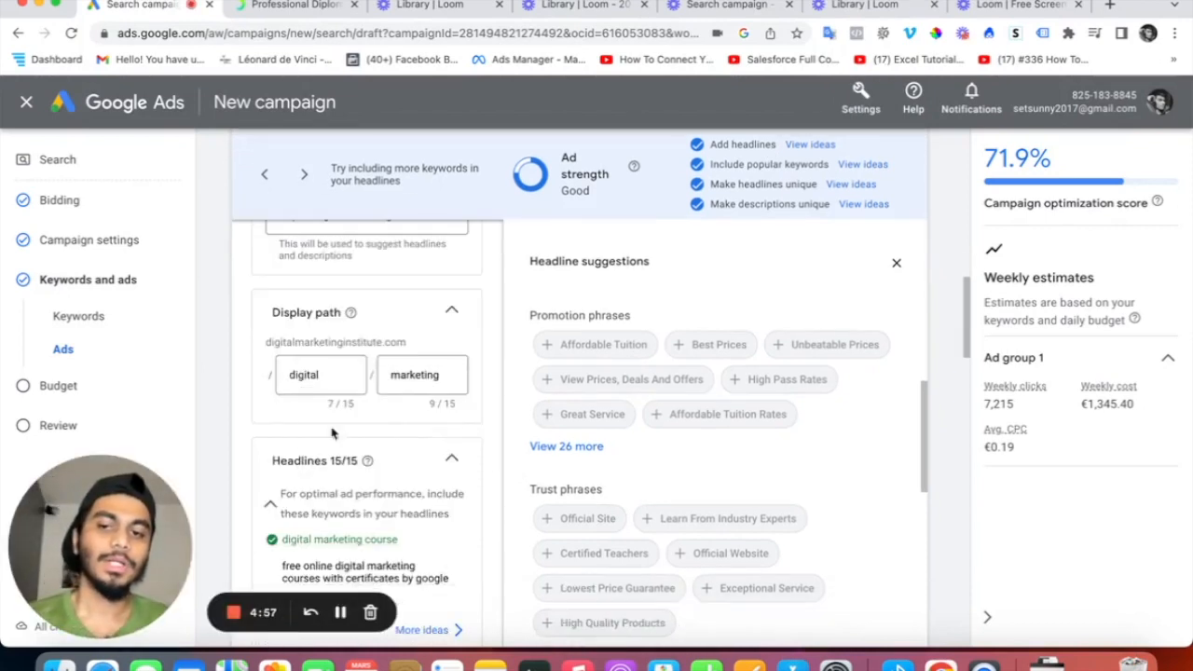
{"action": "scroll", "coordinate": [332, 433], "scroll_direction": "down", "scroll_amount": 5}
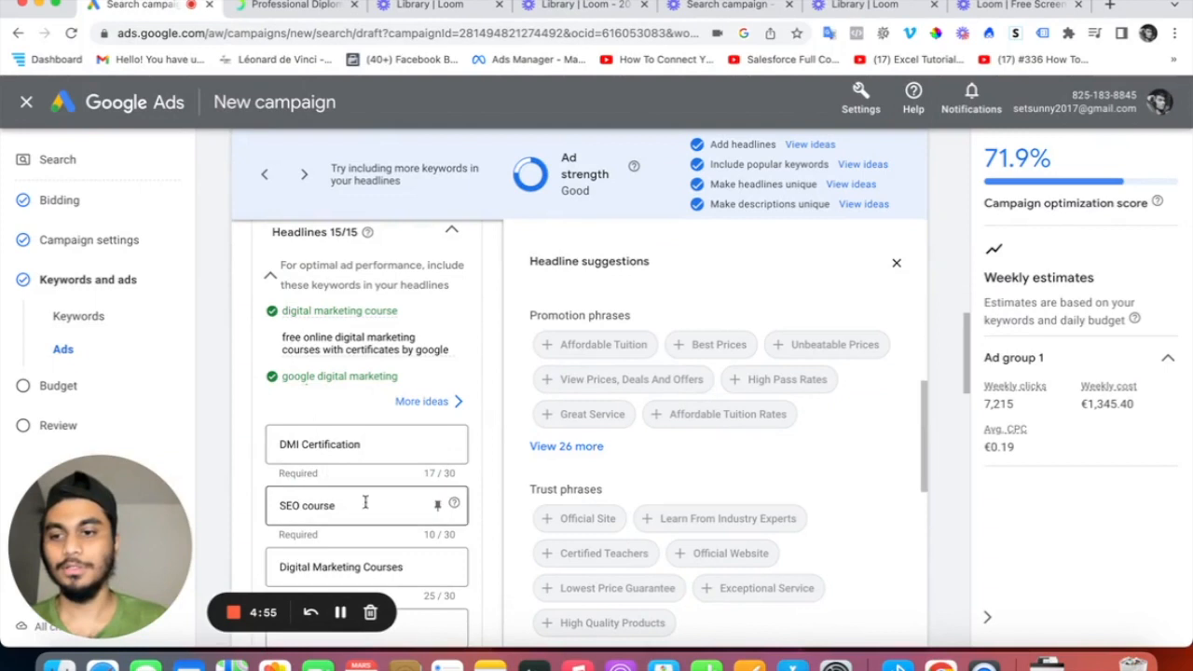
{"action": "scroll", "coordinate": [373, 485], "scroll_direction": "down", "scroll_amount": 4}
{"action": "scroll", "coordinate": [447, 394], "scroll_direction": "up", "scroll_amount": 2}
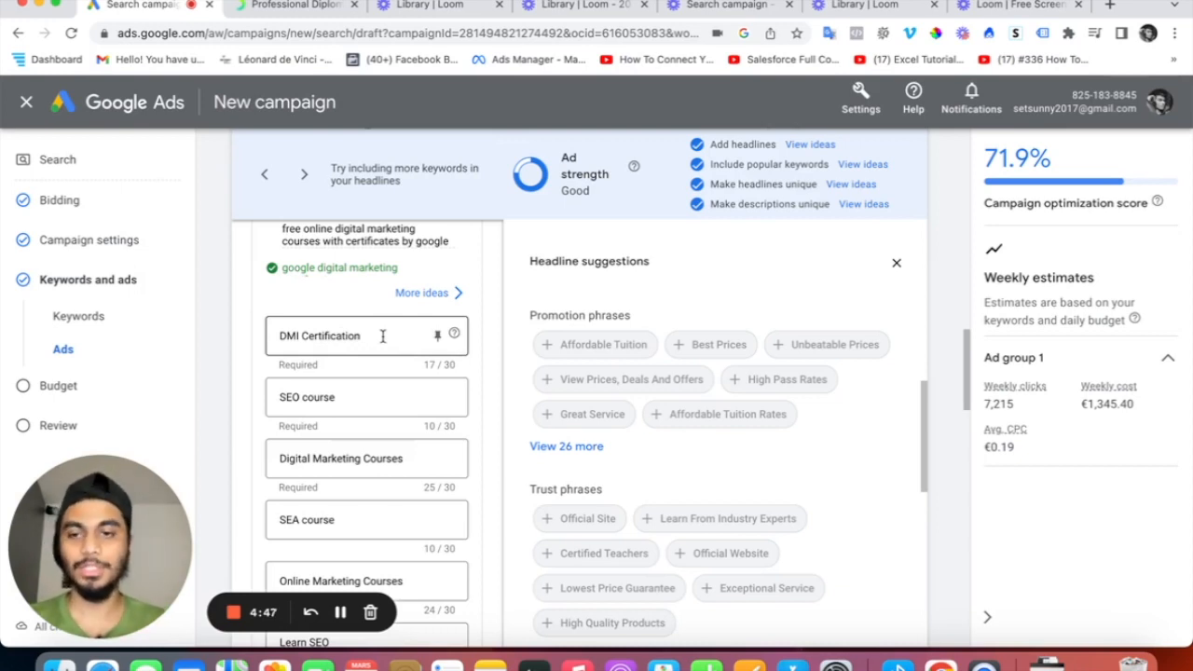
{"action": "left_click", "coordinate": [81, 317]}
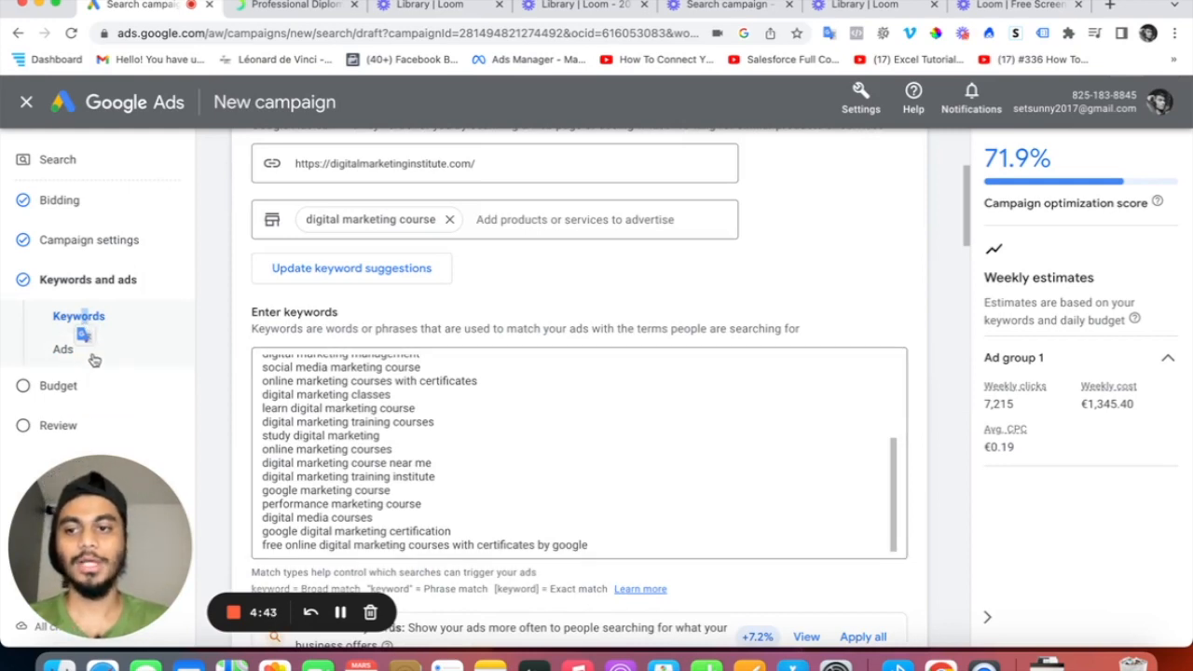
{"action": "left_click", "coordinate": [90, 354]}
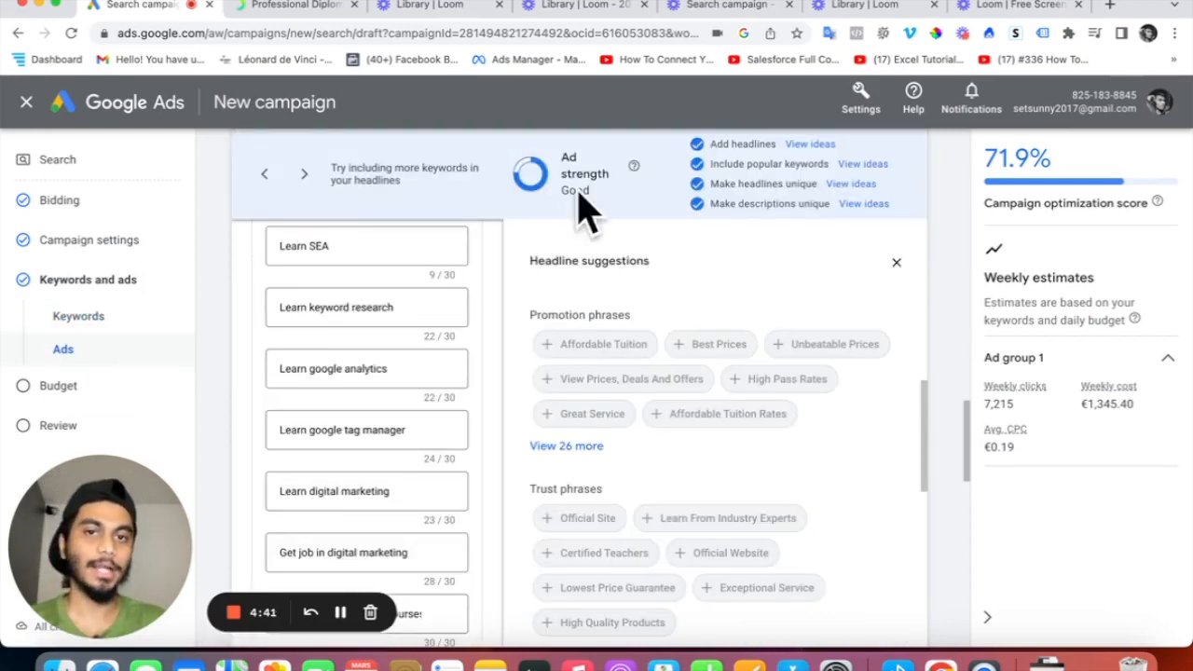
{"action": "left_click", "coordinate": [348, 370]}
{"action": "left_click", "coordinate": [324, 492]}
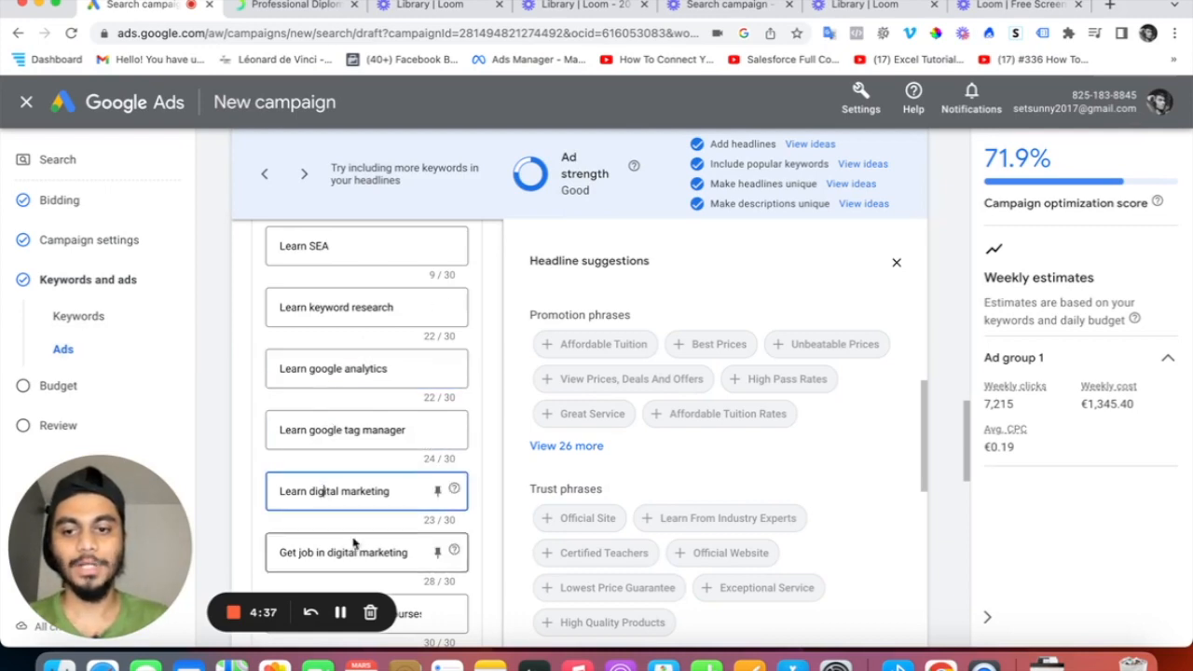
{"action": "scroll", "coordinate": [341, 497], "scroll_direction": "down", "scroll_amount": 2}
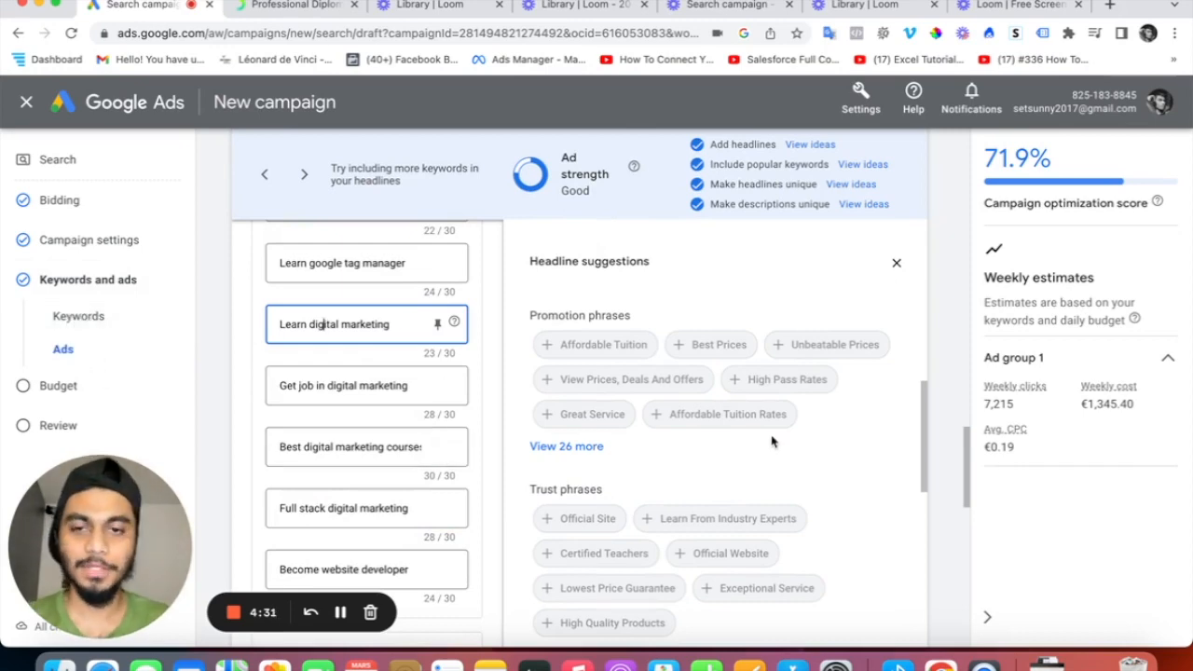
Check the Digital Marketing Institute course page for headline and description wording, and return to the Google Ads campaign draft.
{"action": "left_click", "coordinate": [284, 6]}
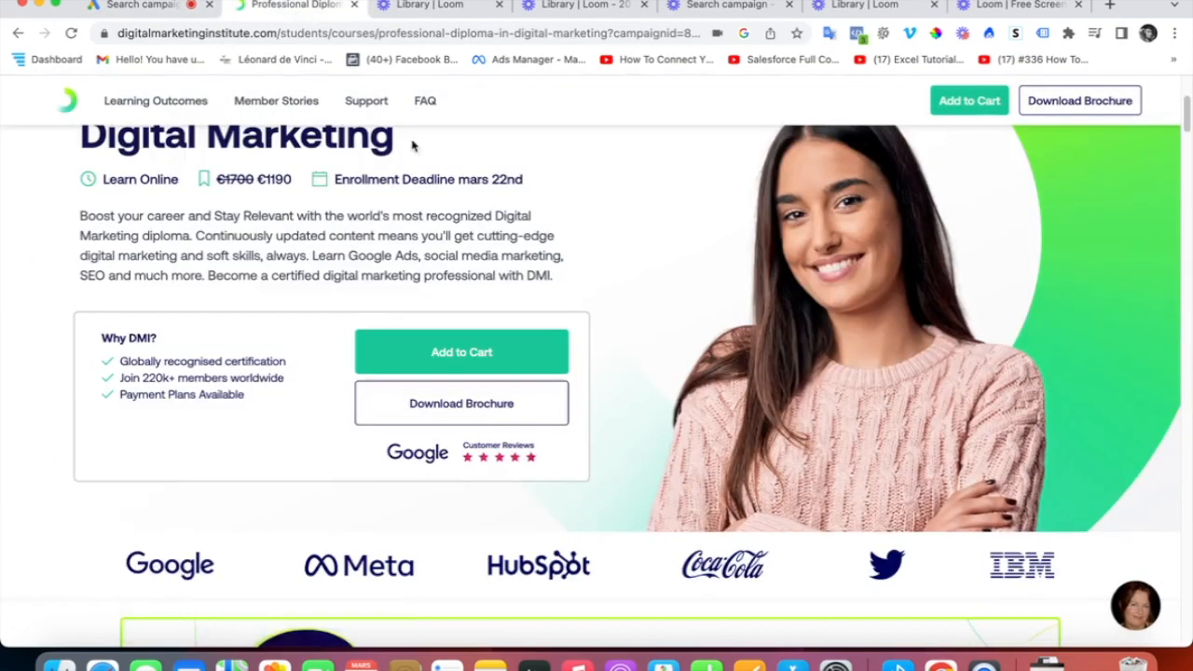
{"action": "scroll", "coordinate": [685, 458], "scroll_direction": "down", "scroll_amount": 4}
{"action": "scroll", "coordinate": [686, 469], "scroll_direction": "up", "scroll_amount": 3}
{"action": "scroll", "coordinate": [685, 469], "scroll_direction": "up", "scroll_amount": 10}
{"action": "left_click", "coordinate": [145, 4]}
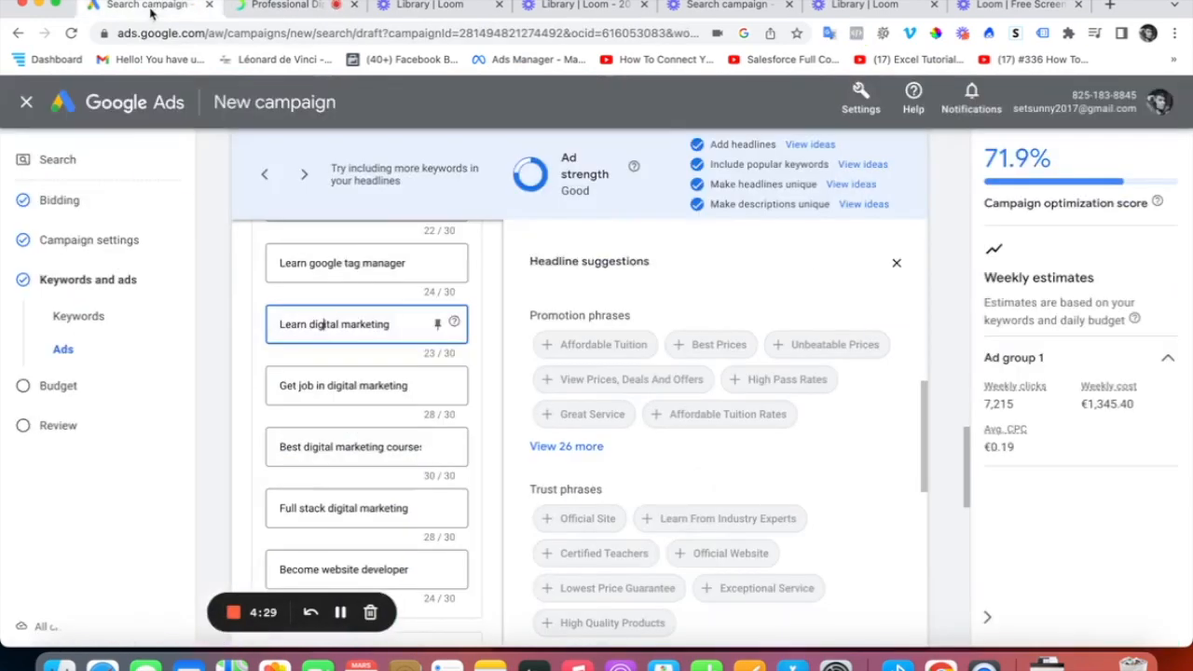
View the ideas for including popular keywords and check which suggested keywords the ad's headlines cover.
{"action": "scroll", "coordinate": [373, 436], "scroll_direction": "down", "scroll_amount": 5}
{"action": "scroll", "coordinate": [391, 437], "scroll_direction": "down", "scroll_amount": 2}
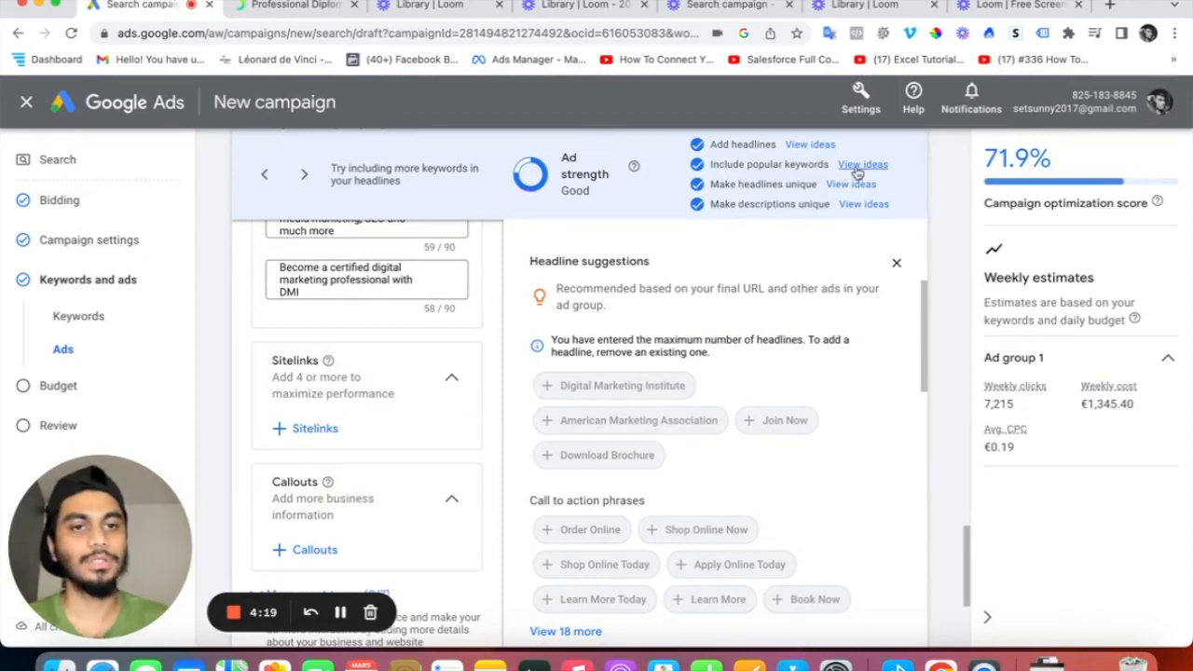
{"action": "left_click", "coordinate": [857, 168]}
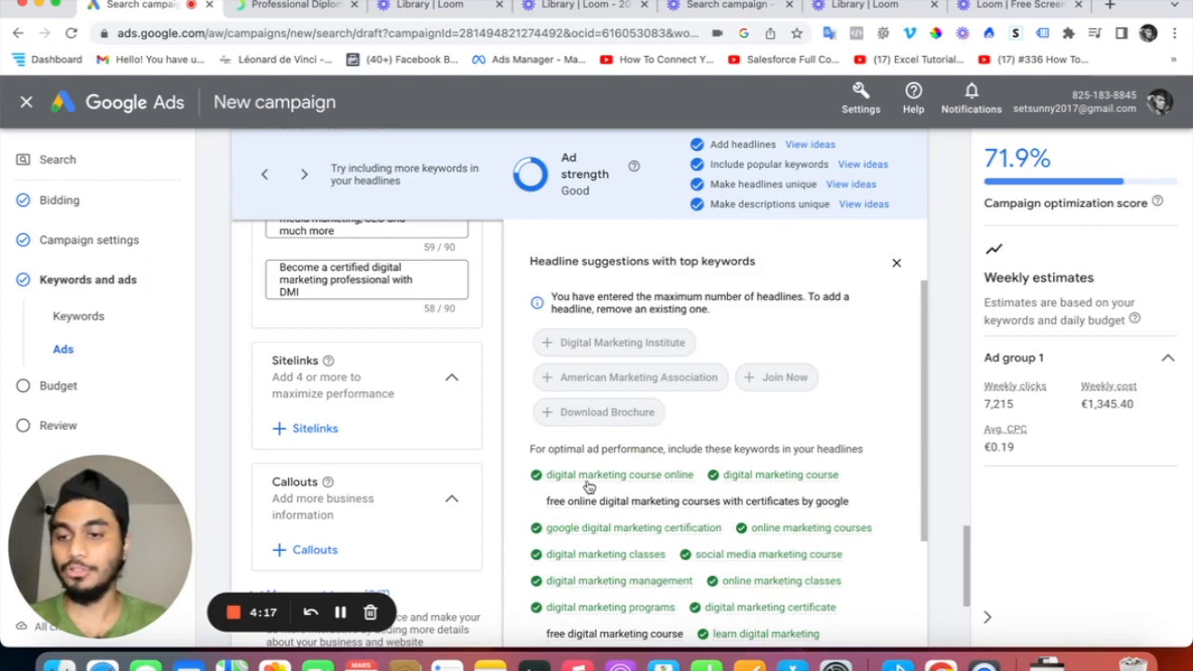
{"action": "mouse_move", "coordinate": [833, 591]}
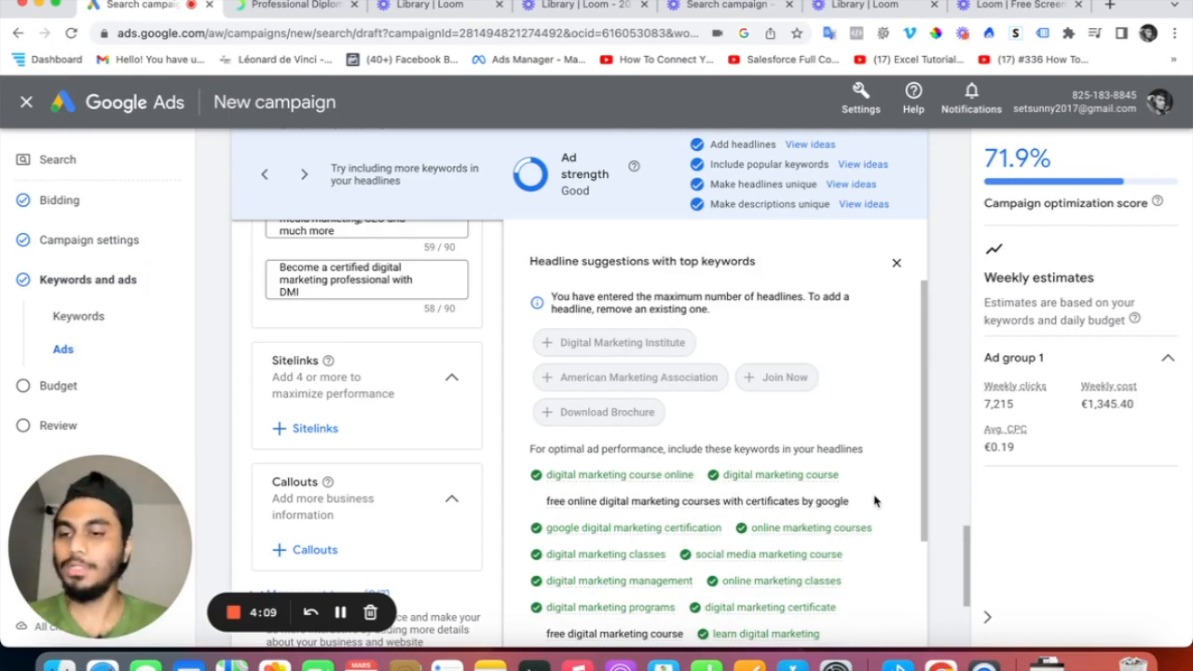
{"action": "scroll", "coordinate": [391, 439], "scroll_direction": "down", "scroll_amount": 2}
{"action": "scroll", "coordinate": [387, 434], "scroll_direction": "up", "scroll_amount": 3}
{"action": "scroll", "coordinate": [401, 434], "scroll_direction": "up", "scroll_amount": 3}
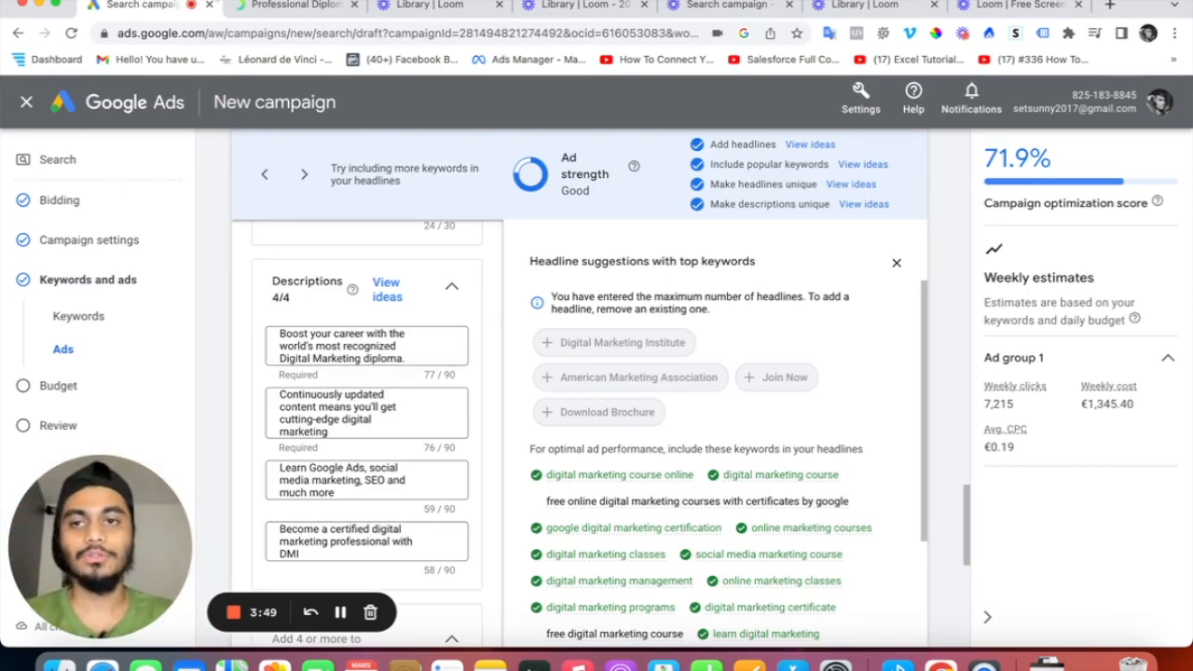
Compare the ad's descriptions with the introductory text on the institute's course page, and return to the campaign draft.
{"action": "key", "text": "ctrl+Tab"}
{"action": "left_click_drag", "start_coordinate": [221, 484], "coordinate": [501, 504]}
{"action": "left_click", "coordinate": [159, 17]}
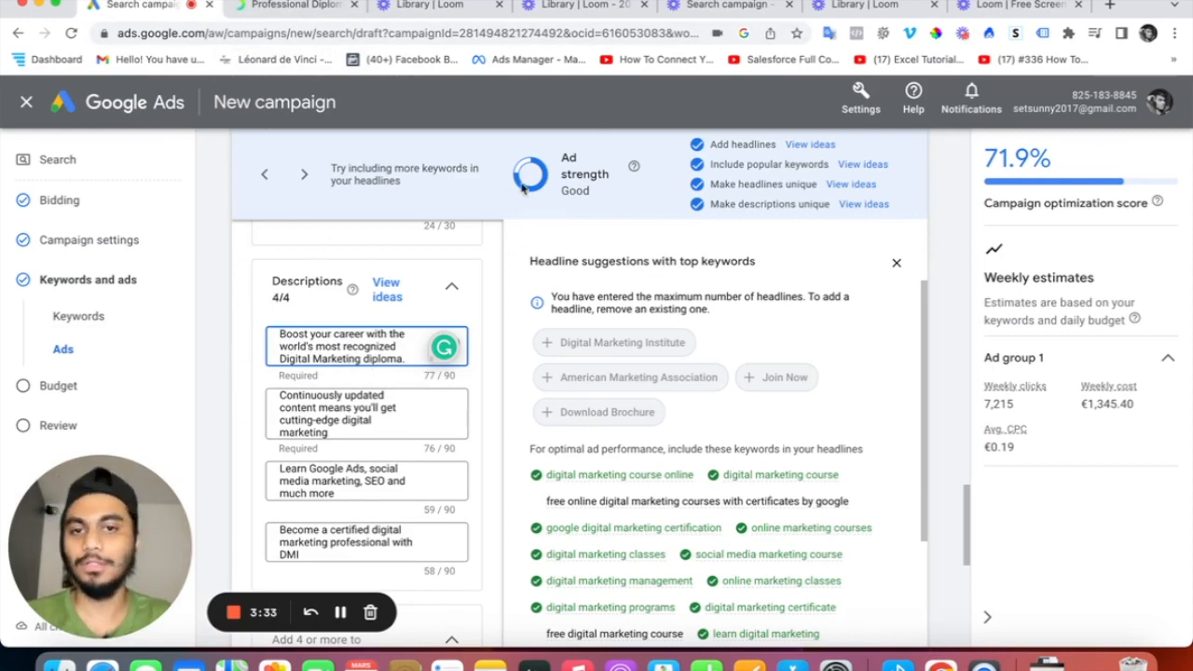
Open the form for adding campaign-level sitelinks, ready to enter the text of Sitelink 1.
{"action": "scroll", "coordinate": [391, 415], "scroll_direction": "down", "scroll_amount": 5}
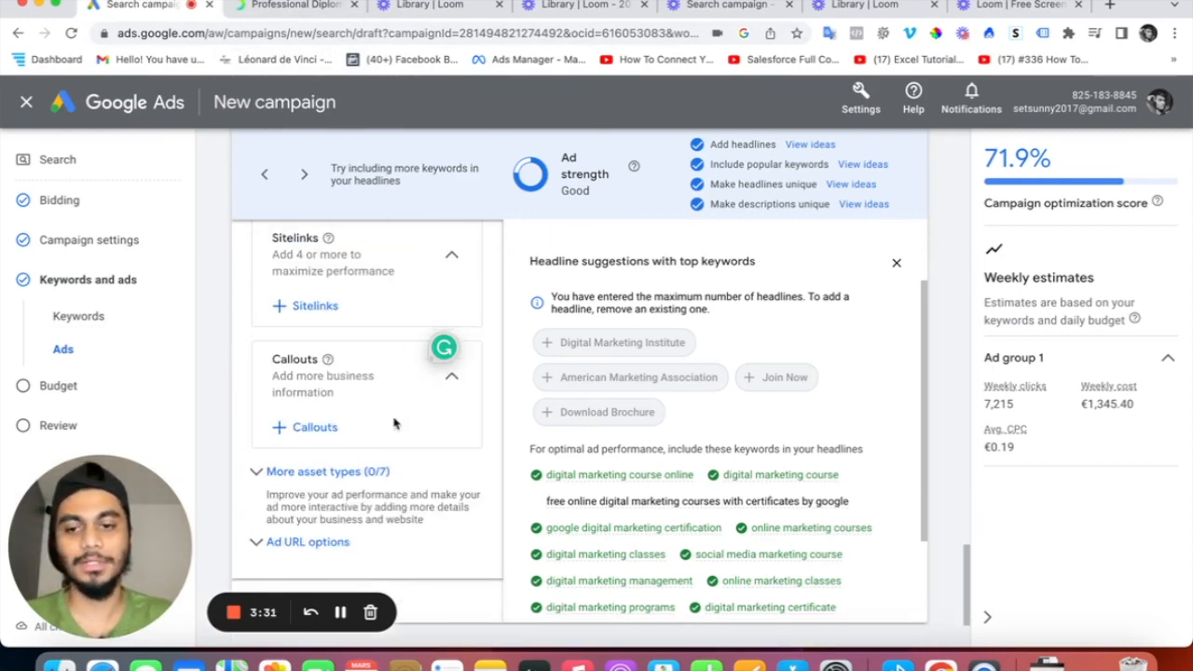
{"action": "scroll", "coordinate": [382, 405], "scroll_direction": "up", "scroll_amount": 3}
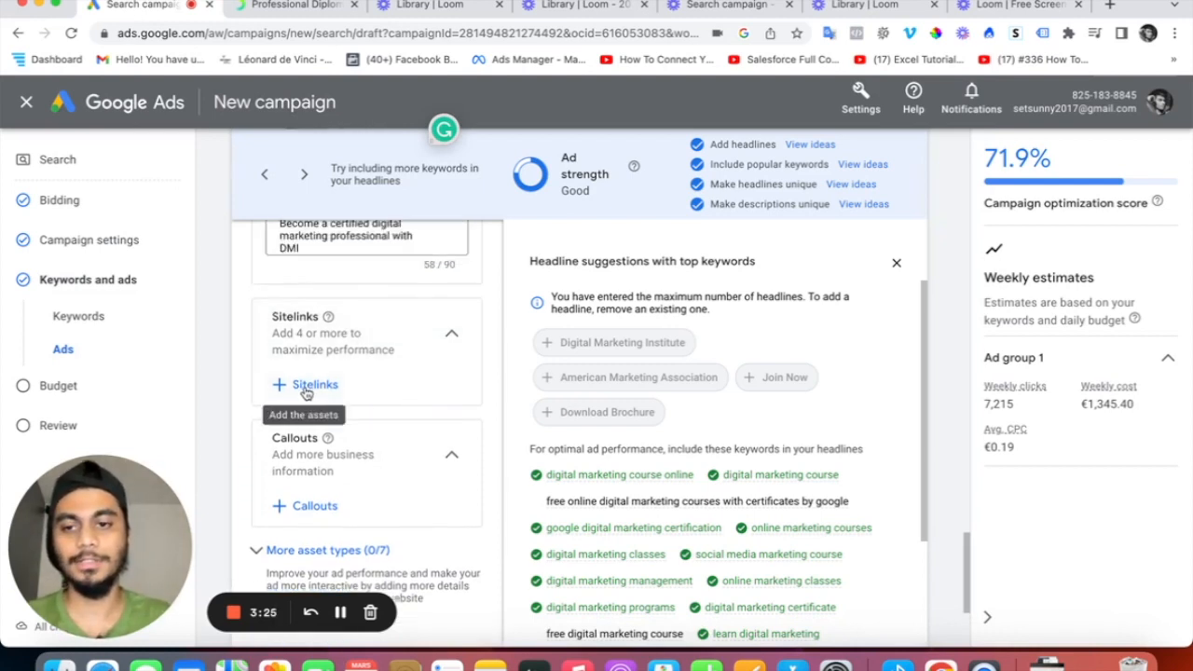
{"action": "left_click", "coordinate": [308, 386]}
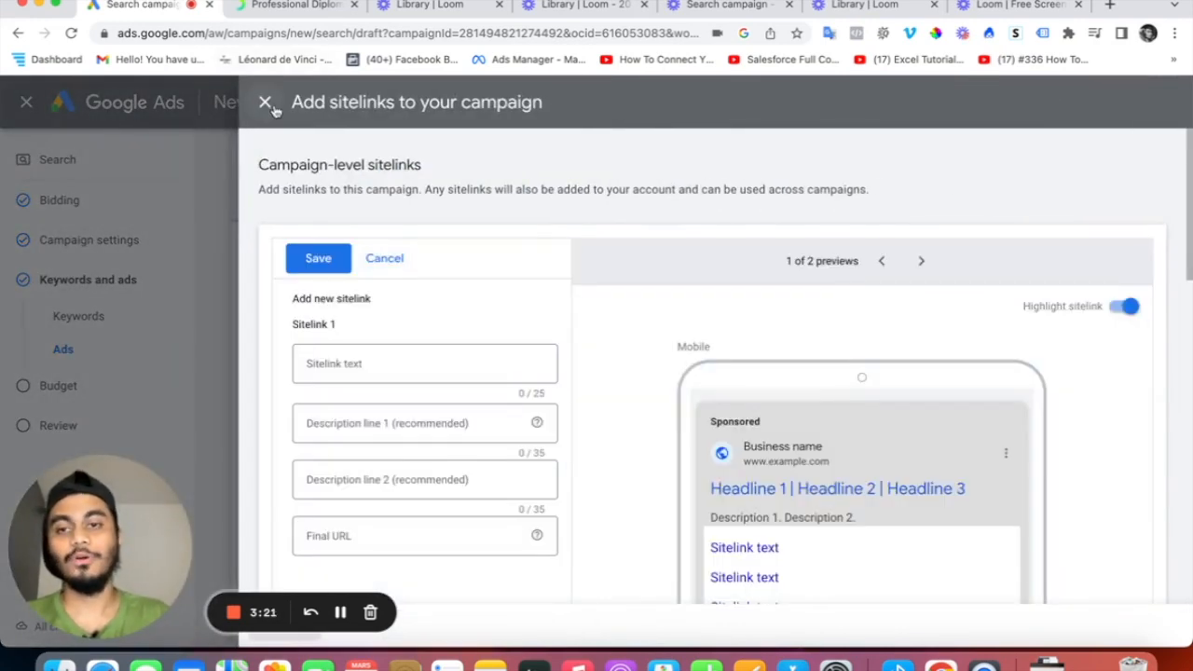
{"action": "left_click", "coordinate": [415, 365]}
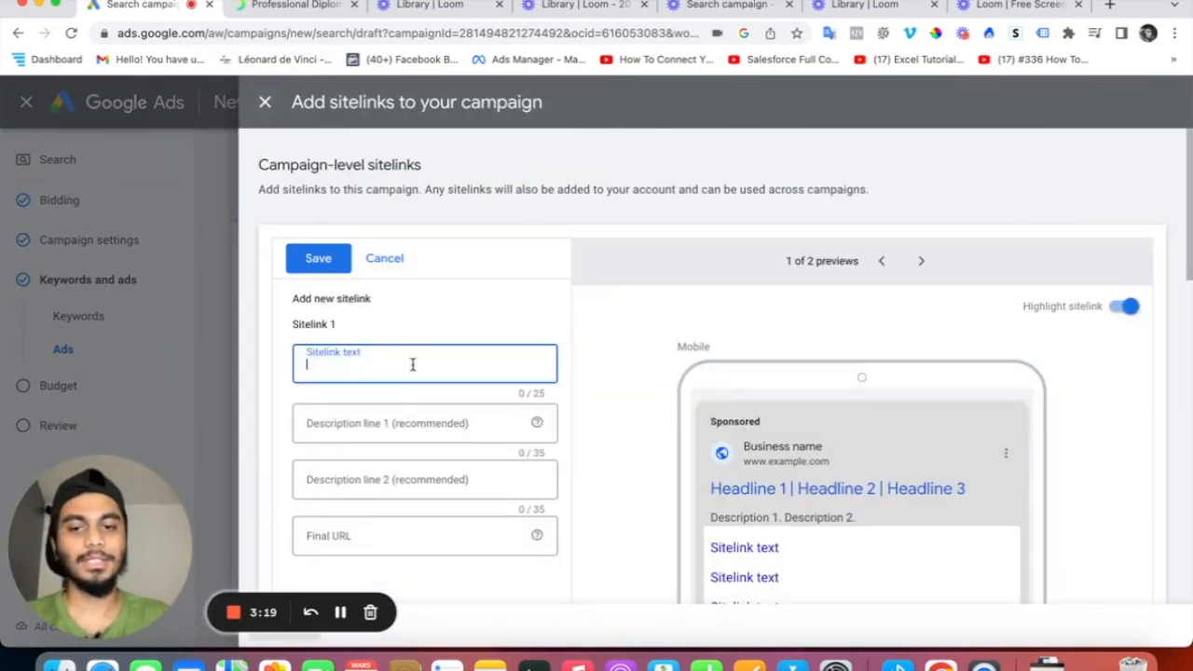
Check the navigation of the institute's website for pages suitable as sitelinks, and return to the sitelink form.
{"action": "left_click", "coordinate": [298, 6]}
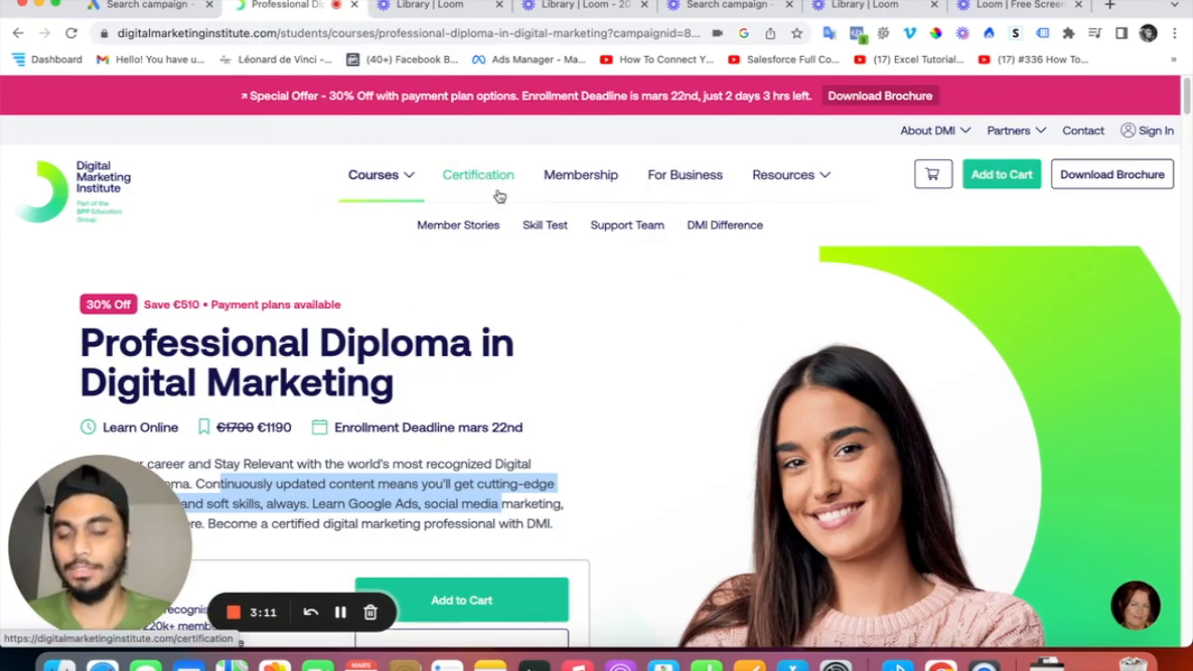
{"action": "mouse_move", "coordinate": [766, 188]}
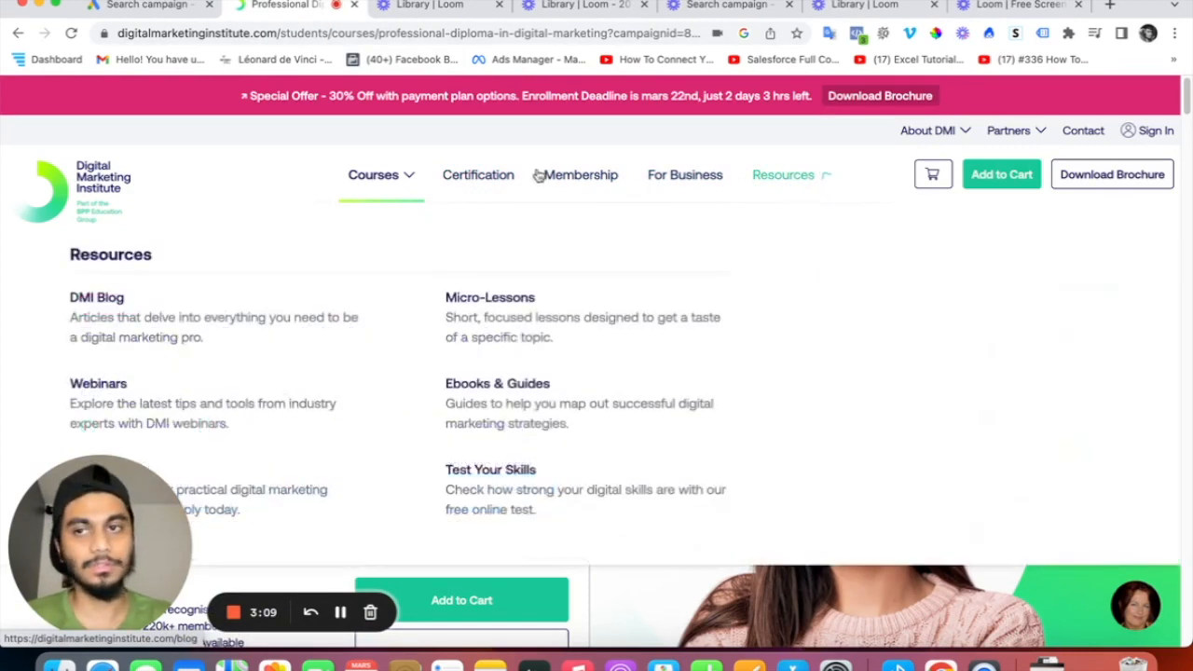
{"action": "left_click", "coordinate": [148, 4]}
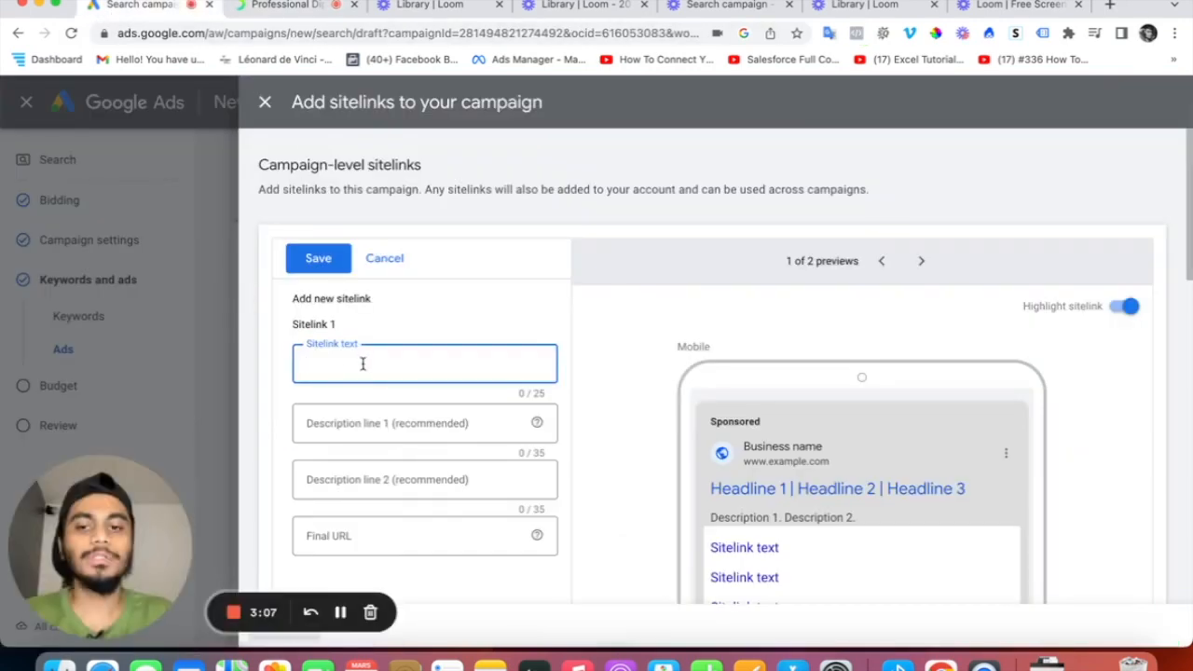
Set the text of Sitelink 1 to "Contact us" and leave its first description line empty.
{"action": "type", "text": "Contact us"}
{"action": "left_click", "coordinate": [407, 427]}
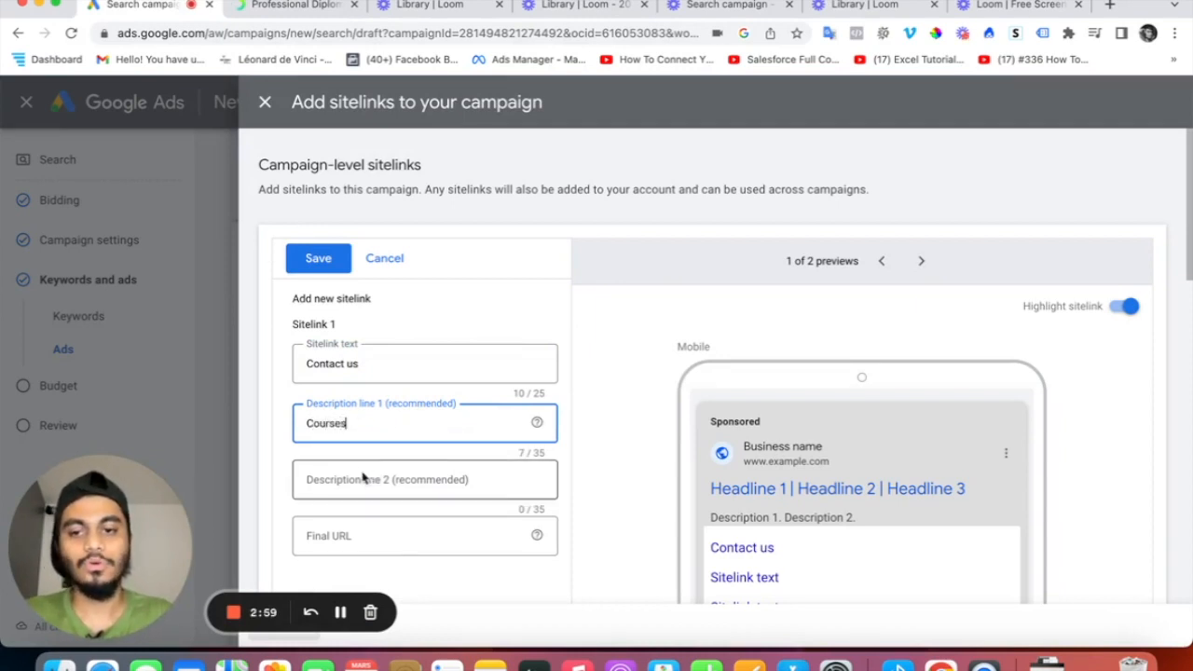
{"action": "left_click_drag", "start_coordinate": [370, 422], "coordinate": [260, 419]}
{"action": "key", "text": "BackSpace"}
Set the text of Sitelink 2 to "courses".
{"action": "scroll", "coordinate": [399, 479], "scroll_direction": "down", "scroll_amount": 5}
{"action": "left_click", "coordinate": [378, 424]}
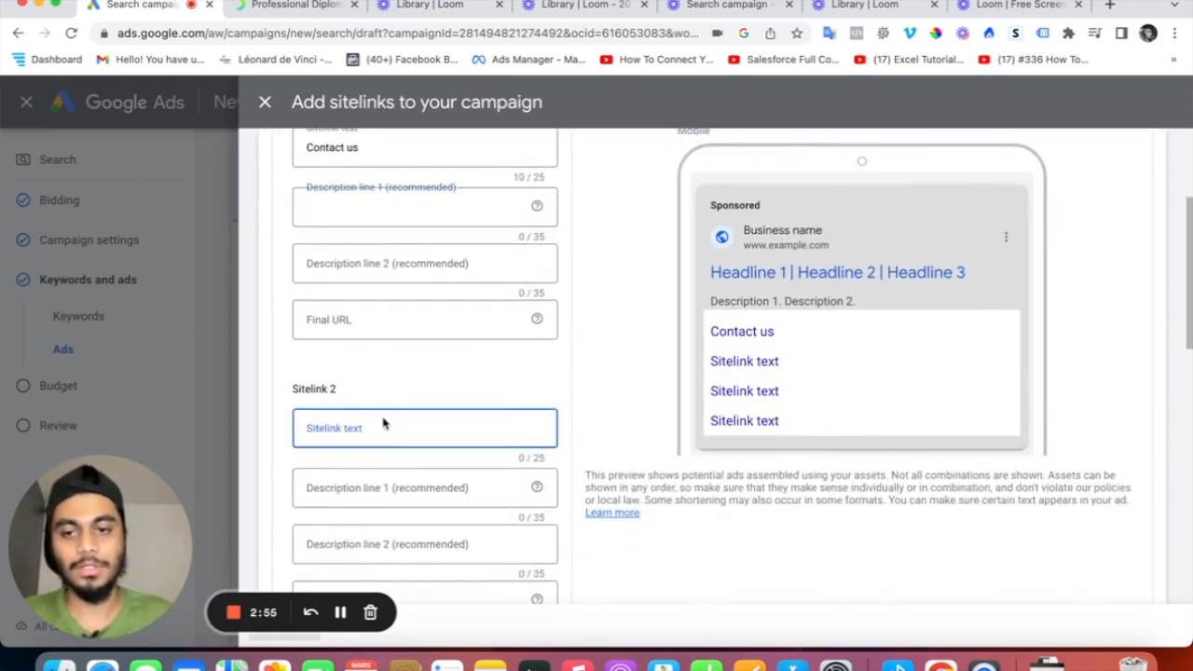
{"action": "type", "text": "courses"}
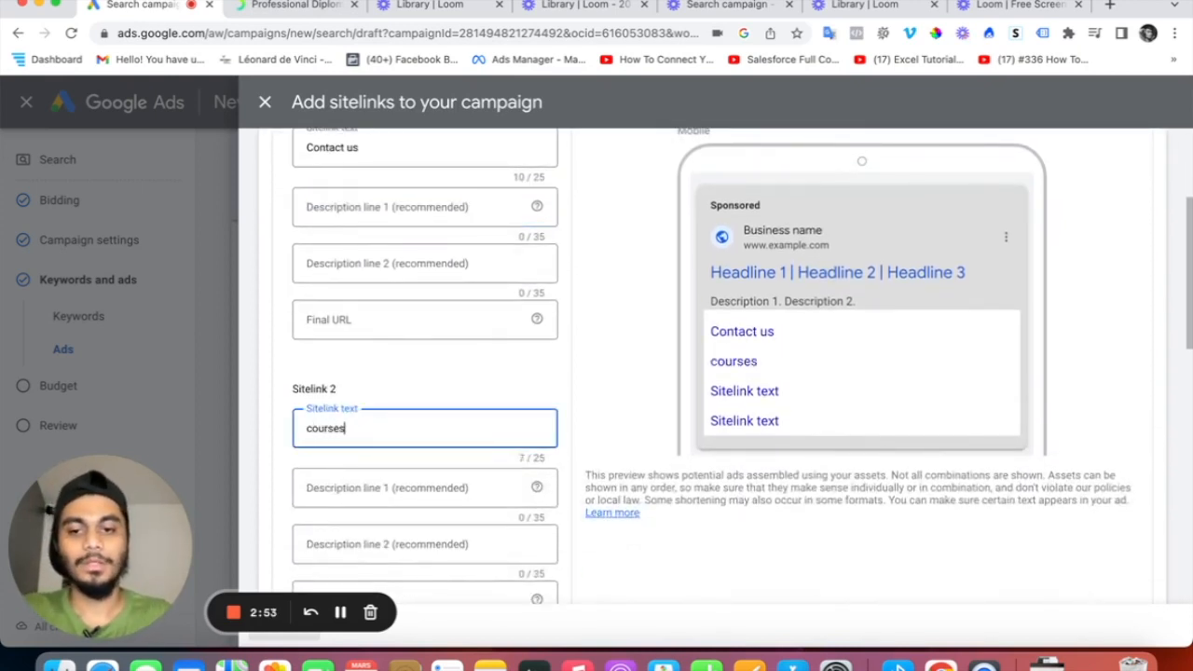
{"action": "key", "text": "BackSpace"}
{"action": "type", "text": "C"}
{"action": "key", "text": "BackSpace"}
{"action": "type", "text": "c"}
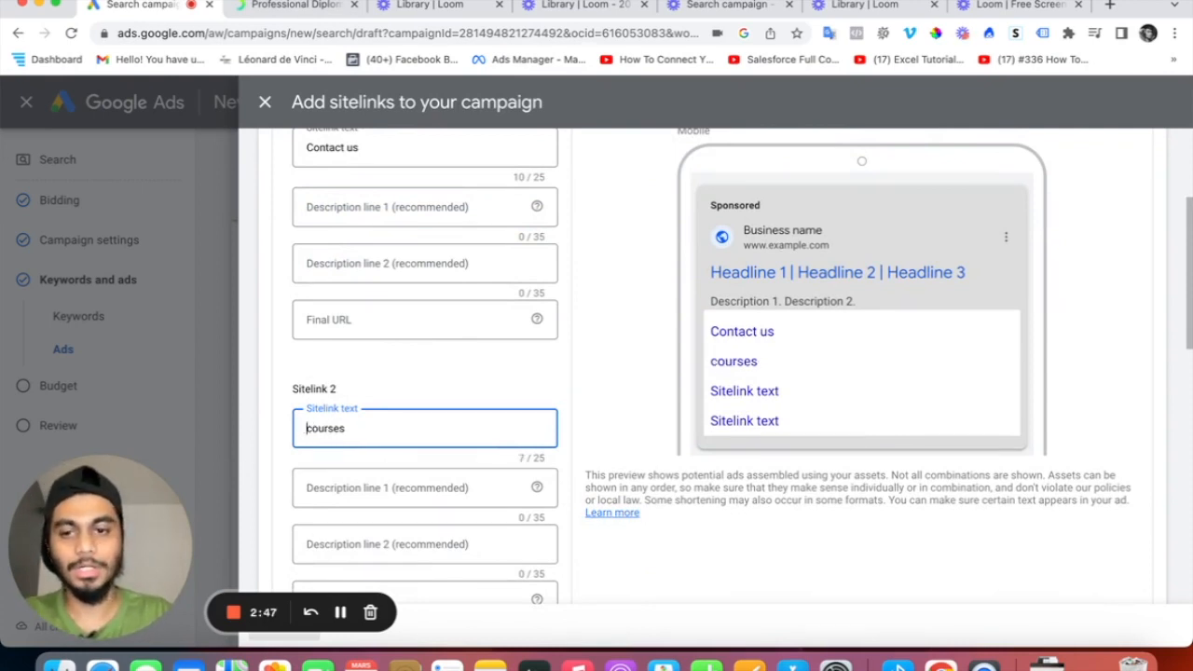
Change the text of Sitelink 2 to "Paid media courses" and set its first description line to "SEA, Adtech".
{"action": "type", "text": "Paid media"}
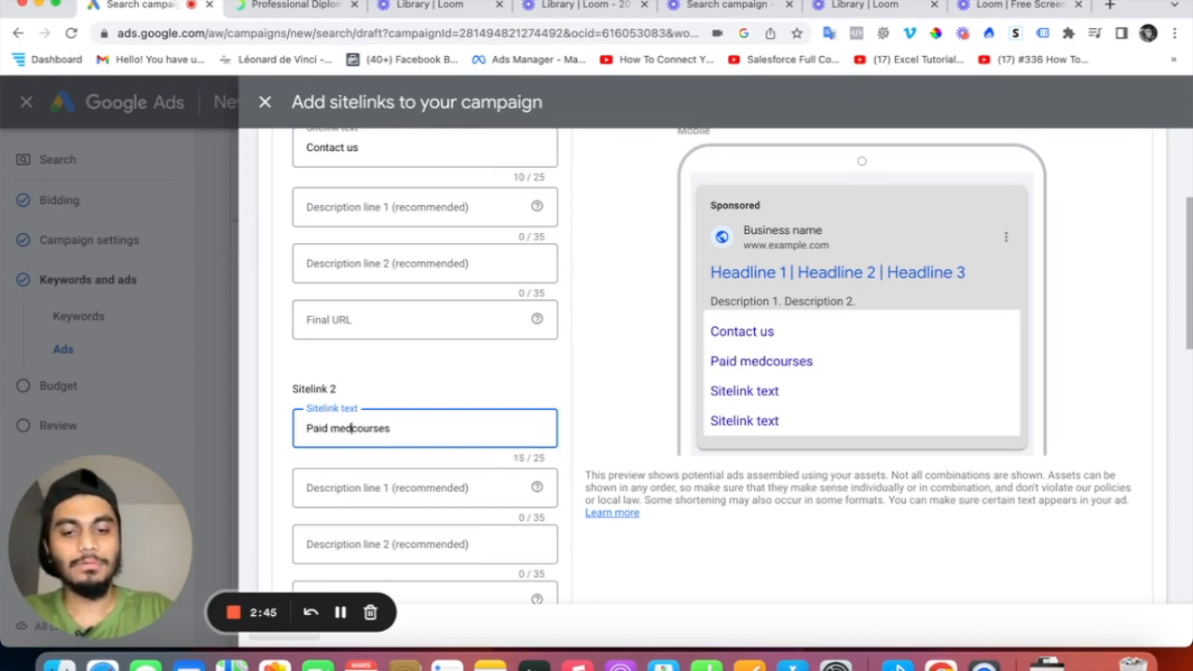
{"action": "left_click", "coordinate": [416, 485]}
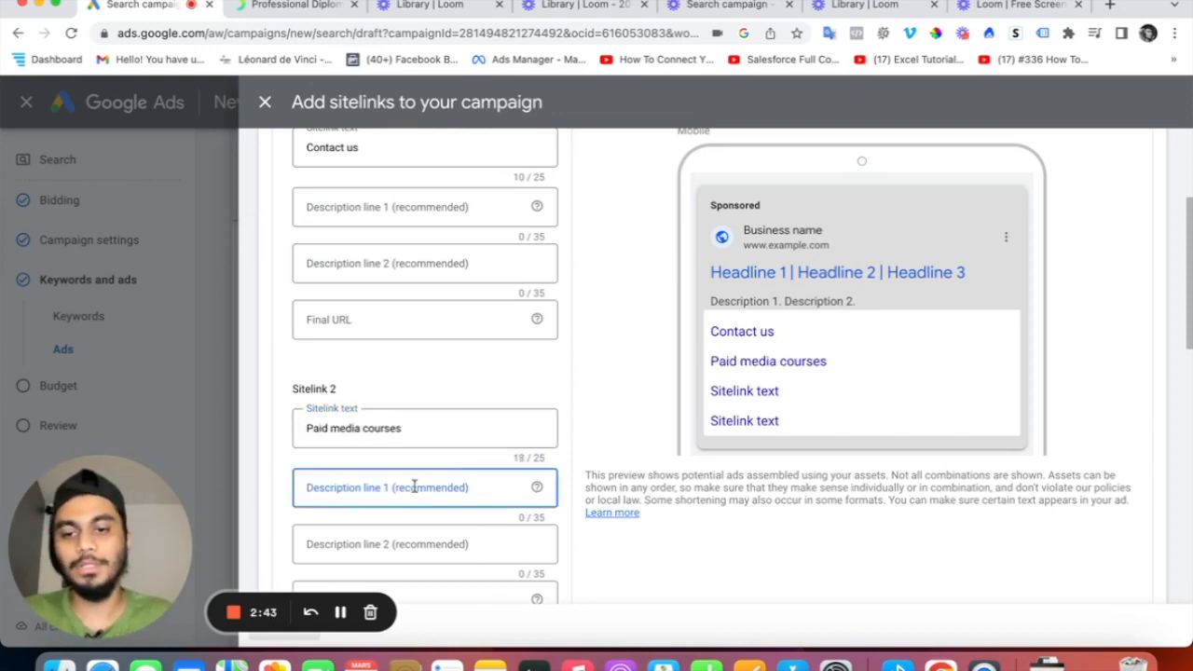
{"action": "type", "text": "SEA, Adtech"}
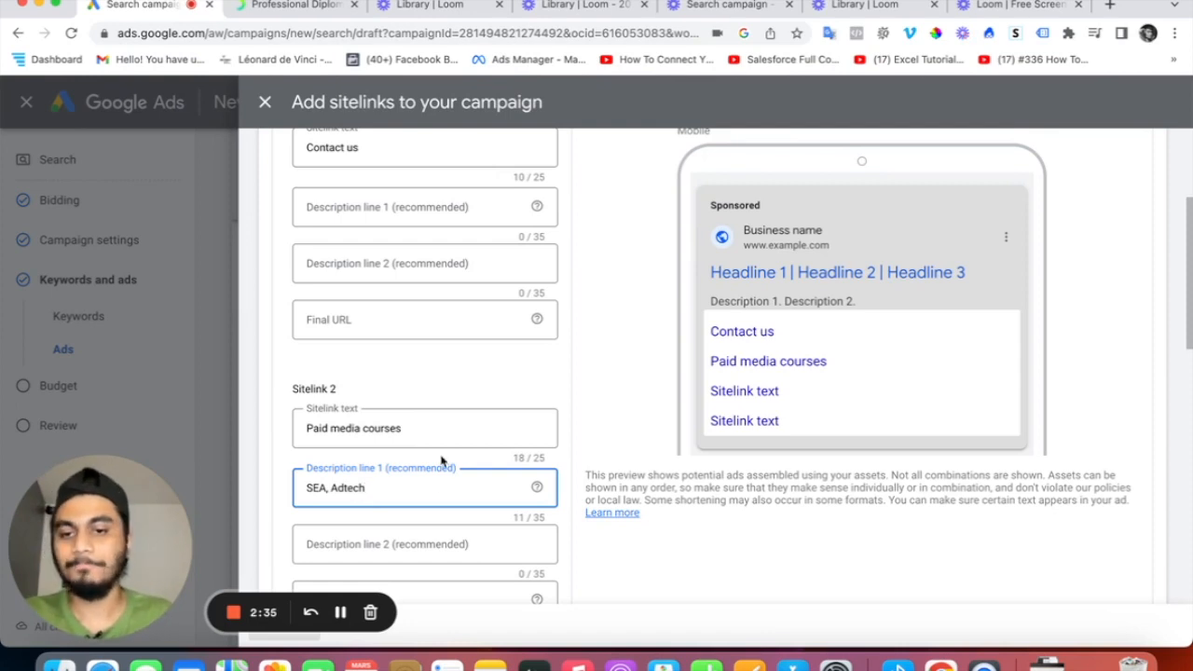
Set the text of Sitelink 3 to "SEO courses".
{"action": "scroll", "coordinate": [431, 522], "scroll_direction": "down", "scroll_amount": 5}
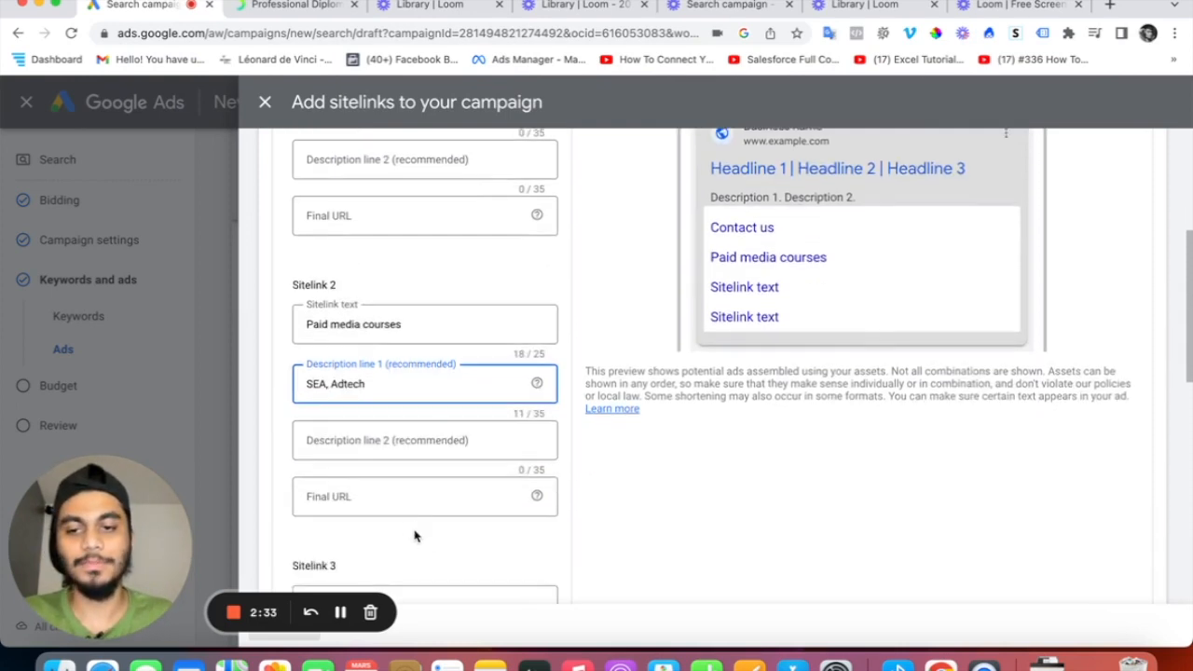
{"action": "left_click", "coordinate": [366, 494]}
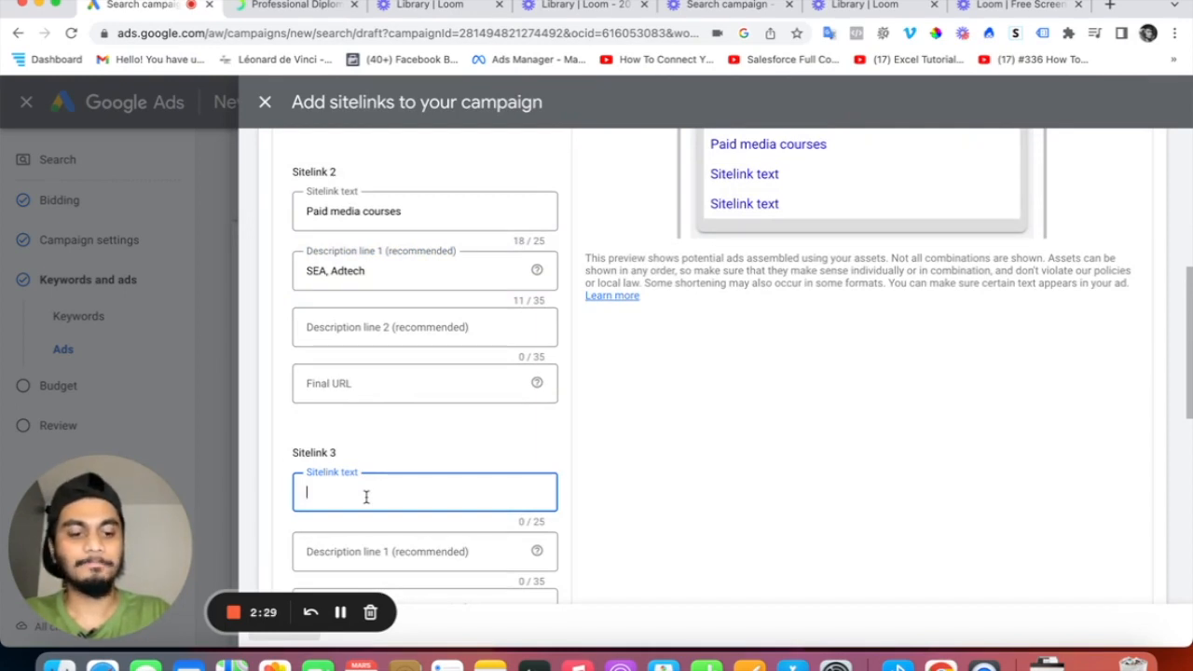
{"action": "type", "text": "SS"}
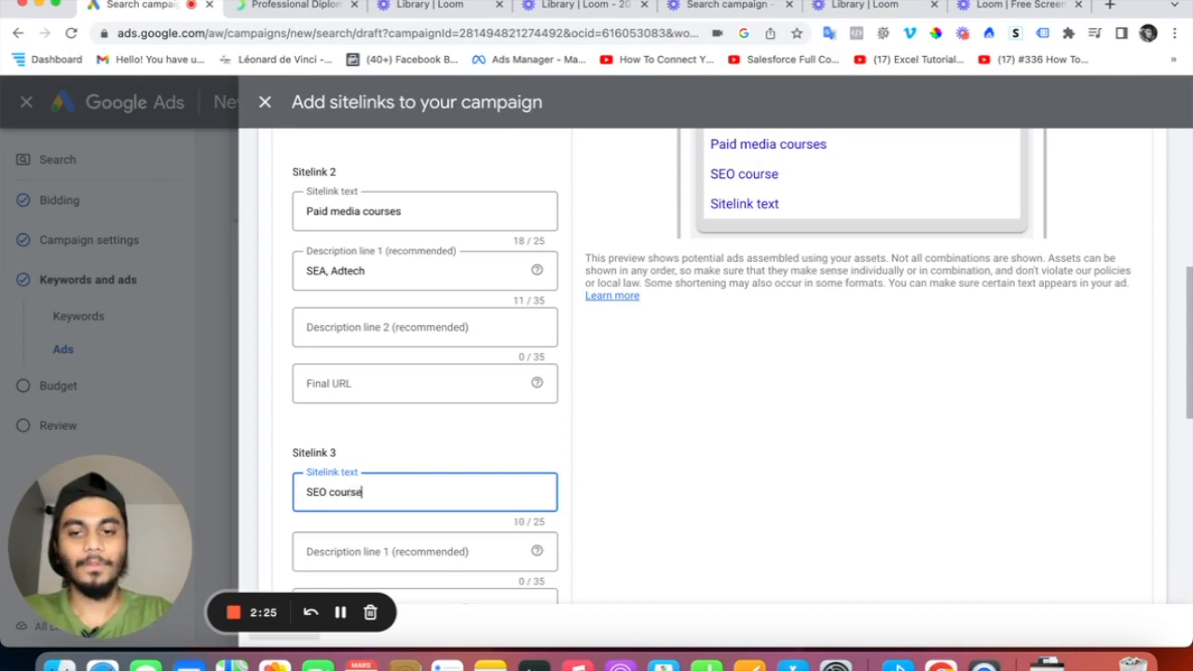
Examine how the four sitelinks appear in the mobile ad preview.
{"action": "scroll", "coordinate": [418, 469], "scroll_direction": "down", "scroll_amount": 2}
{"action": "scroll", "coordinate": [799, 493], "scroll_direction": "down", "scroll_amount": 2}
{"action": "scroll", "coordinate": [760, 455], "scroll_direction": "up", "scroll_amount": 8}
{"action": "left_click_drag", "start_coordinate": [732, 413], "coordinate": [786, 416]}
{"action": "left_click_drag", "start_coordinate": [731, 444], "coordinate": [836, 447]}
{"action": "left_click_drag", "start_coordinate": [714, 474], "coordinate": [791, 475]}
{"action": "left_click_drag", "start_coordinate": [712, 503], "coordinate": [837, 509]}
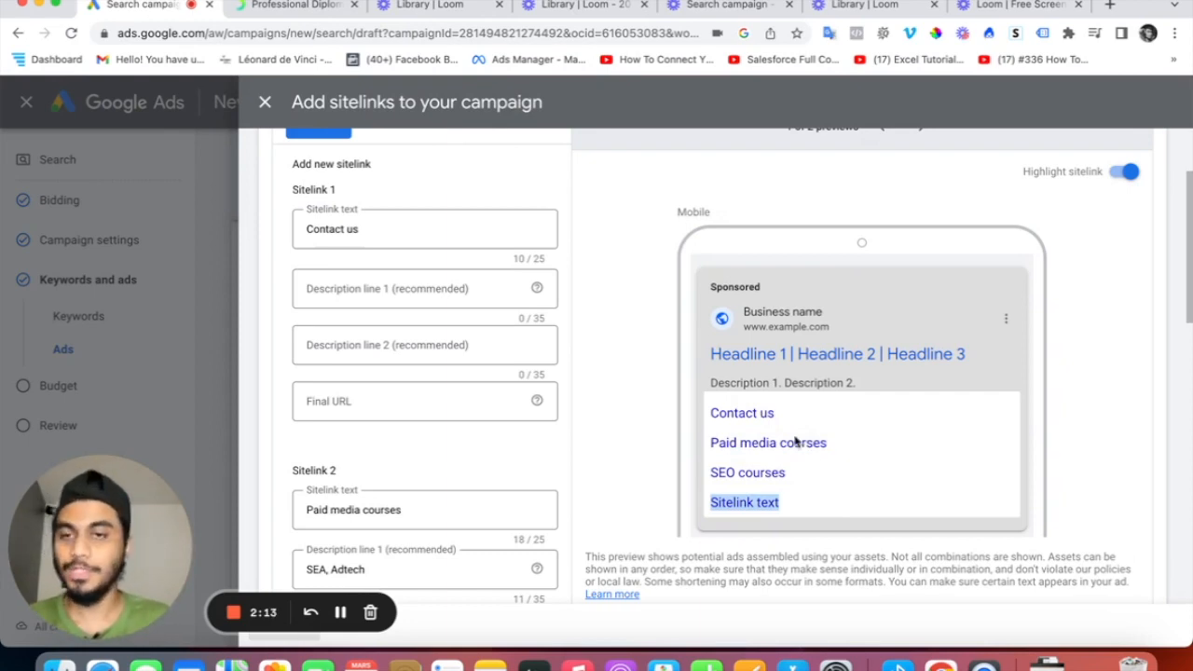
Expand the sitelink URL options and examine the tracking template and final URL suffix fields, leaving them empty.
{"action": "scroll", "coordinate": [797, 446], "scroll_direction": "up", "scroll_amount": 2}
{"action": "scroll", "coordinate": [754, 487], "scroll_direction": "down", "scroll_amount": 7}
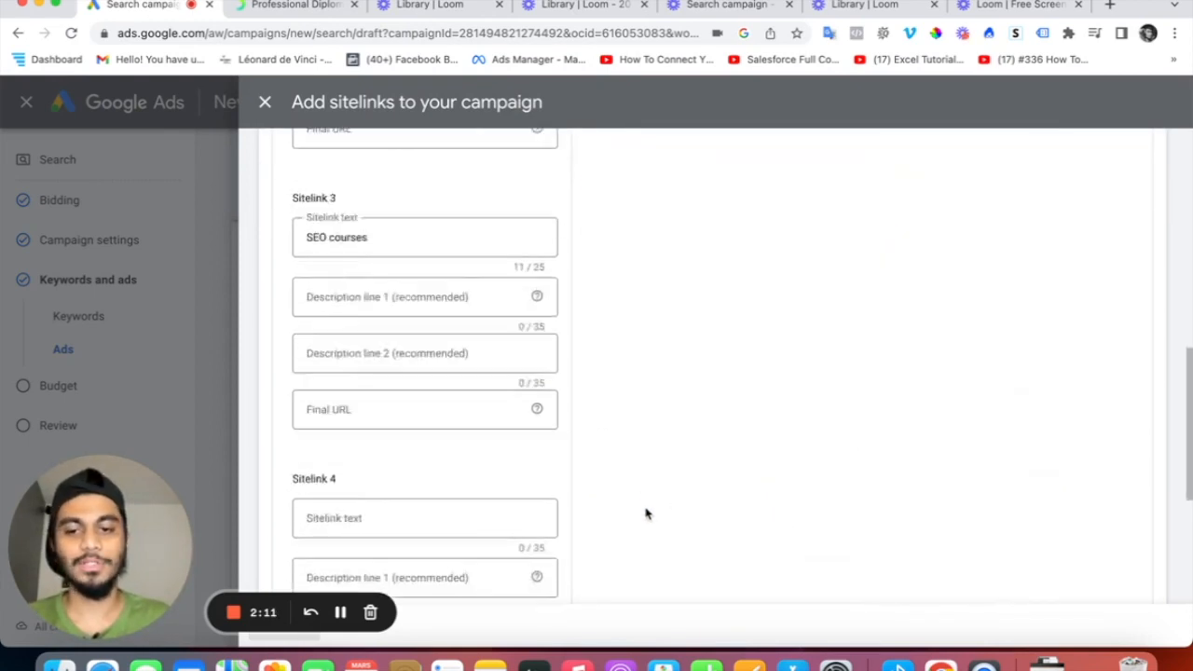
{"action": "scroll", "coordinate": [646, 514], "scroll_direction": "down", "scroll_amount": 4}
{"action": "left_click", "coordinate": [296, 473]}
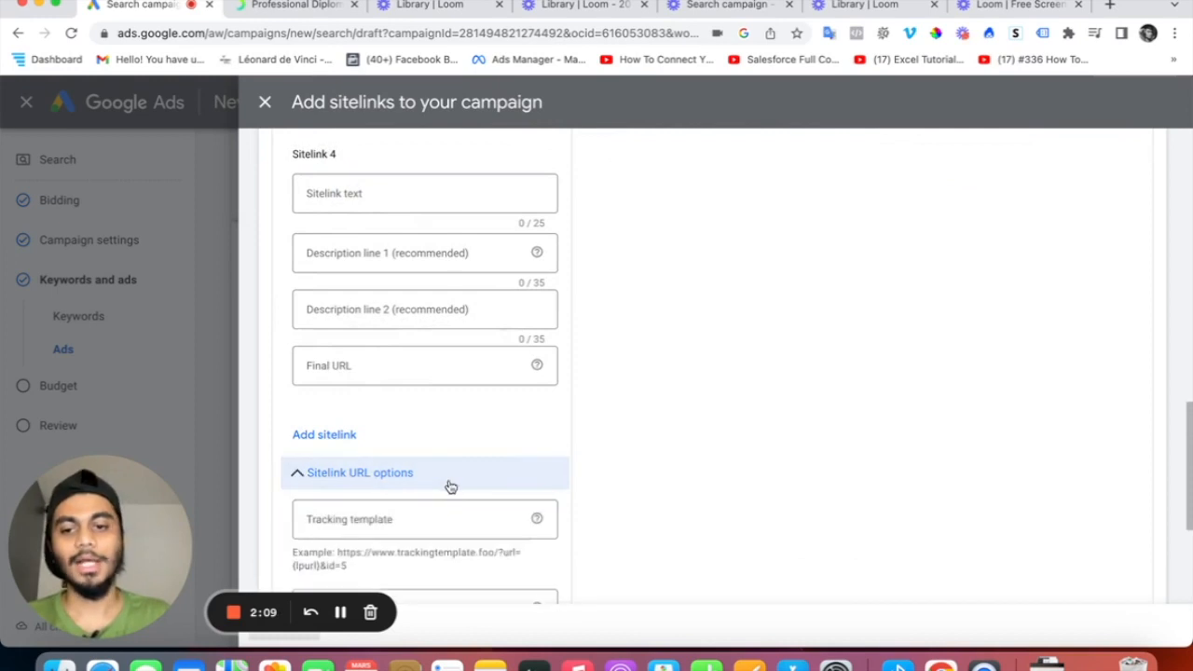
{"action": "scroll", "coordinate": [450, 486], "scroll_direction": "down", "scroll_amount": 5}
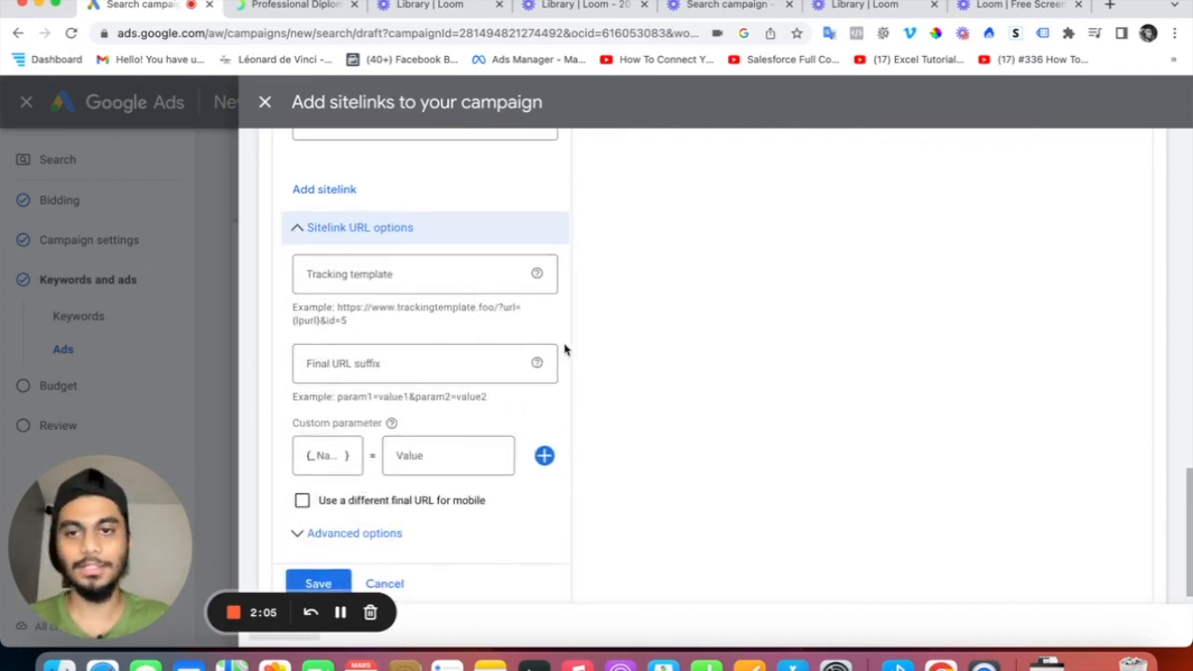
{"action": "scroll", "coordinate": [529, 333], "scroll_direction": "up", "scroll_amount": 10}
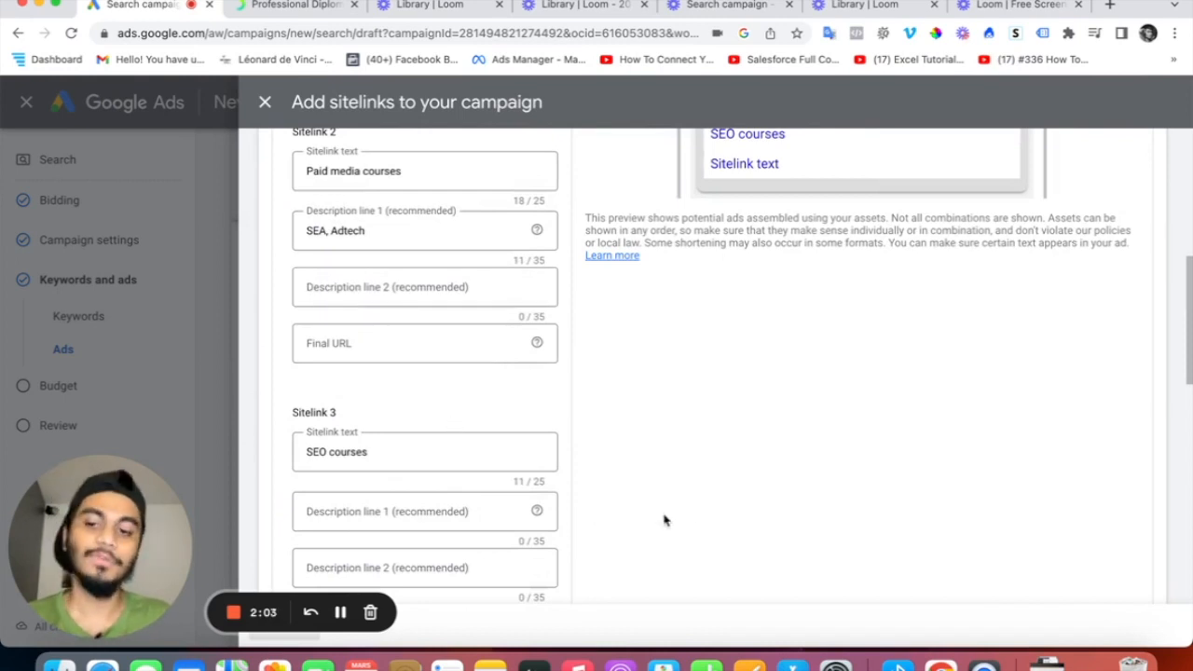
{"action": "scroll", "coordinate": [733, 544], "scroll_direction": "down", "scroll_amount": 10}
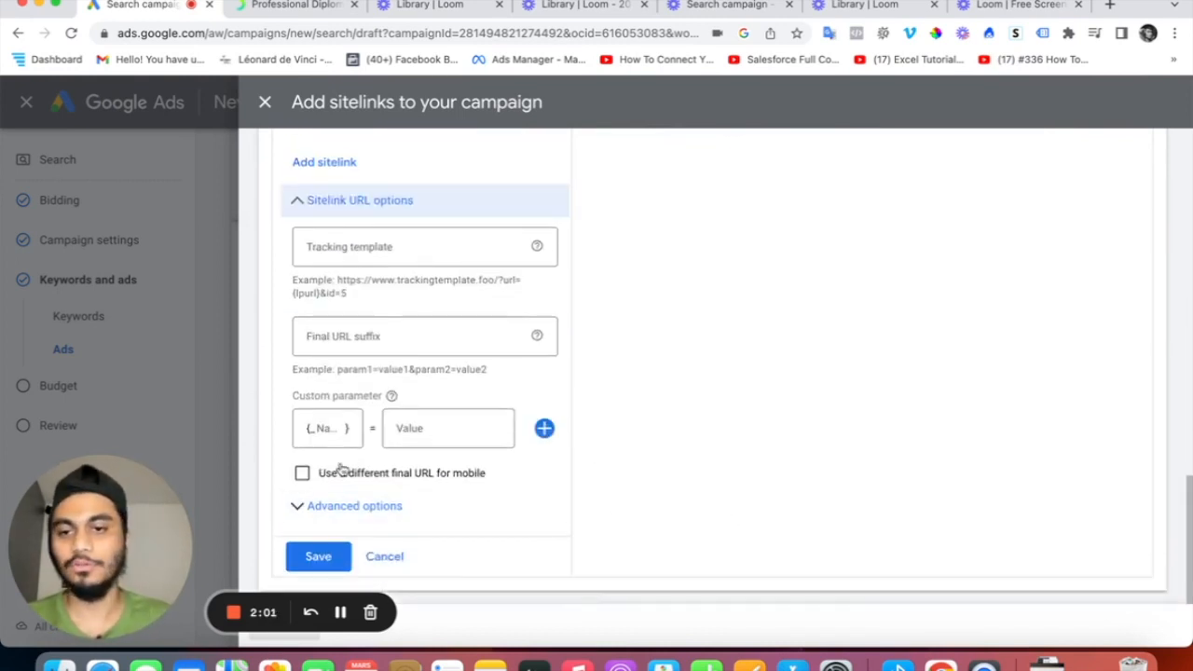
{"action": "left_click", "coordinate": [388, 337]}
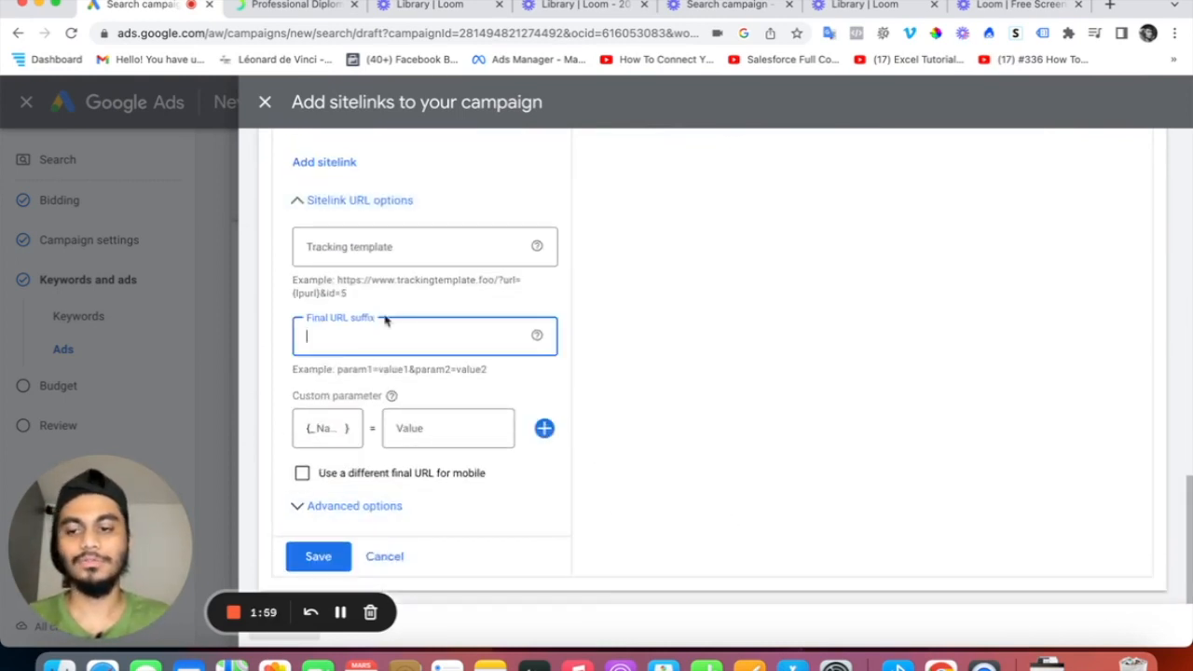
{"action": "left_click", "coordinate": [387, 258]}
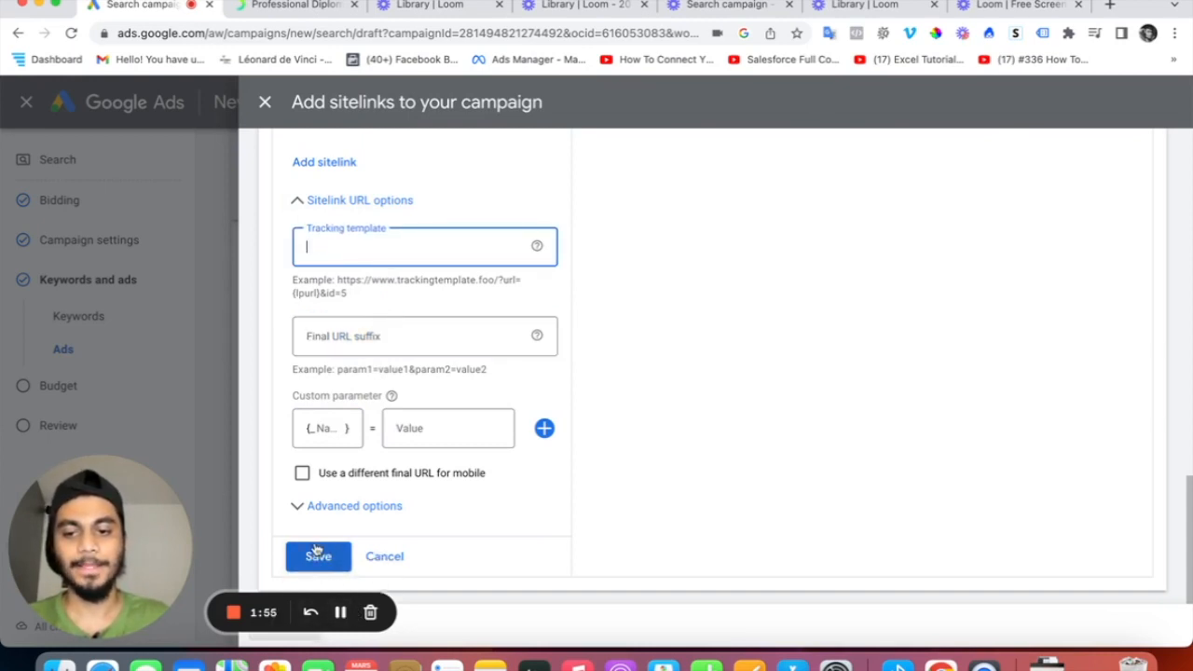
Cancel the new sitelinks and return to the ad form without adding any.
{"action": "left_click", "coordinate": [388, 558]}
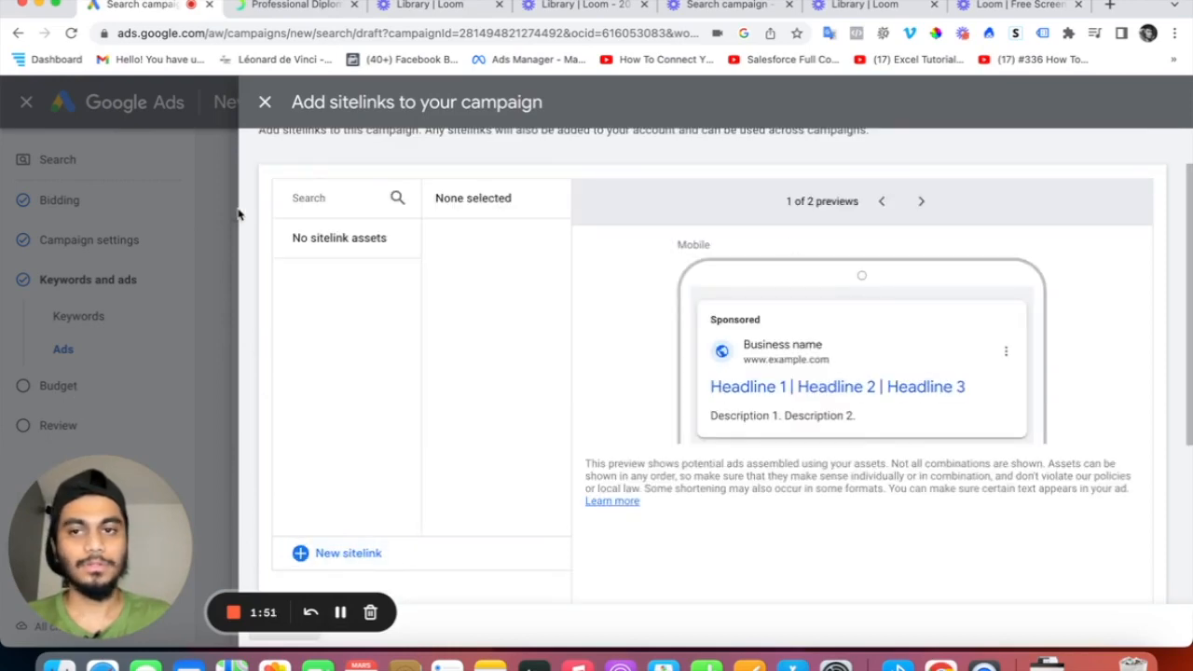
{"action": "left_click", "coordinate": [266, 104]}
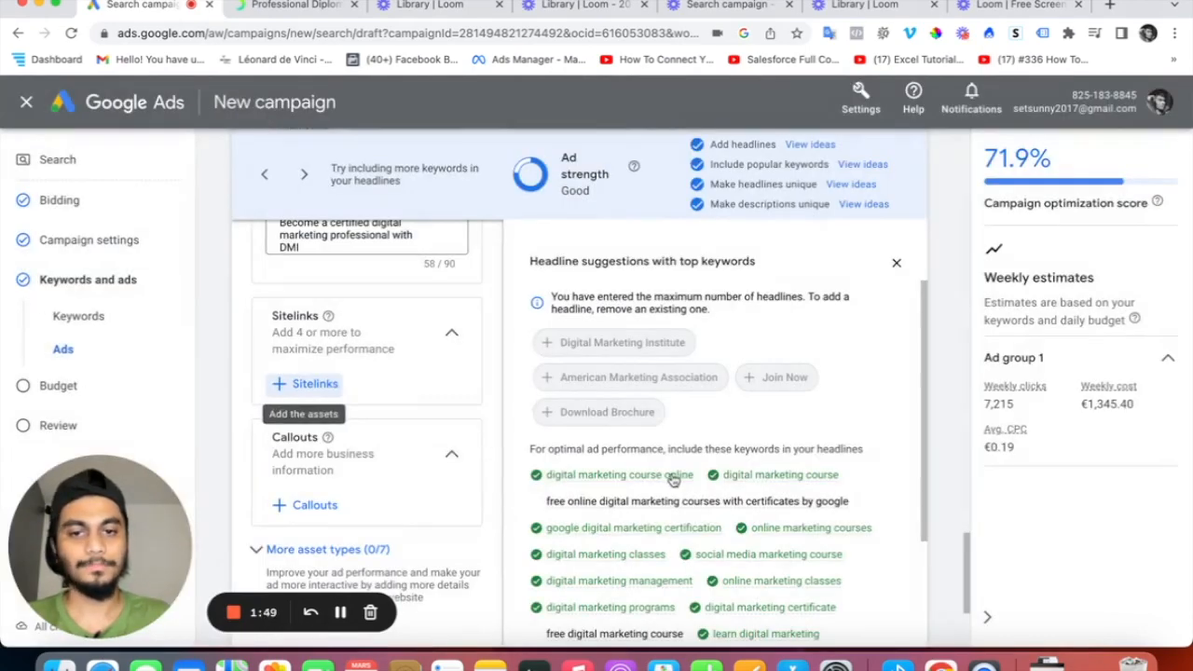
{"action": "scroll", "coordinate": [401, 417], "scroll_direction": "down", "scroll_amount": 3}
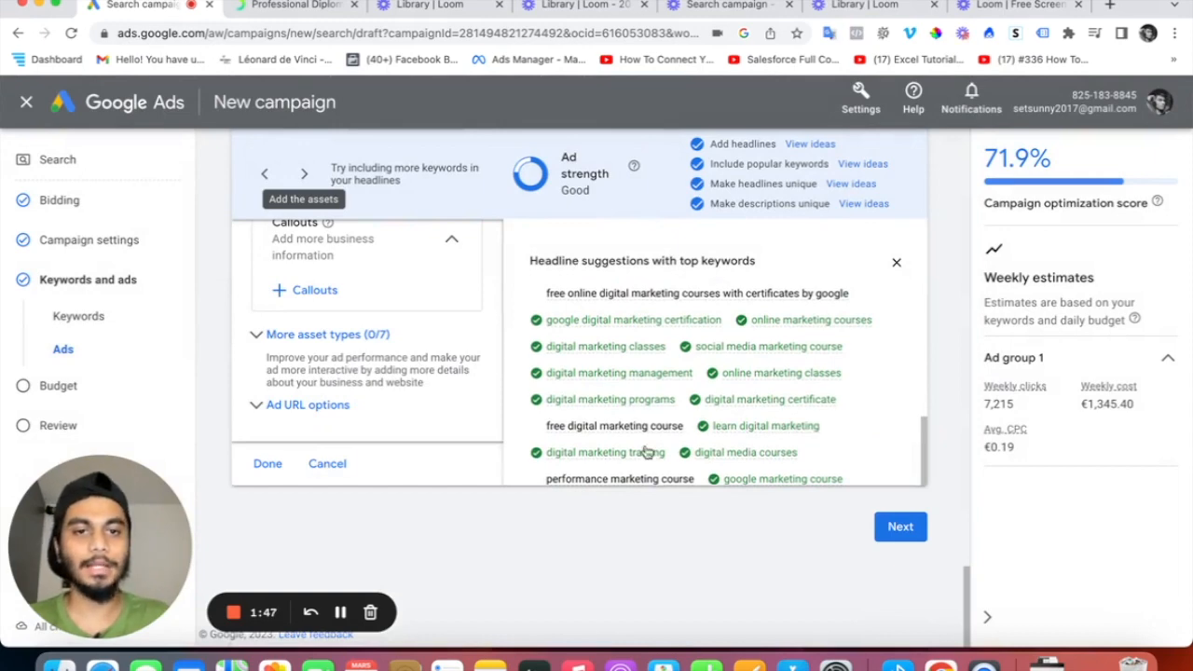
{"action": "scroll", "coordinate": [647, 453], "scroll_direction": "up", "scroll_amount": 3}
Go to the budget settings and set a custom average daily budget of €50 for the campaign.
{"action": "left_click", "coordinate": [52, 387]}
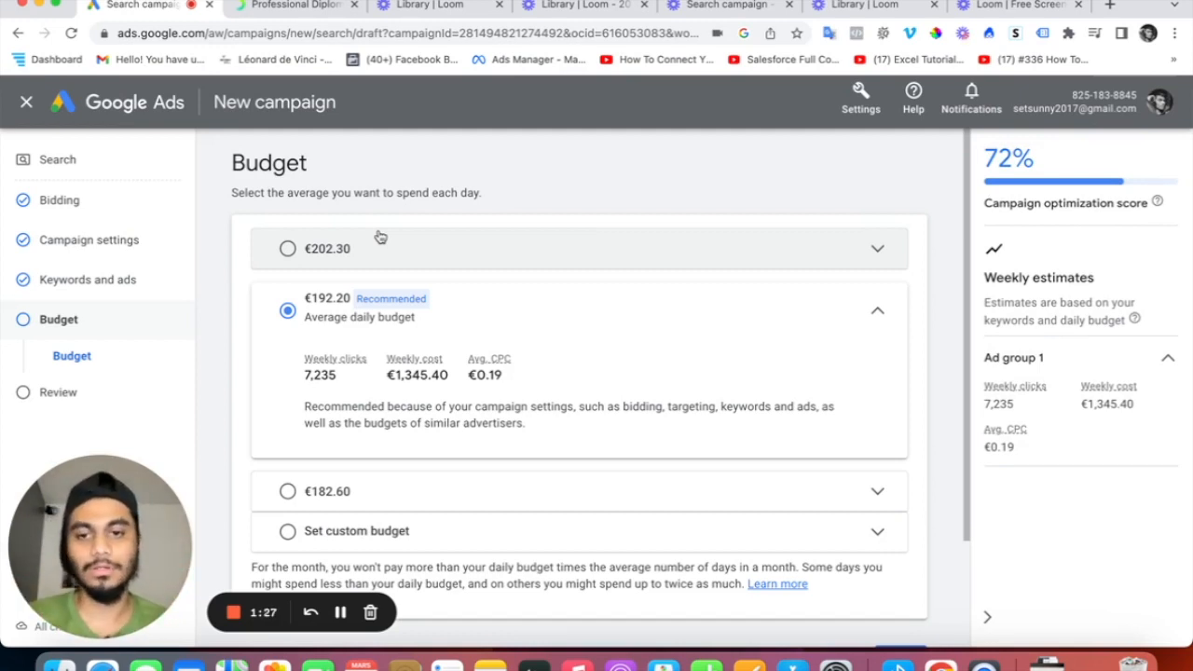
{"action": "scroll", "coordinate": [496, 339], "scroll_direction": "down", "scroll_amount": 1}
{"action": "scroll", "coordinate": [509, 350], "scroll_direction": "up", "scroll_amount": 1}
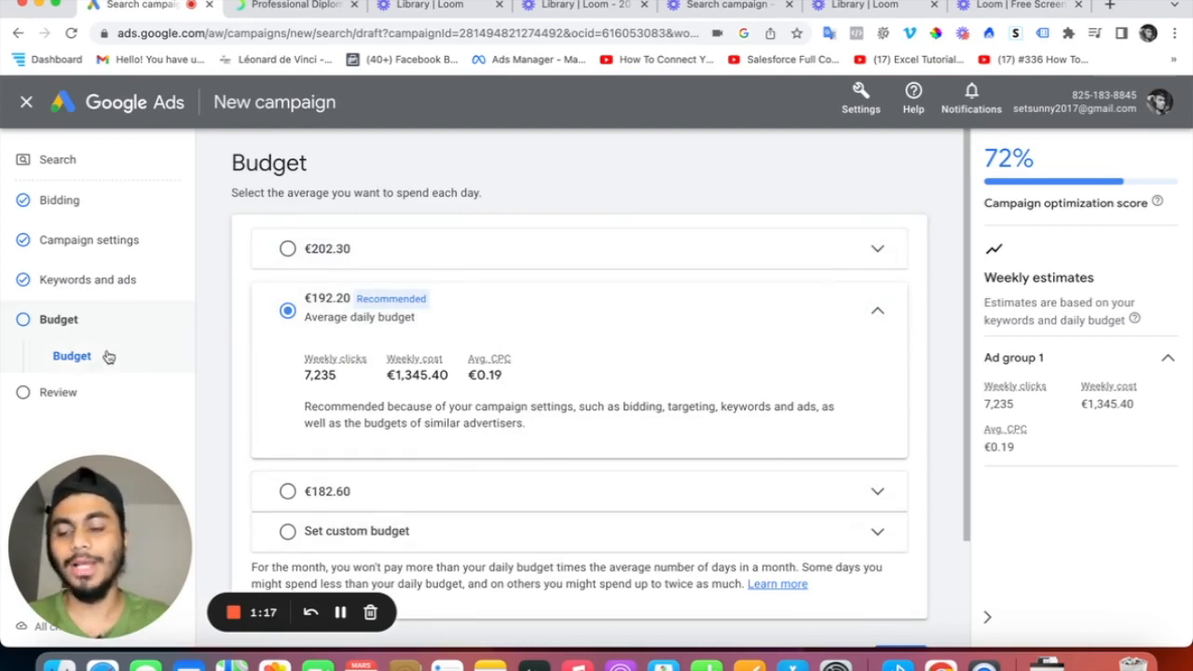
{"action": "scroll", "coordinate": [634, 401], "scroll_direction": "down", "scroll_amount": 3}
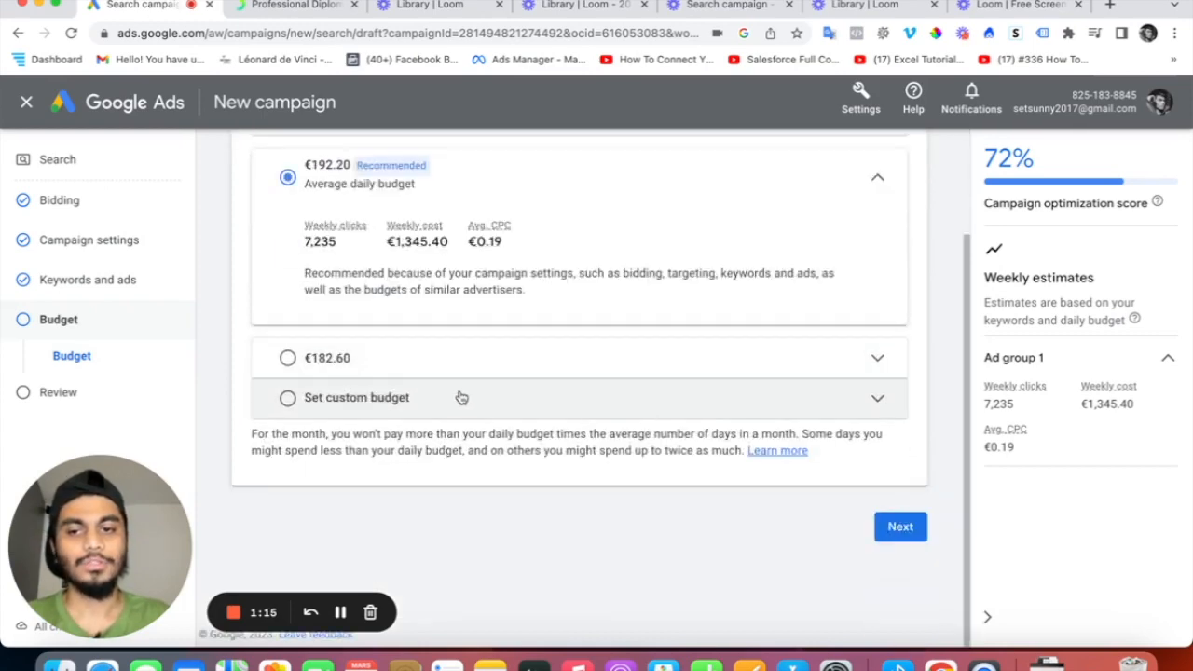
{"action": "left_click", "coordinate": [458, 397]}
{"action": "left_click_drag", "start_coordinate": [365, 328], "coordinate": [311, 330]}
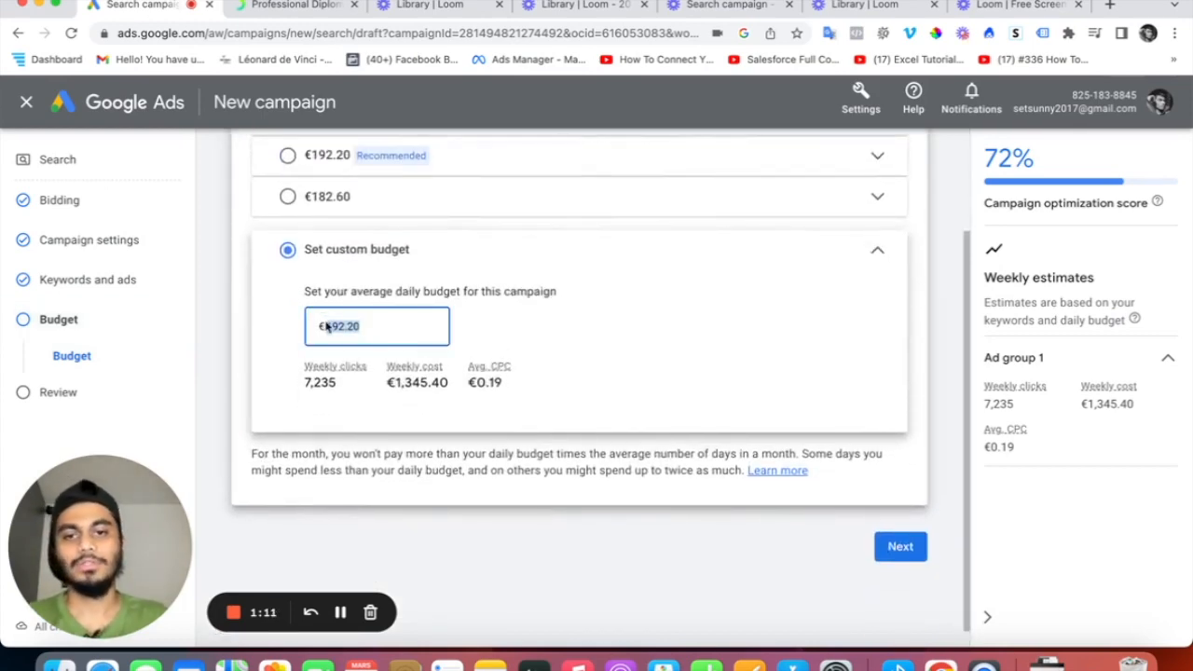
{"action": "left_click", "coordinate": [428, 326]}
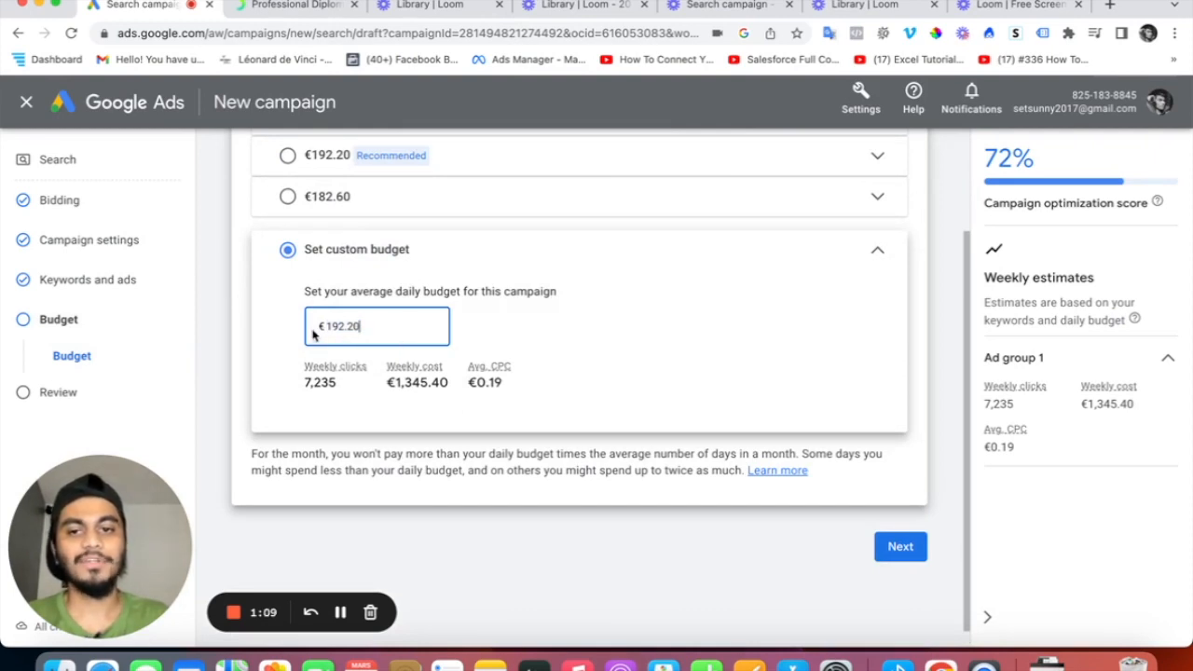
{"action": "left_click_drag", "start_coordinate": [373, 325], "coordinate": [319, 321]}
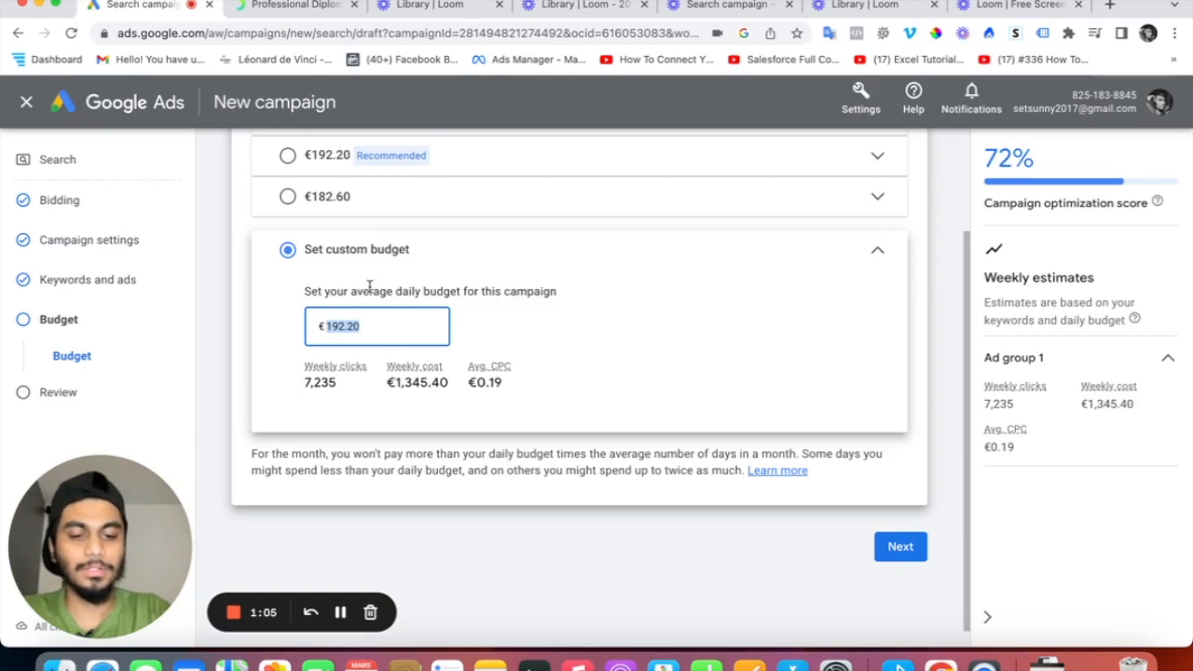
{"action": "type", "text": "50"}
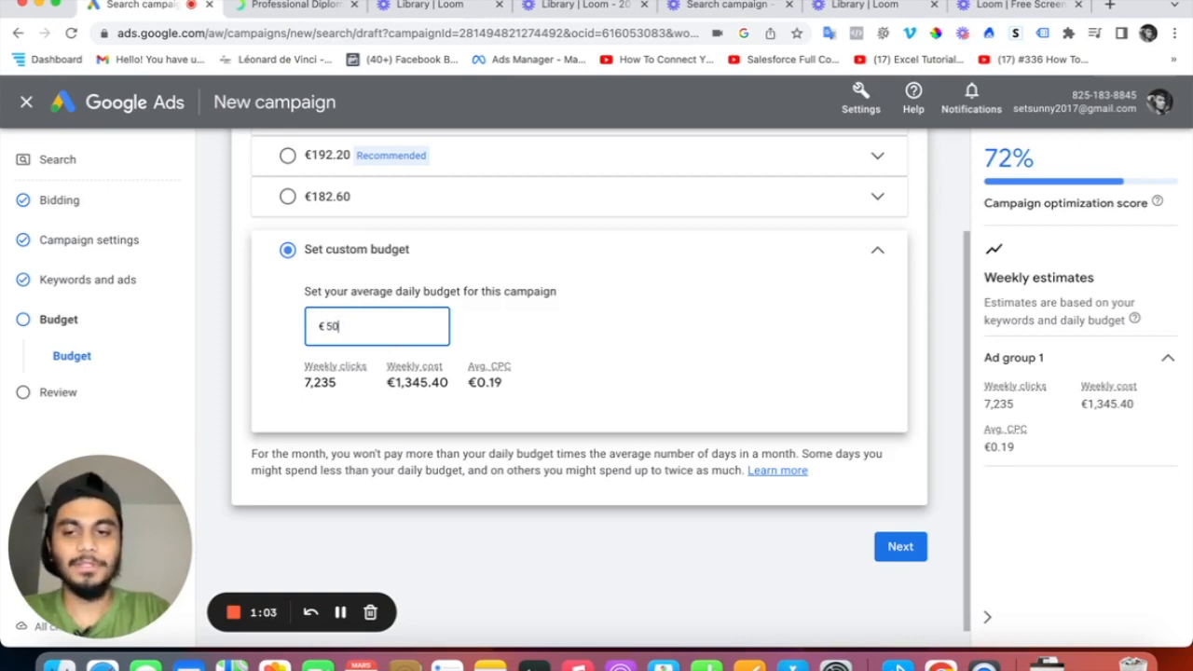
{"action": "left_click", "coordinate": [697, 351]}
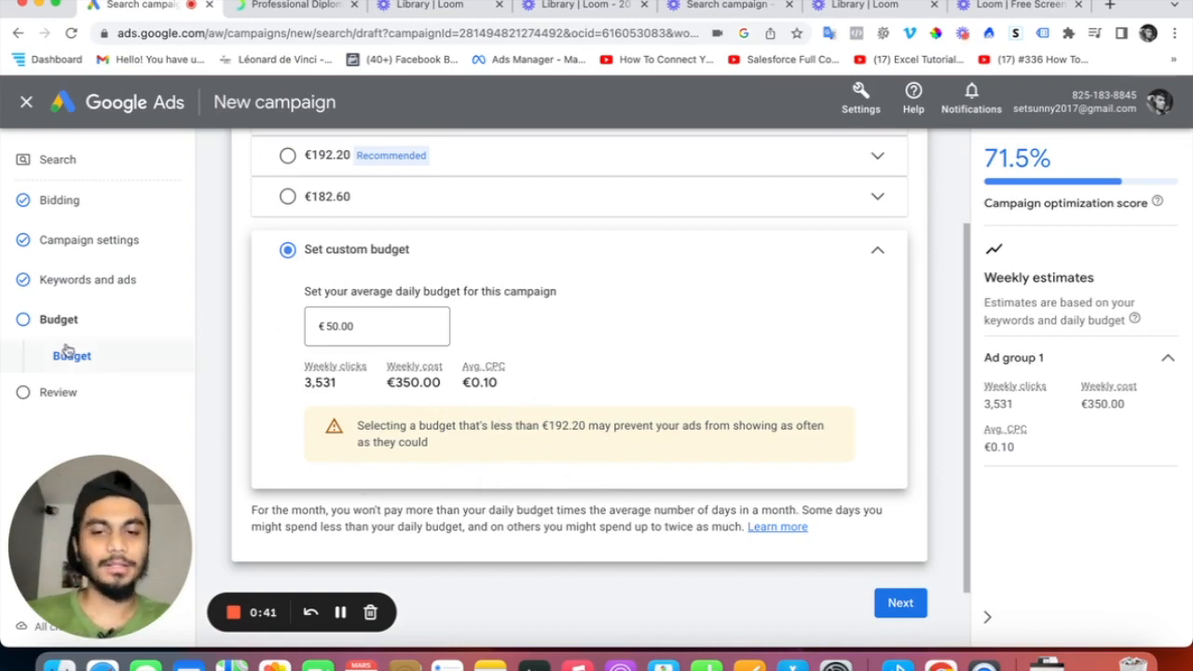
Proceed to the review, check the summary of bidding, settings, keywords, ads and budget, and publish the Leads_DMI campaign.
{"action": "left_click", "coordinate": [901, 603]}
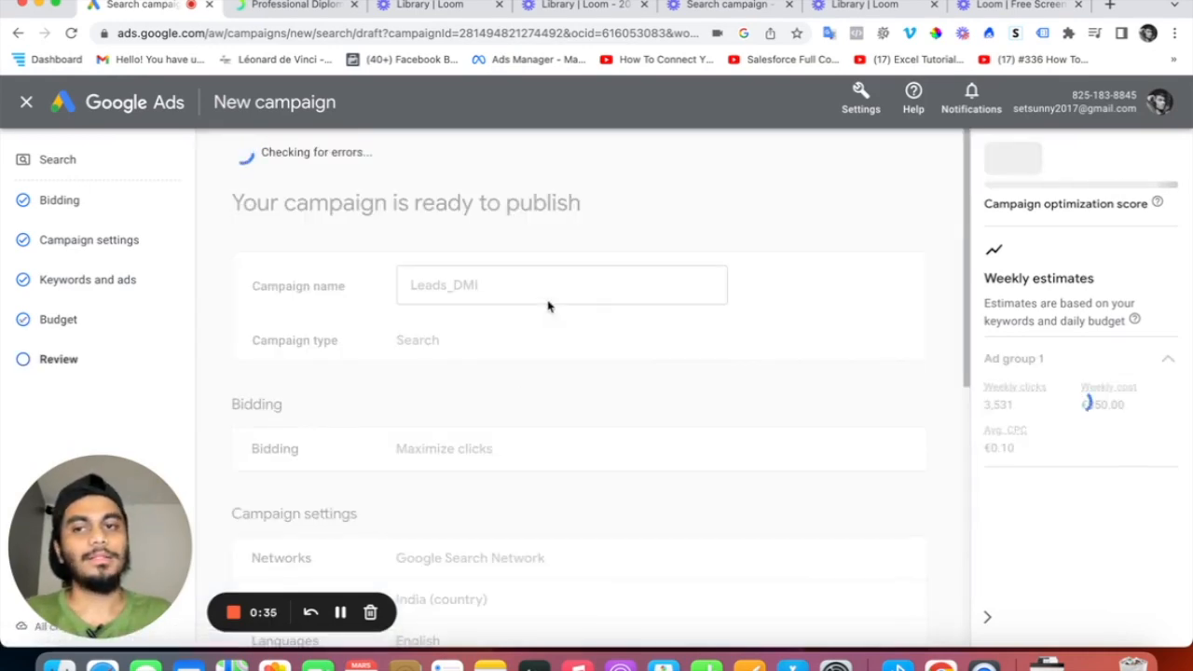
{"action": "scroll", "coordinate": [729, 480], "scroll_direction": "down", "scroll_amount": 1}
{"action": "scroll", "coordinate": [729, 480], "scroll_direction": "down", "scroll_amount": 7}
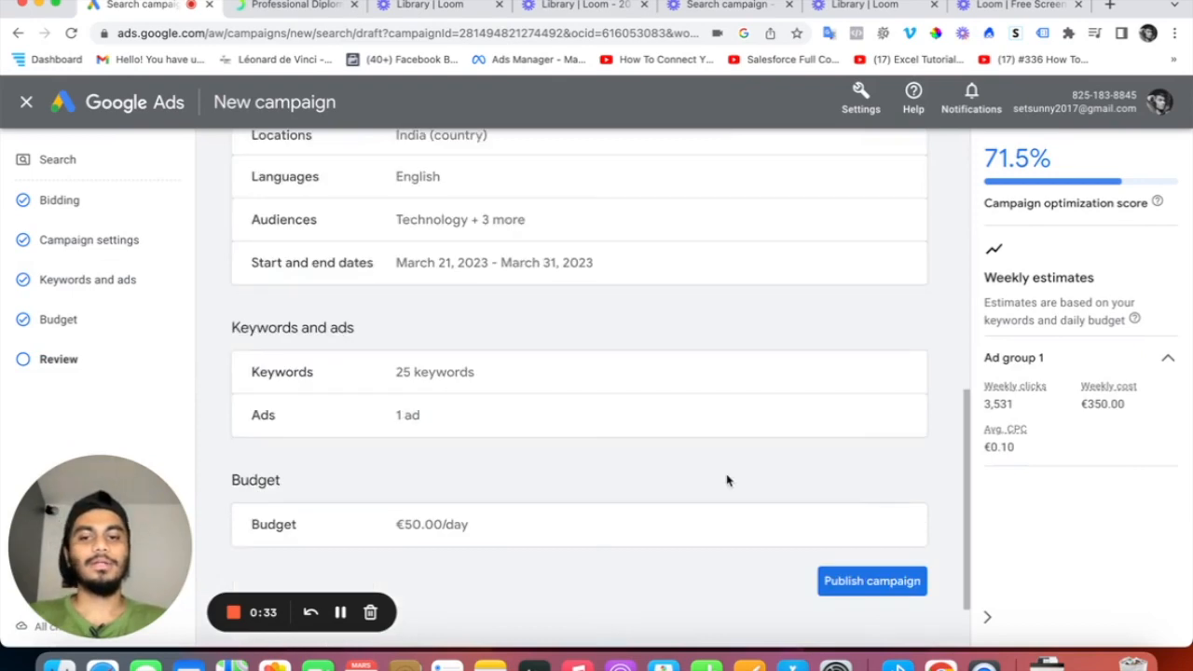
{"action": "scroll", "coordinate": [936, 485], "scroll_direction": "up", "scroll_amount": 8}
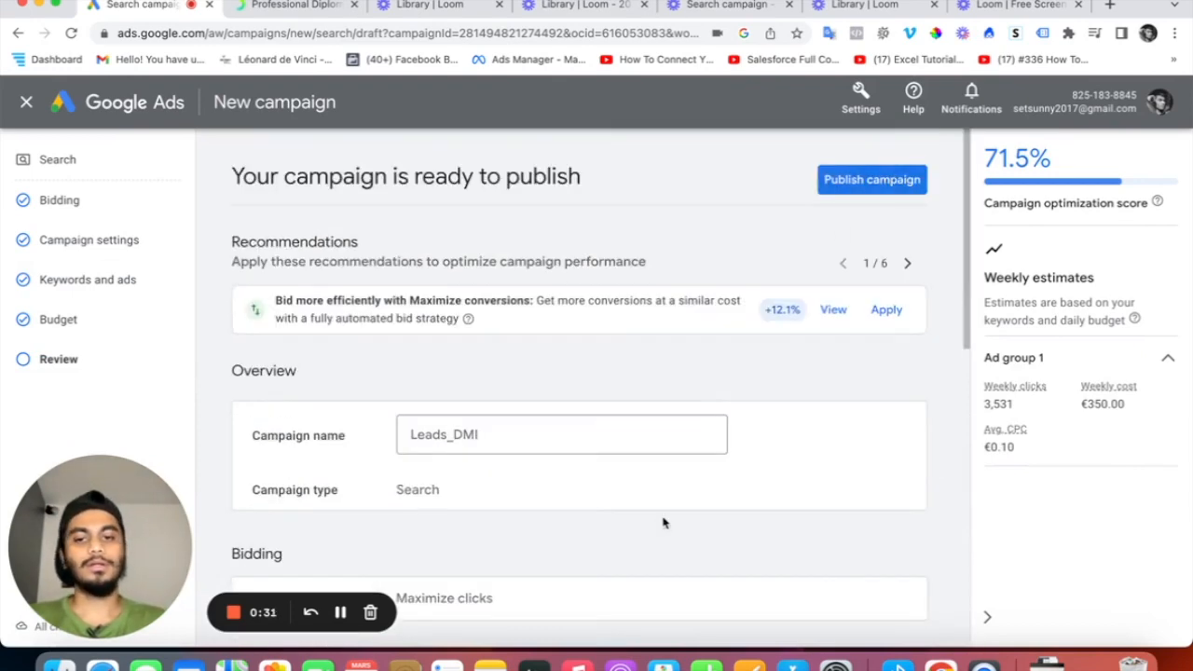
{"action": "scroll", "coordinate": [663, 523], "scroll_direction": "down", "scroll_amount": 10}
{"action": "scroll", "coordinate": [546, 354], "scroll_direction": "up", "scroll_amount": 6}
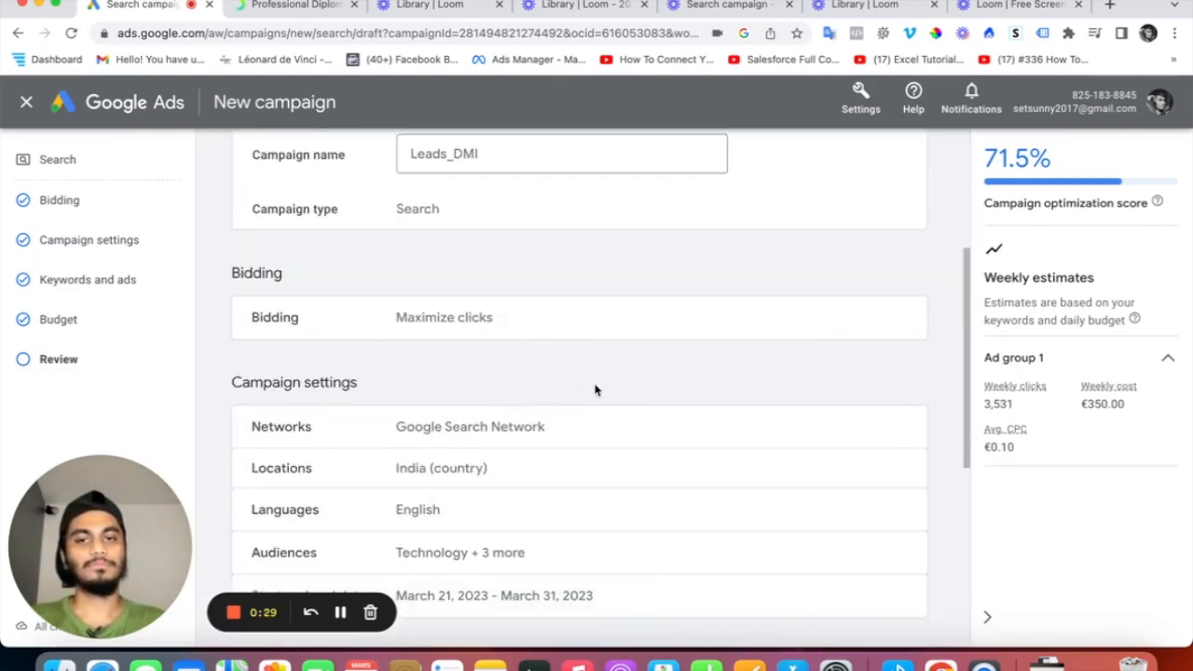
{"action": "scroll", "coordinate": [746, 359], "scroll_direction": "up", "scroll_amount": 3}
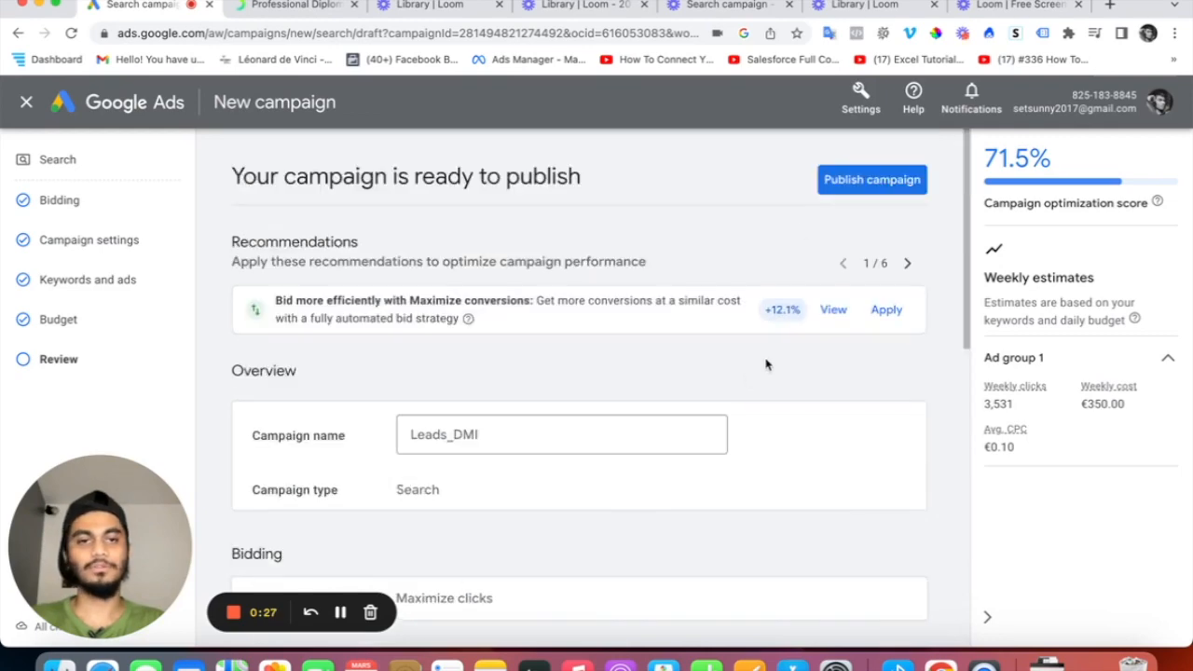
{"action": "left_click", "coordinate": [858, 192]}
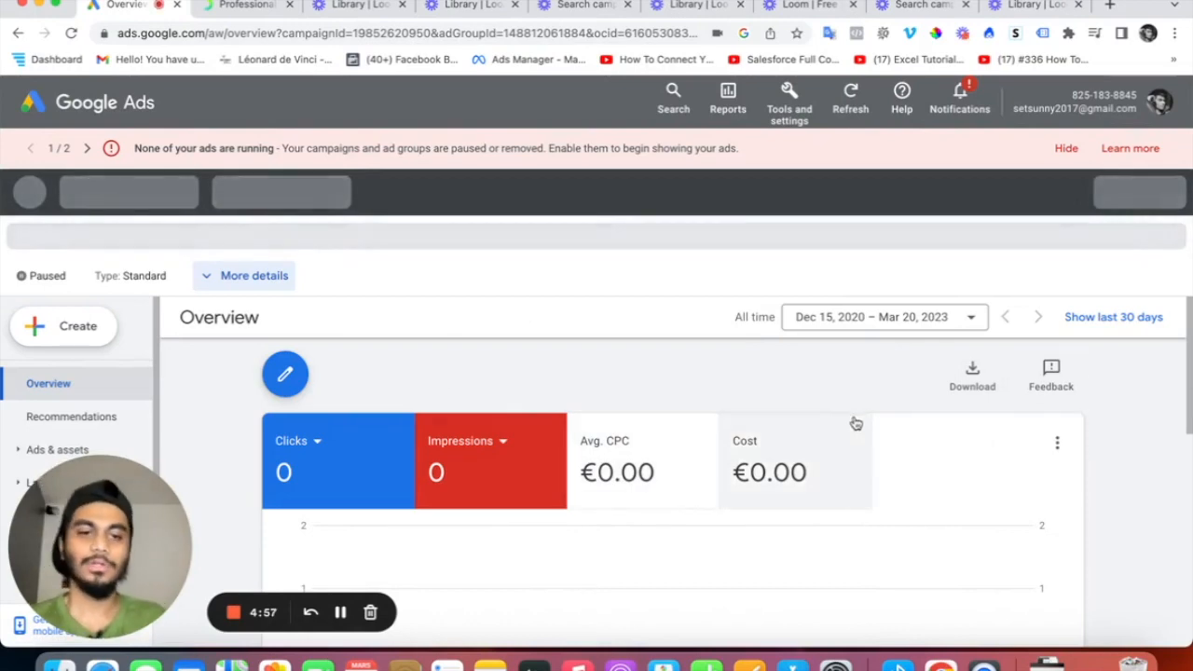
Look over the published campaign's overview, its recommendations and the list of its ads with their status.
{"action": "scroll", "coordinate": [811, 430], "scroll_direction": "down", "scroll_amount": 10}
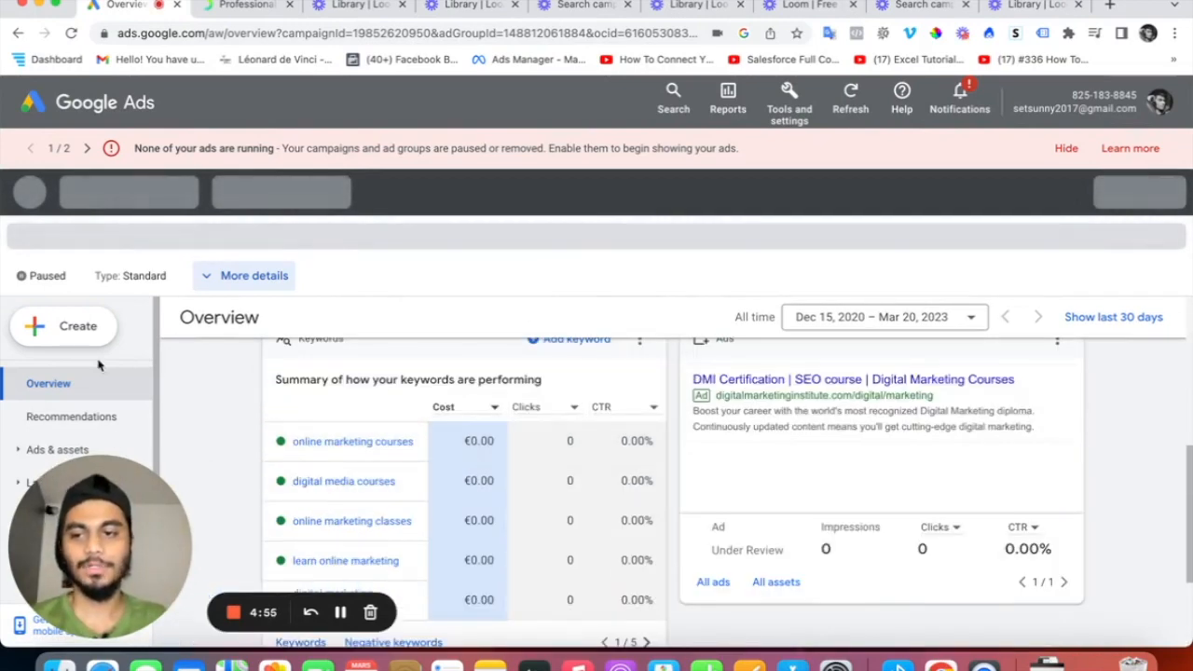
{"action": "left_click_drag", "start_coordinate": [95, 466], "coordinate": [951, 54]}
{"action": "left_click", "coordinate": [64, 422]}
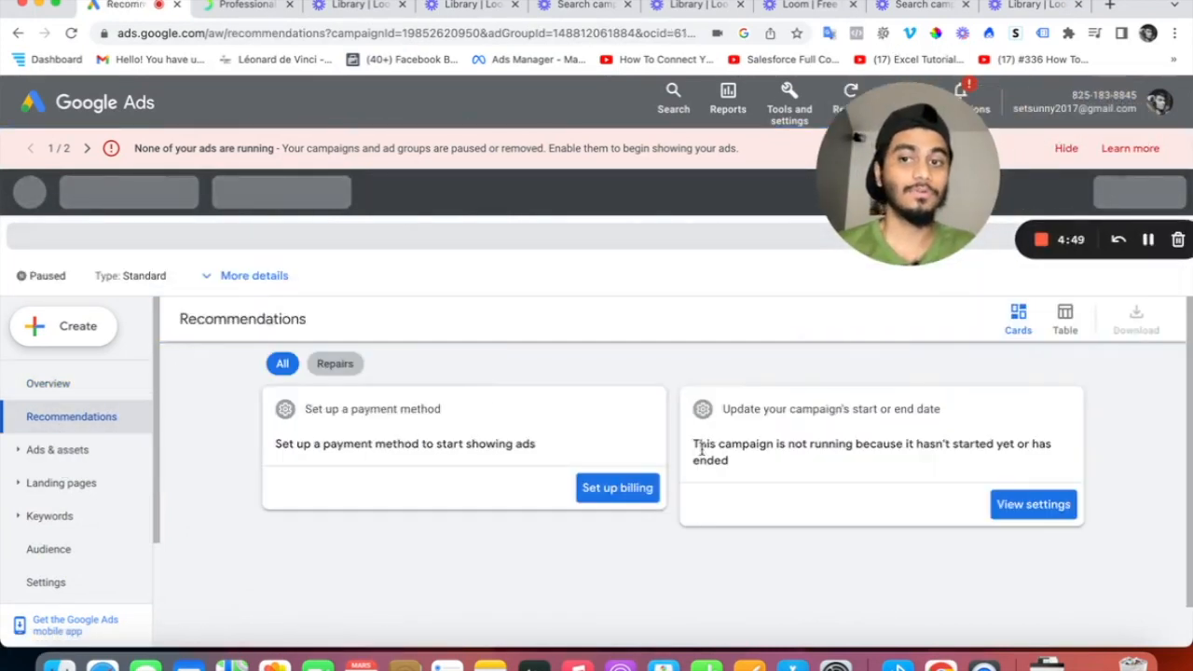
{"action": "left_click", "coordinate": [38, 449]}
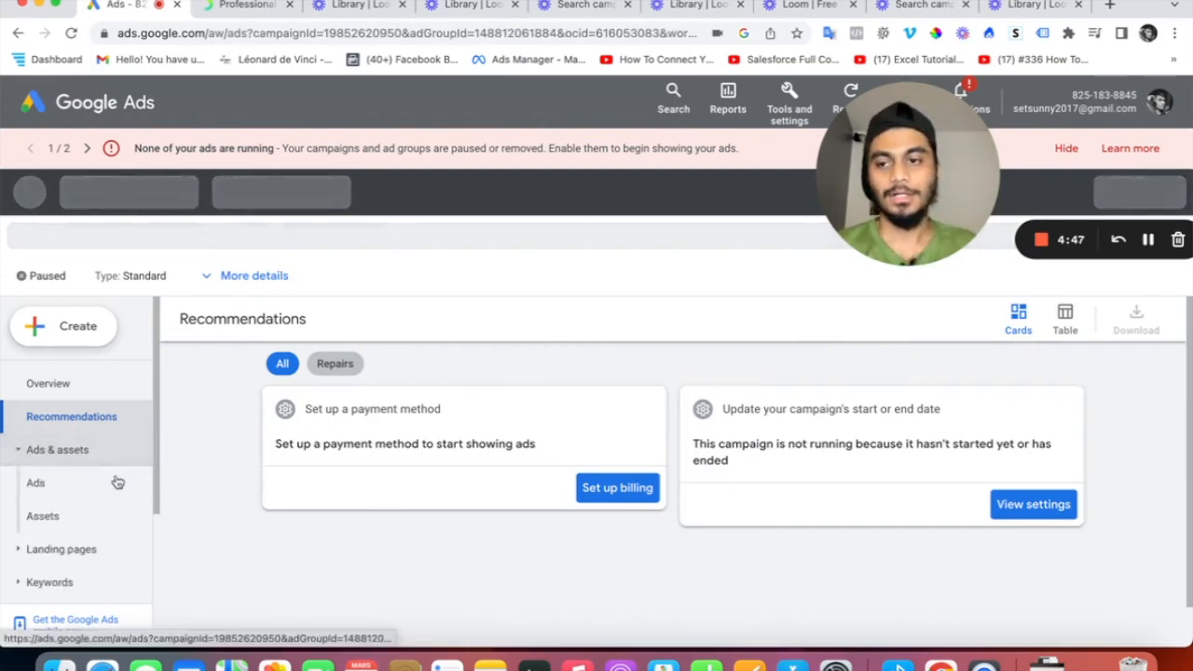
{"action": "scroll", "coordinate": [522, 527], "scroll_direction": "down", "scroll_amount": 2}
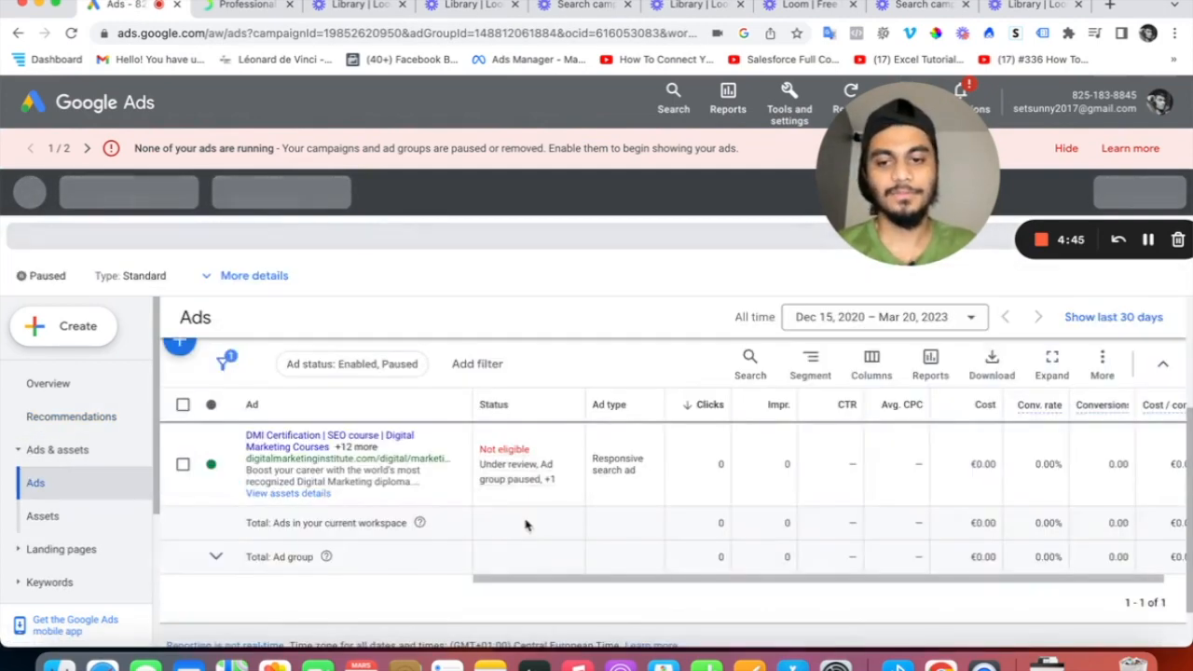
Examine the eligibility details of the DMI Certification ad, then look over the campaign's Assets page.
{"action": "left_click", "coordinate": [503, 469]}
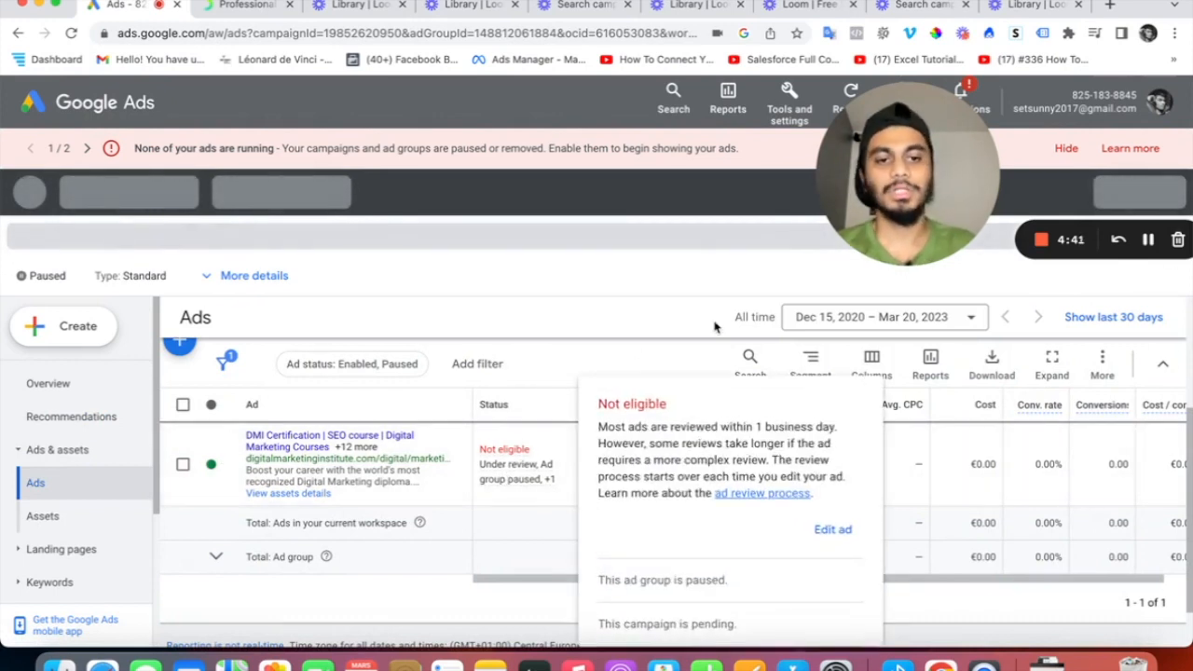
{"action": "left_click", "coordinate": [634, 347]}
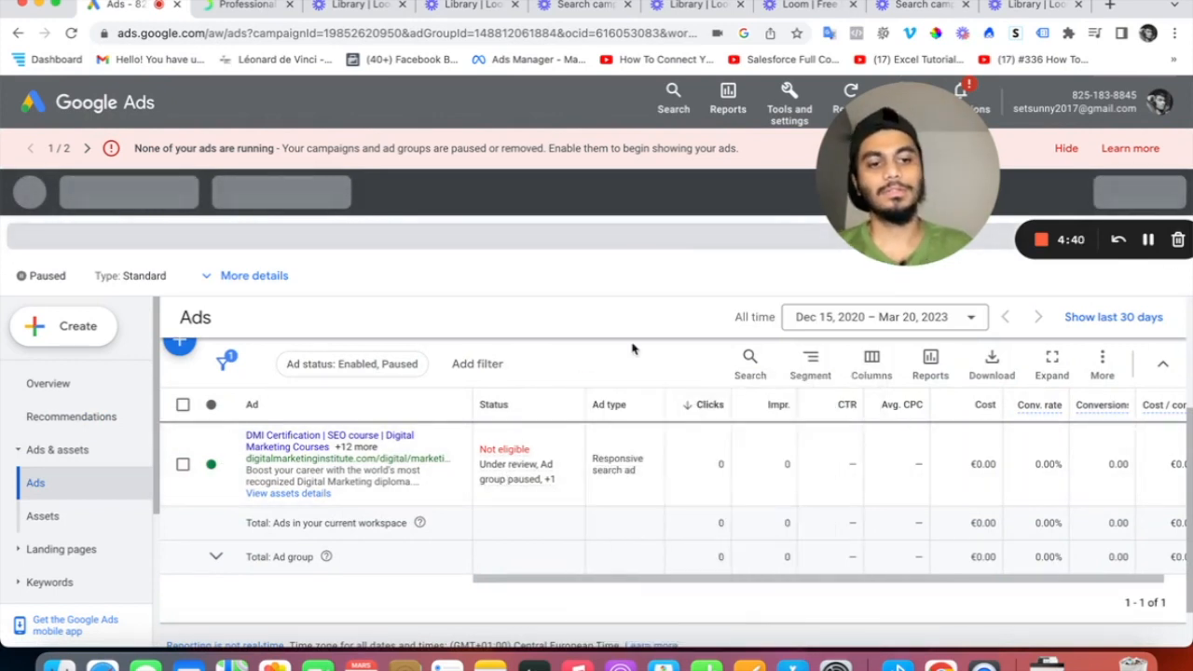
{"action": "left_click", "coordinate": [89, 516]}
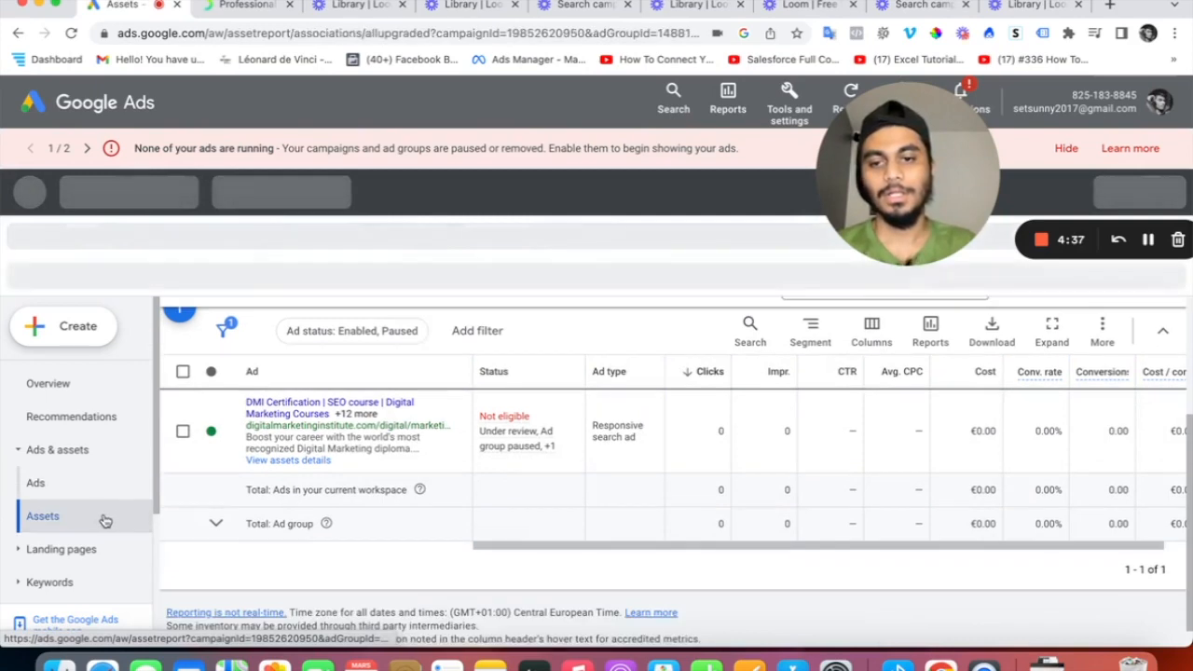
{"action": "scroll", "coordinate": [99, 503], "scroll_direction": "down", "scroll_amount": 3}
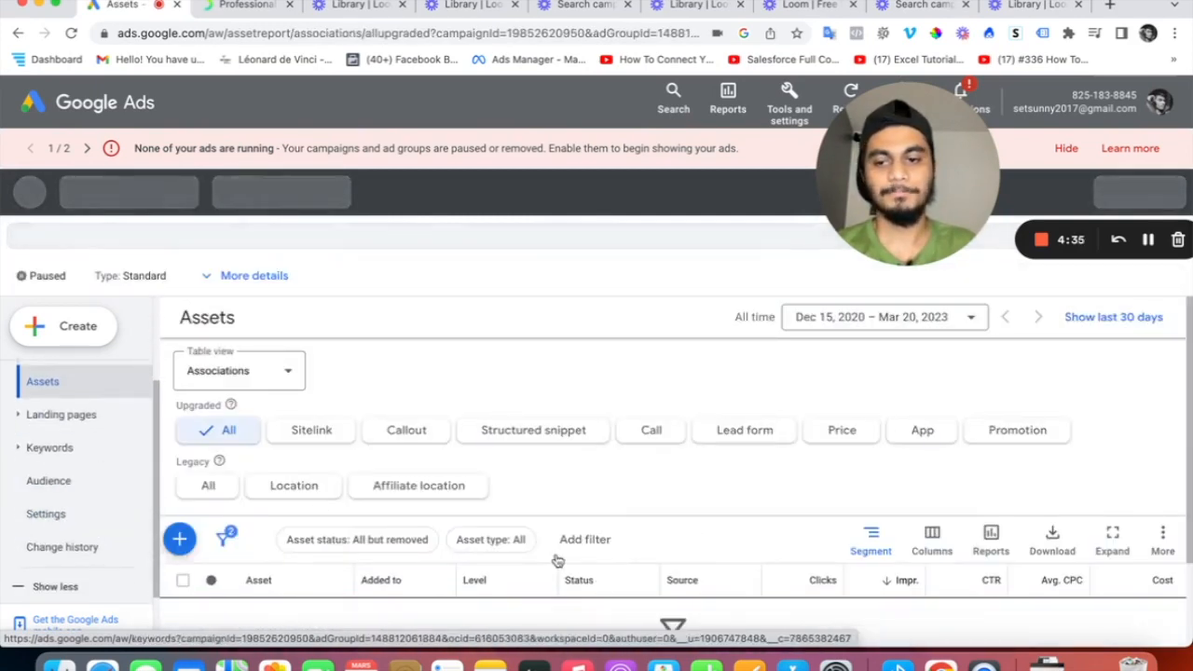
Browse the ad group's search keywords, audience and landing pages reports.
{"action": "left_click", "coordinate": [74, 448]}
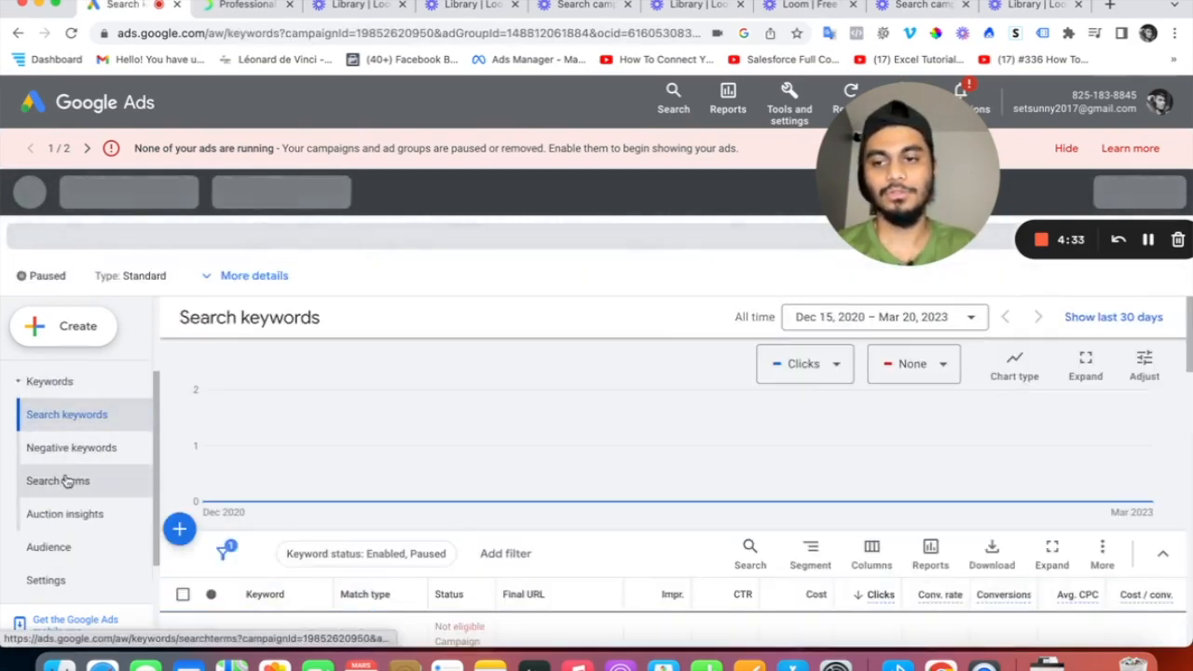
{"action": "left_click", "coordinate": [65, 480]}
{"action": "left_click", "coordinate": [52, 578]}
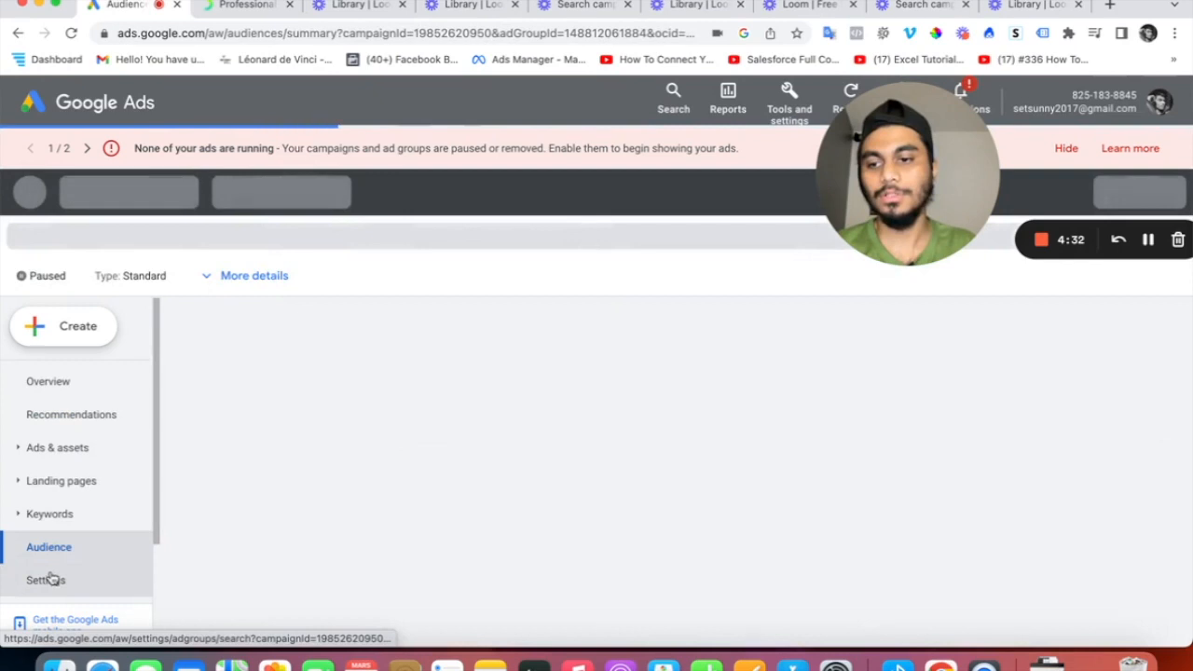
{"action": "left_click", "coordinate": [65, 480]}
{"action": "left_click", "coordinate": [80, 427]}
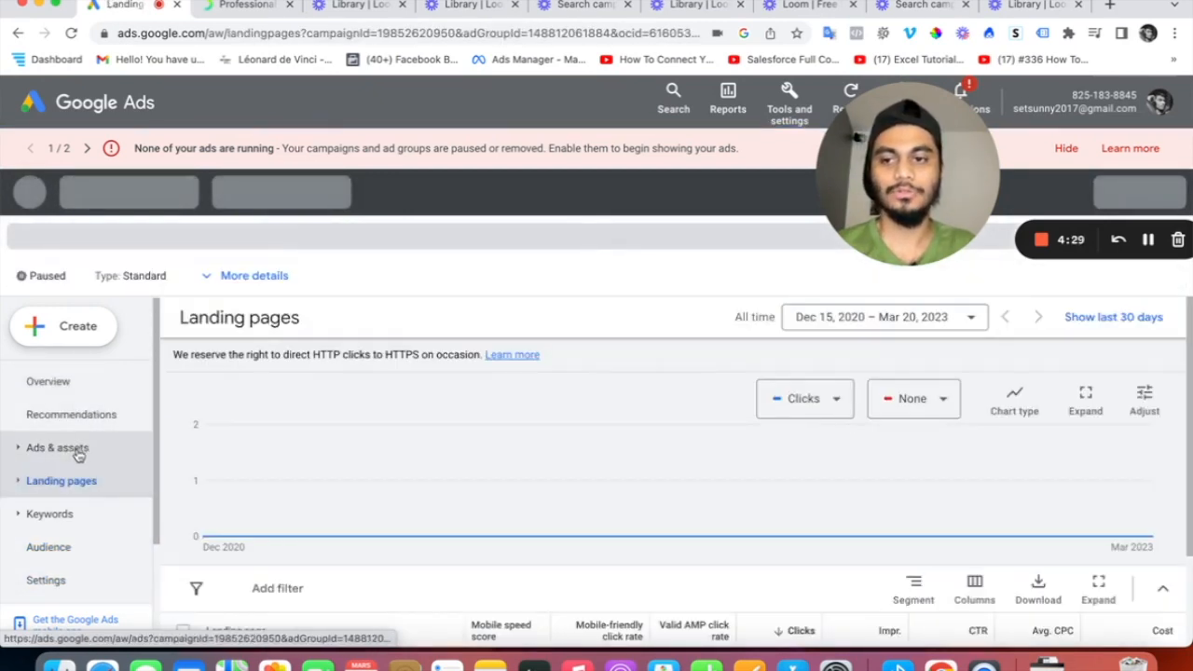
Return to the Ads page and review the recommendations for the ad group.
{"action": "left_click", "coordinate": [78, 451]}
{"action": "left_click", "coordinate": [37, 415]}
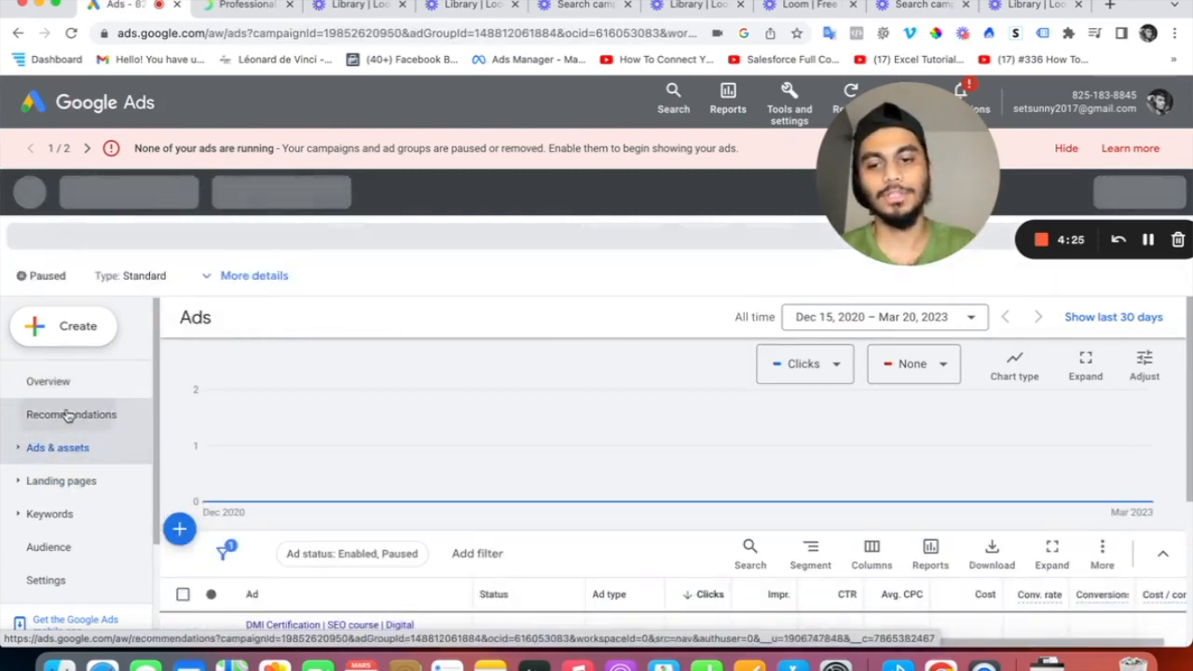
{"action": "left_click", "coordinate": [67, 415]}
{"action": "left_click", "coordinate": [45, 481]}
{"action": "left_click", "coordinate": [45, 514]}
{"action": "left_click", "coordinate": [84, 382]}
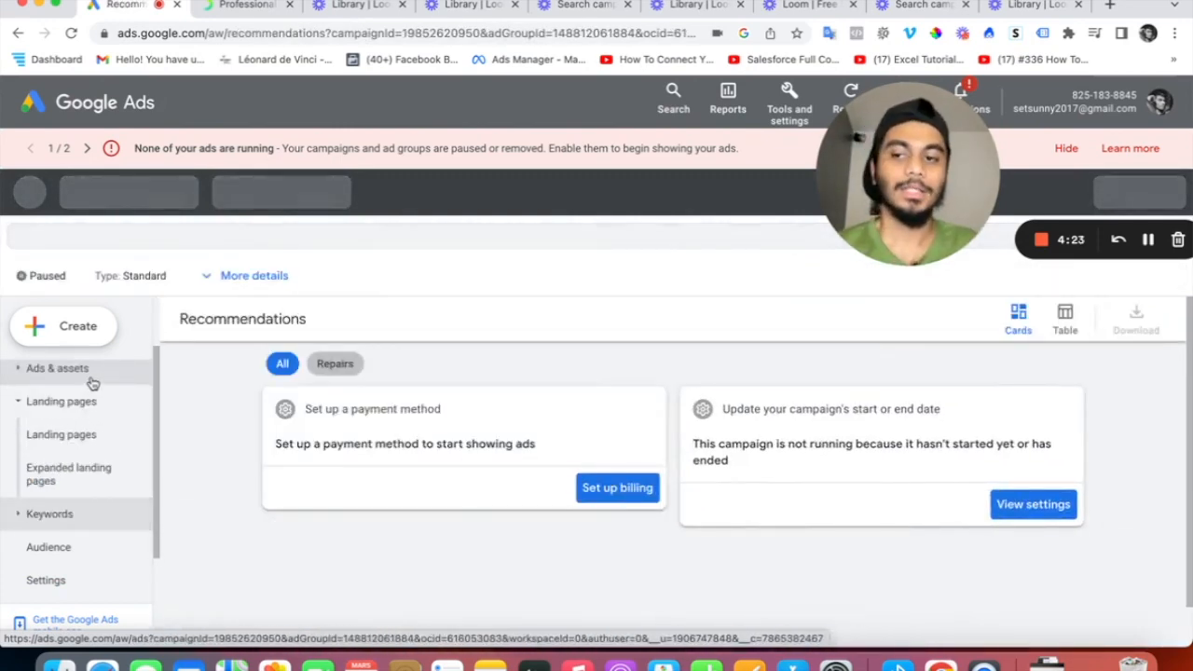
Go through the landing pages, recommendations and expanded landing pages again, ending on the Audience page.
{"action": "left_click", "coordinate": [60, 435]}
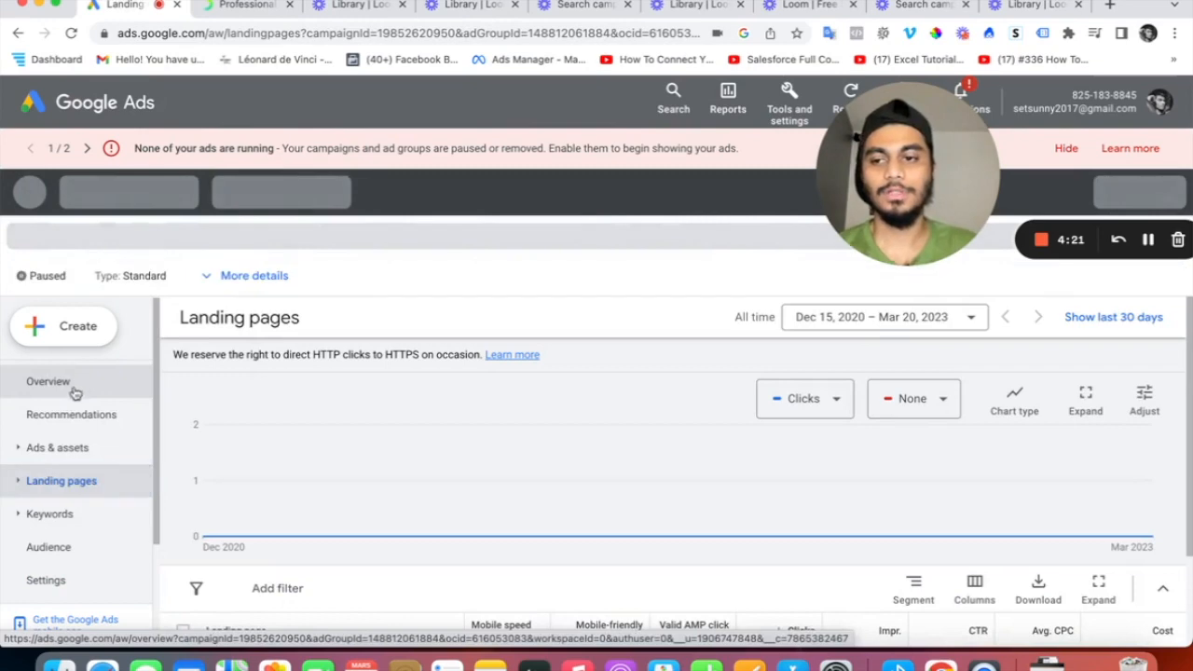
{"action": "left_click", "coordinate": [50, 415]}
{"action": "left_click", "coordinate": [50, 449]}
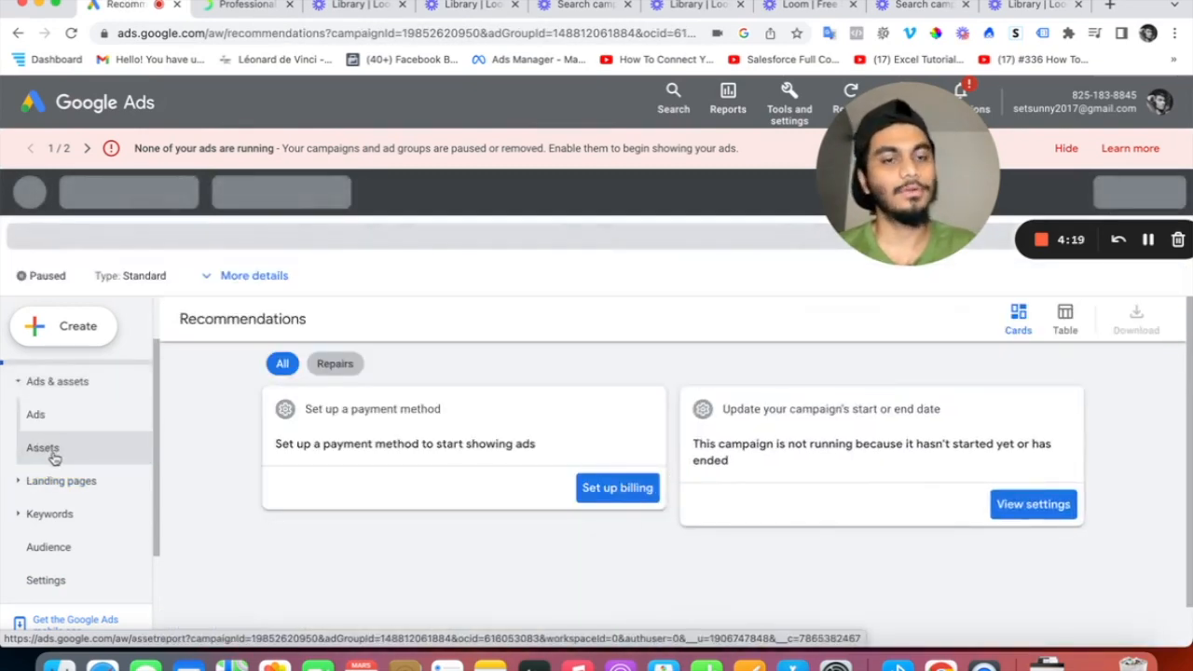
{"action": "left_click", "coordinate": [56, 481]}
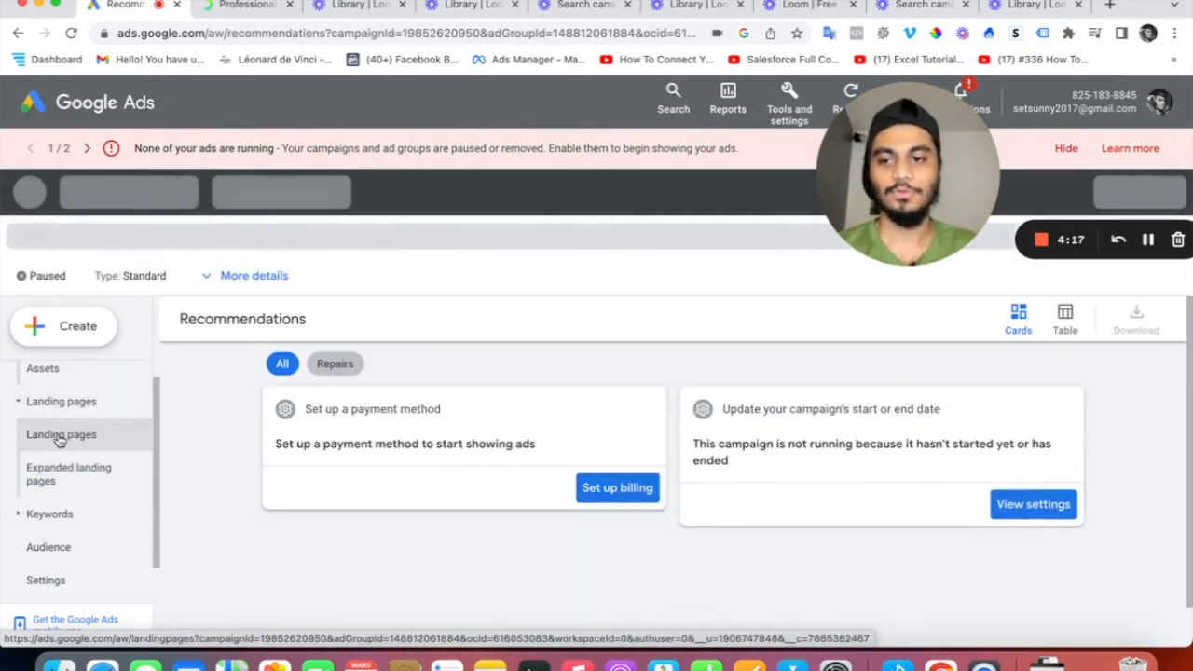
{"action": "left_click", "coordinate": [59, 438]}
{"action": "left_click", "coordinate": [37, 475]}
{"action": "left_click", "coordinate": [38, 514]}
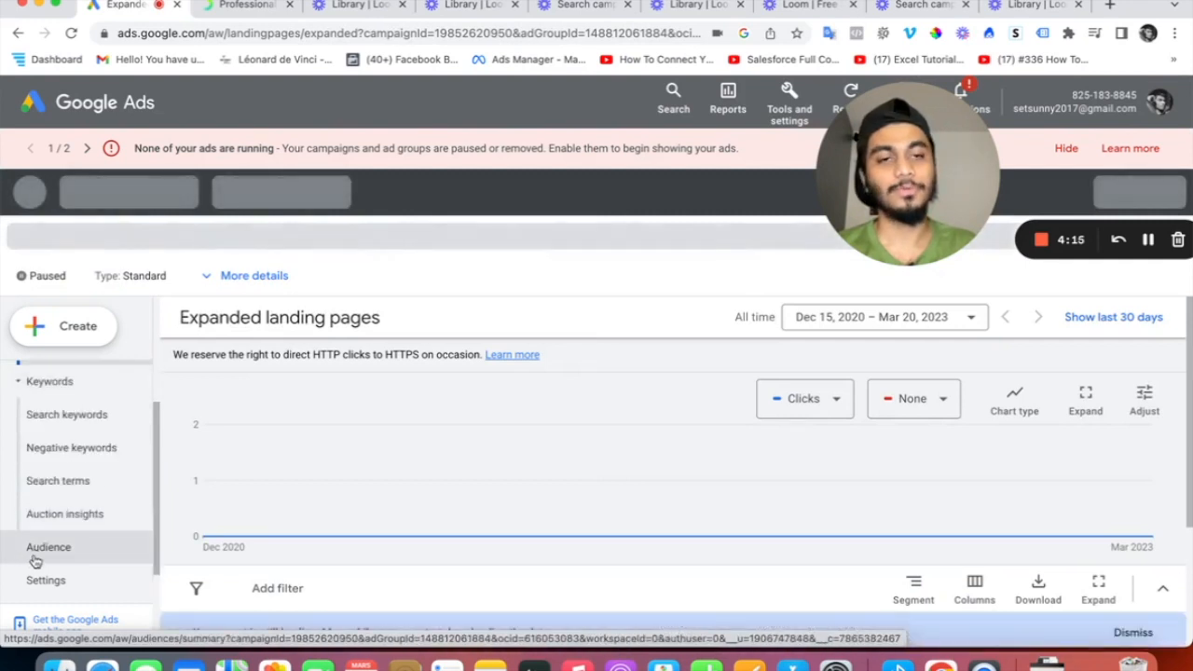
{"action": "left_click", "coordinate": [68, 551]}
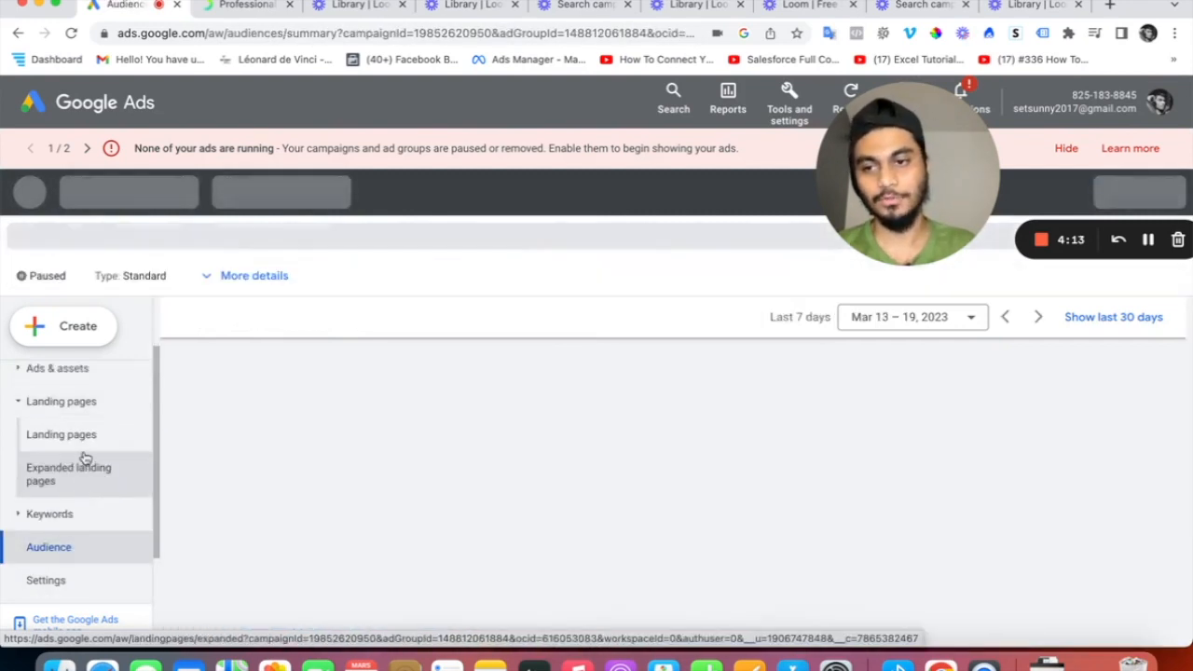